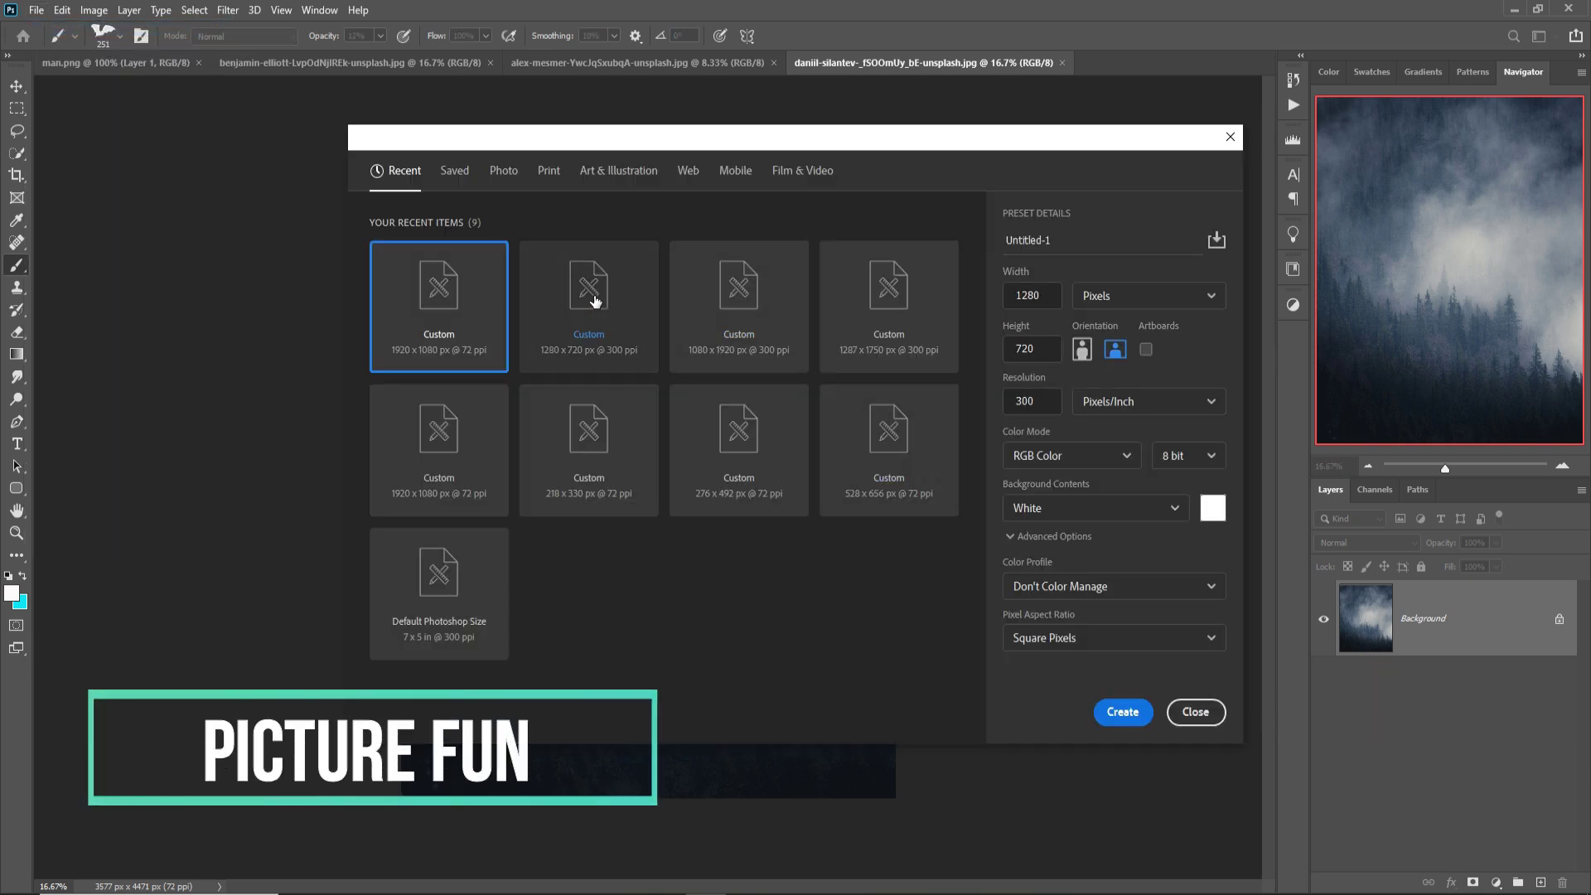
Step: Create a blank 1280 × 720 px, 300 ppi document from the recent preset
click(596, 317)
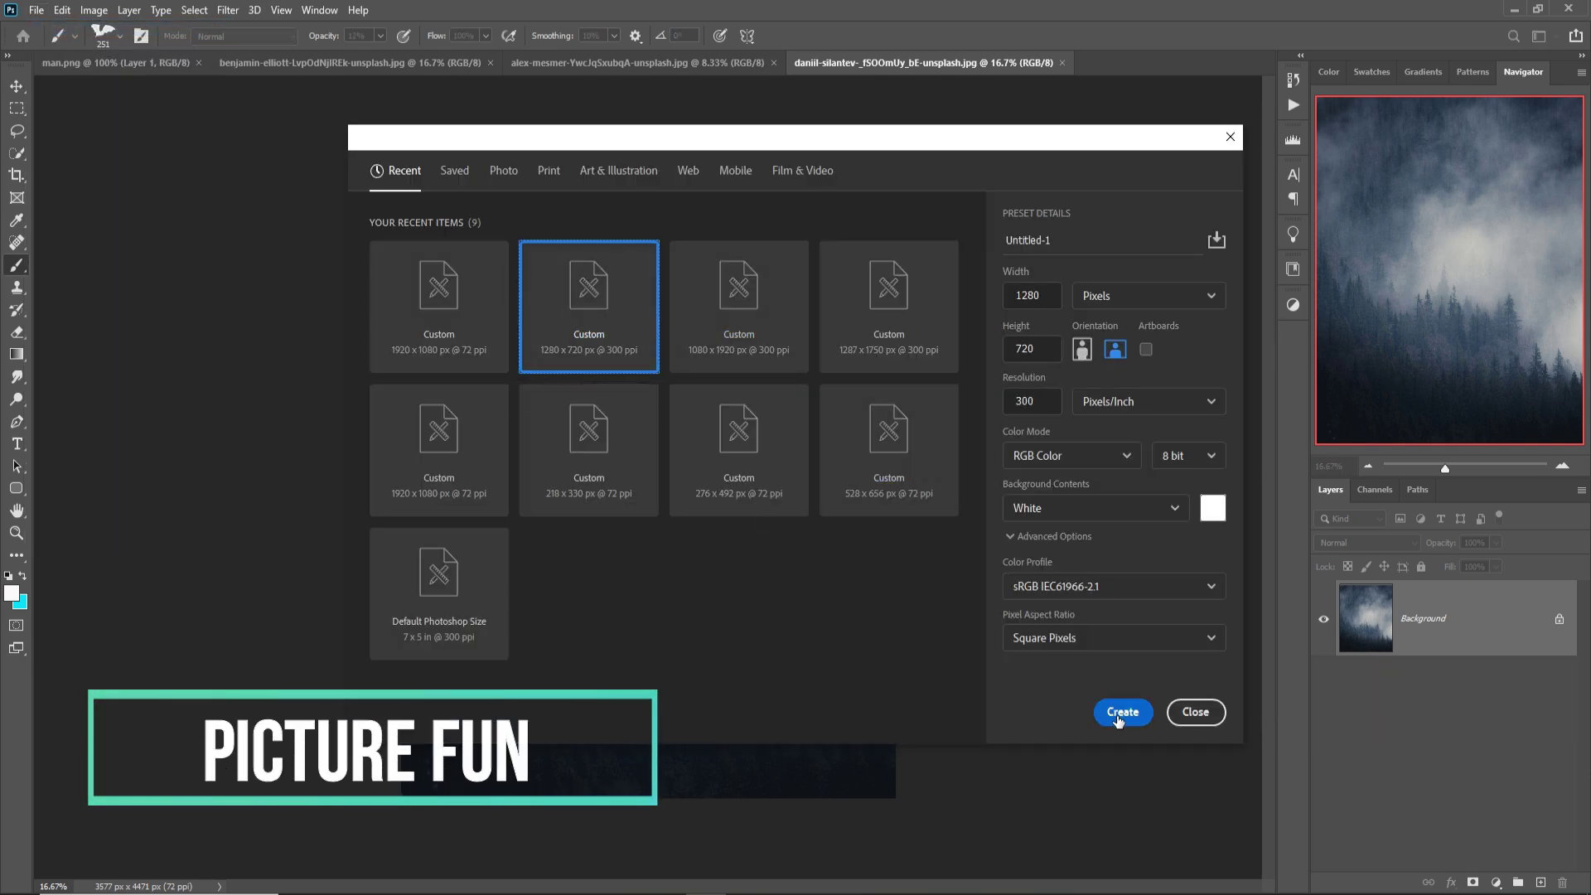
click(1127, 723)
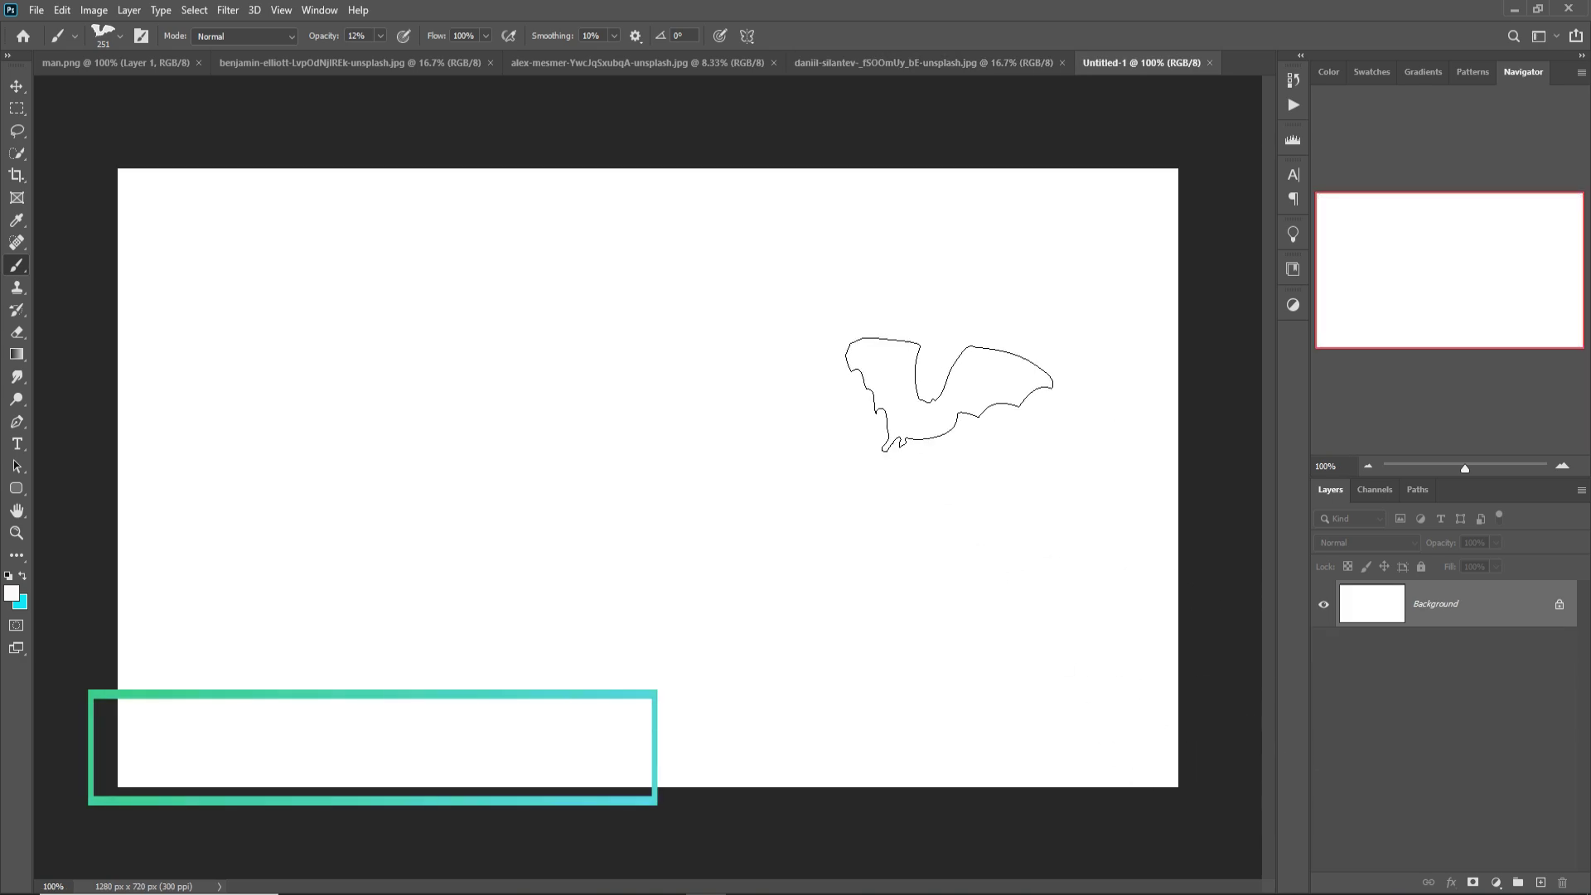
Step: Quick-select the rocky hillside below the sky and drag it into Untitled-1
click(16, 86)
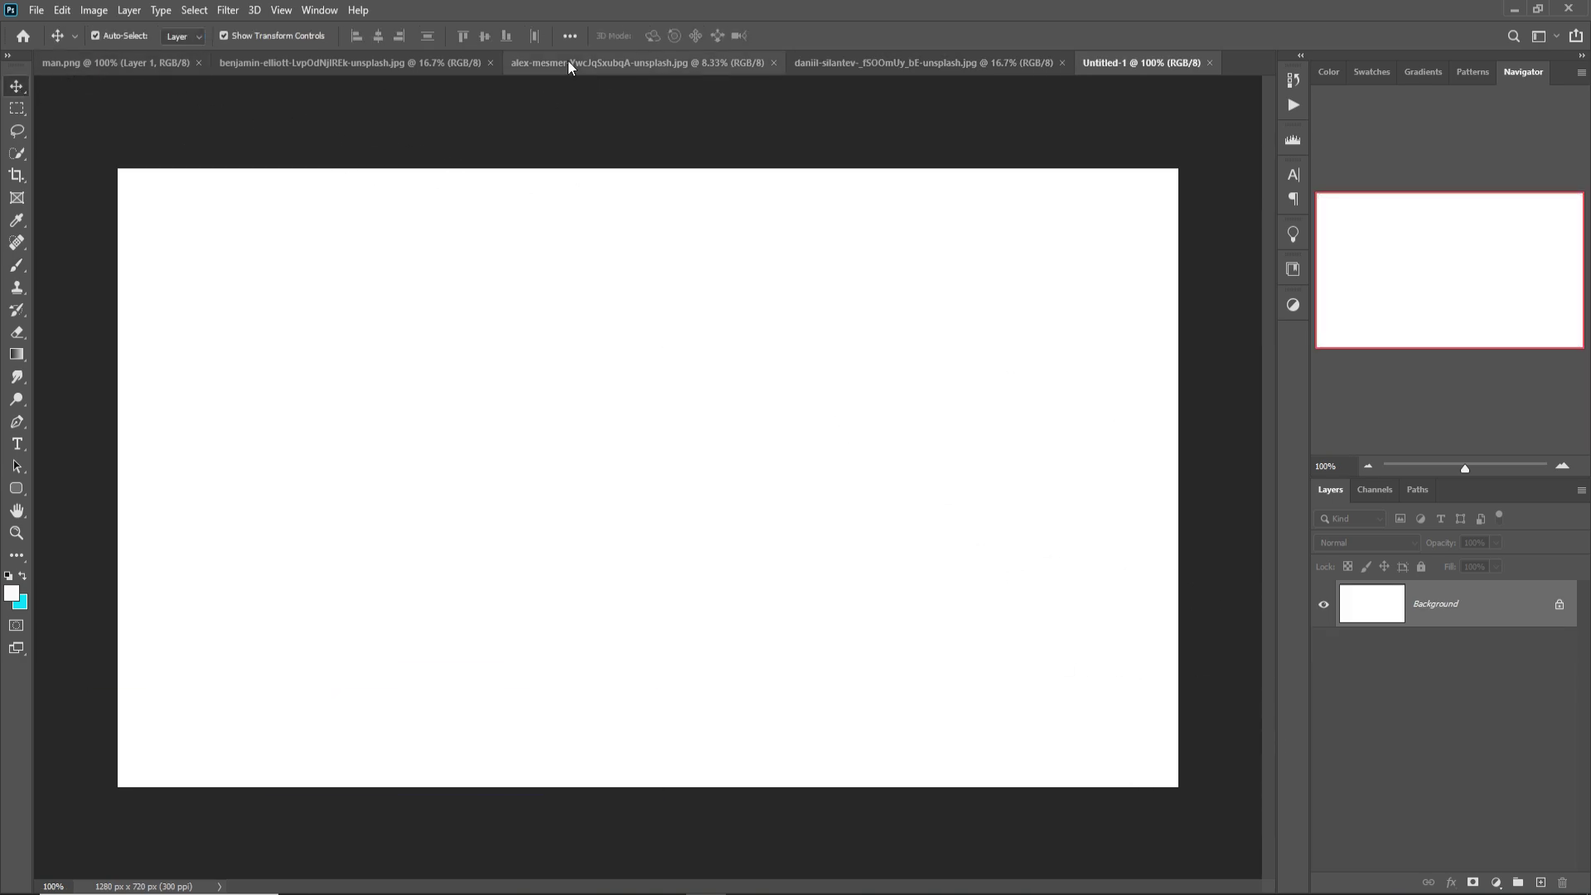
click(333, 71)
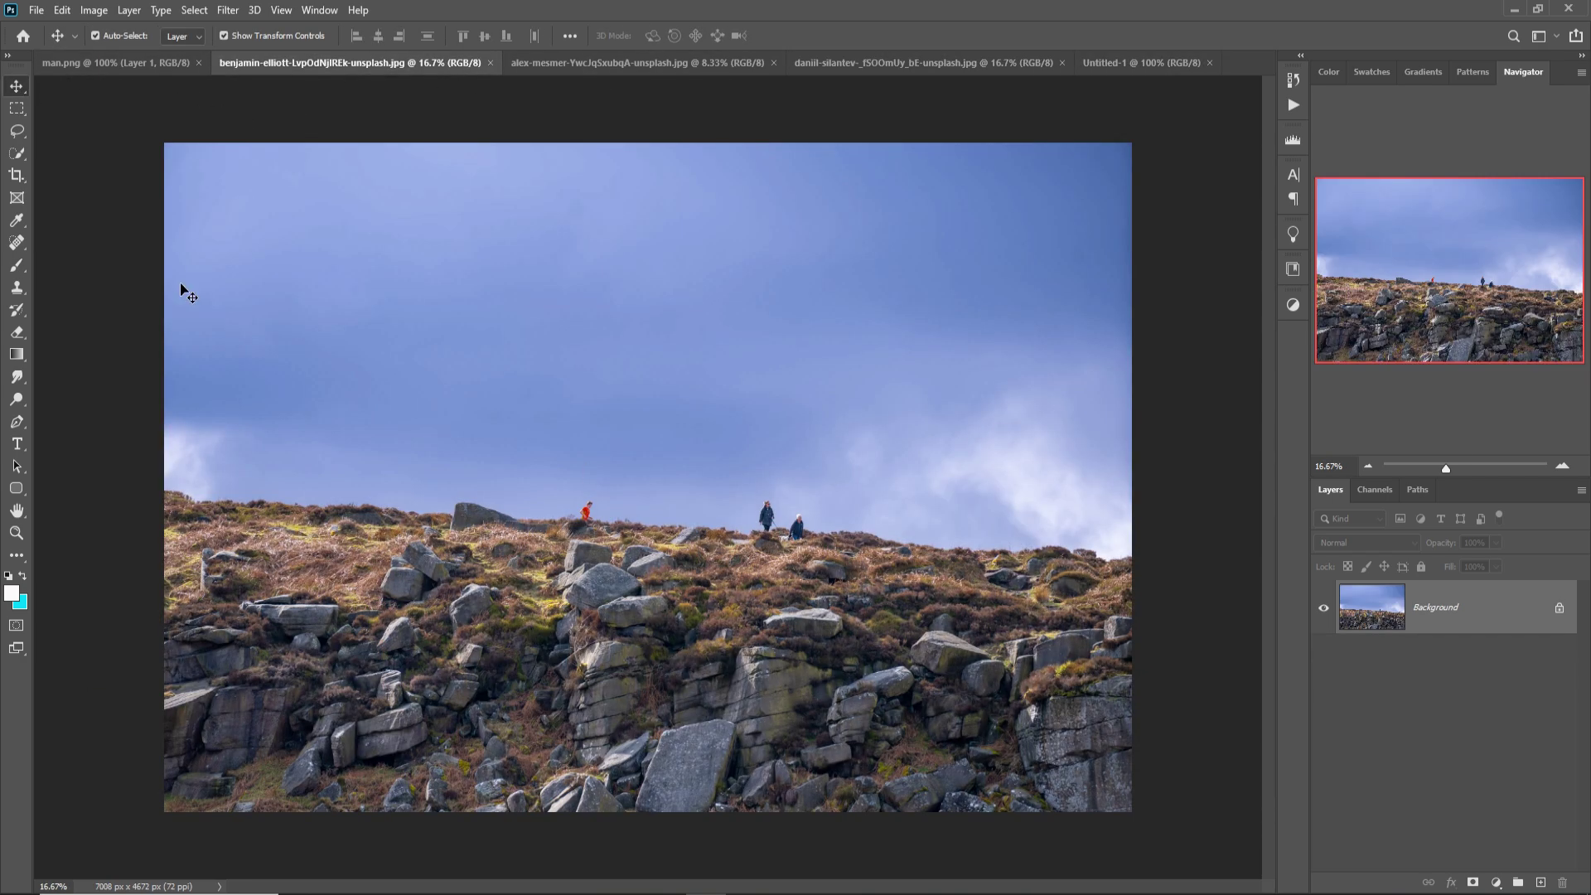
click(16, 153)
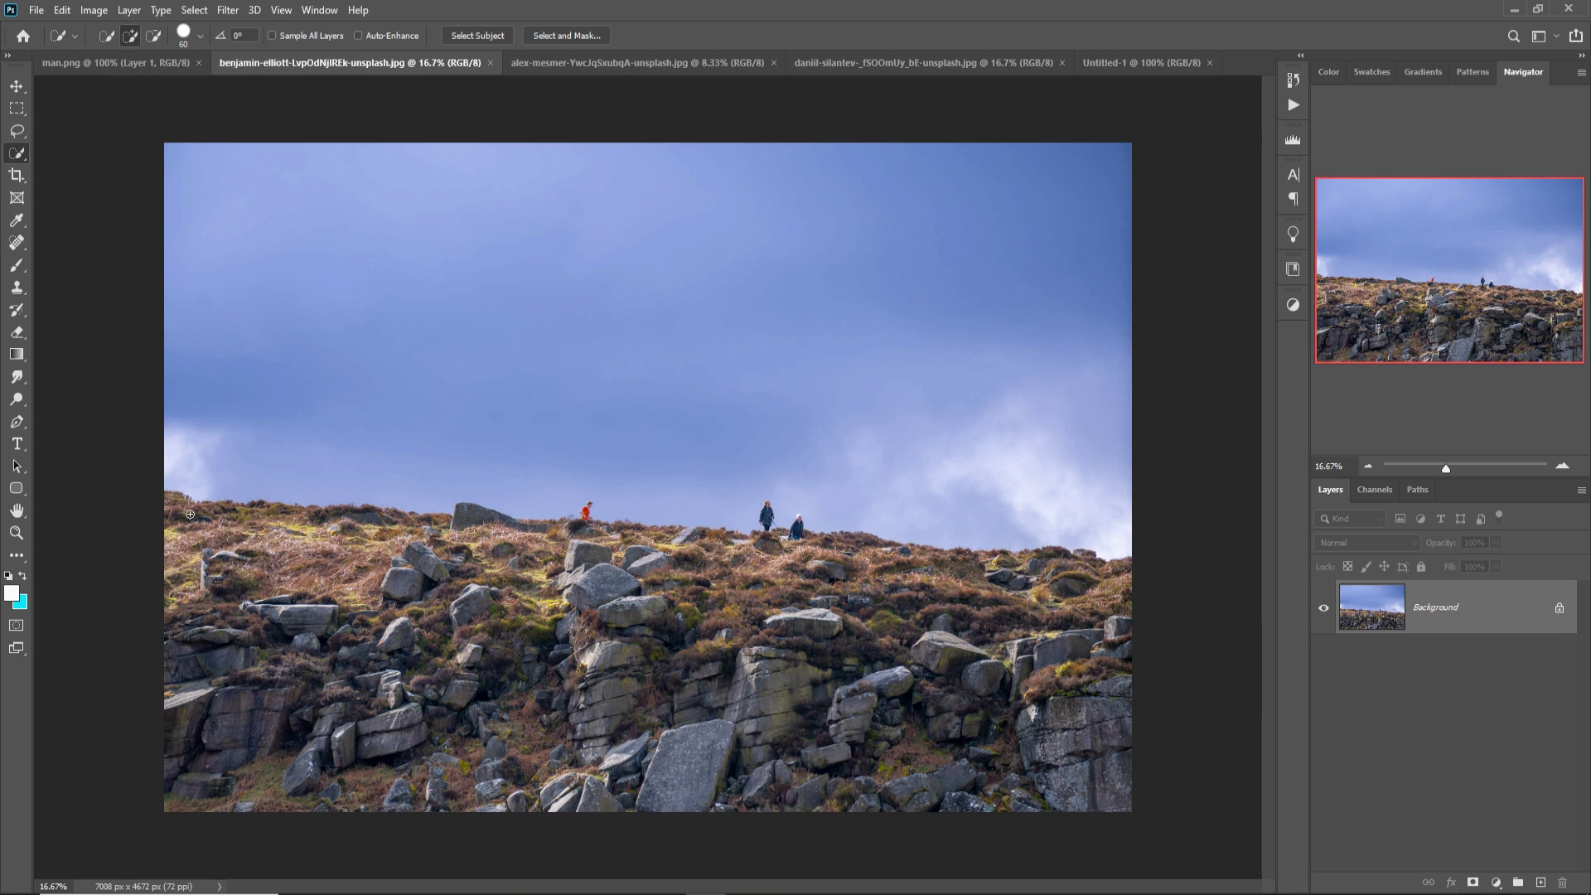
mouse_move(185, 516)
mouse_down()
mouse_move(1170, 662)
mouse_move(954, 542)
mouse_up()
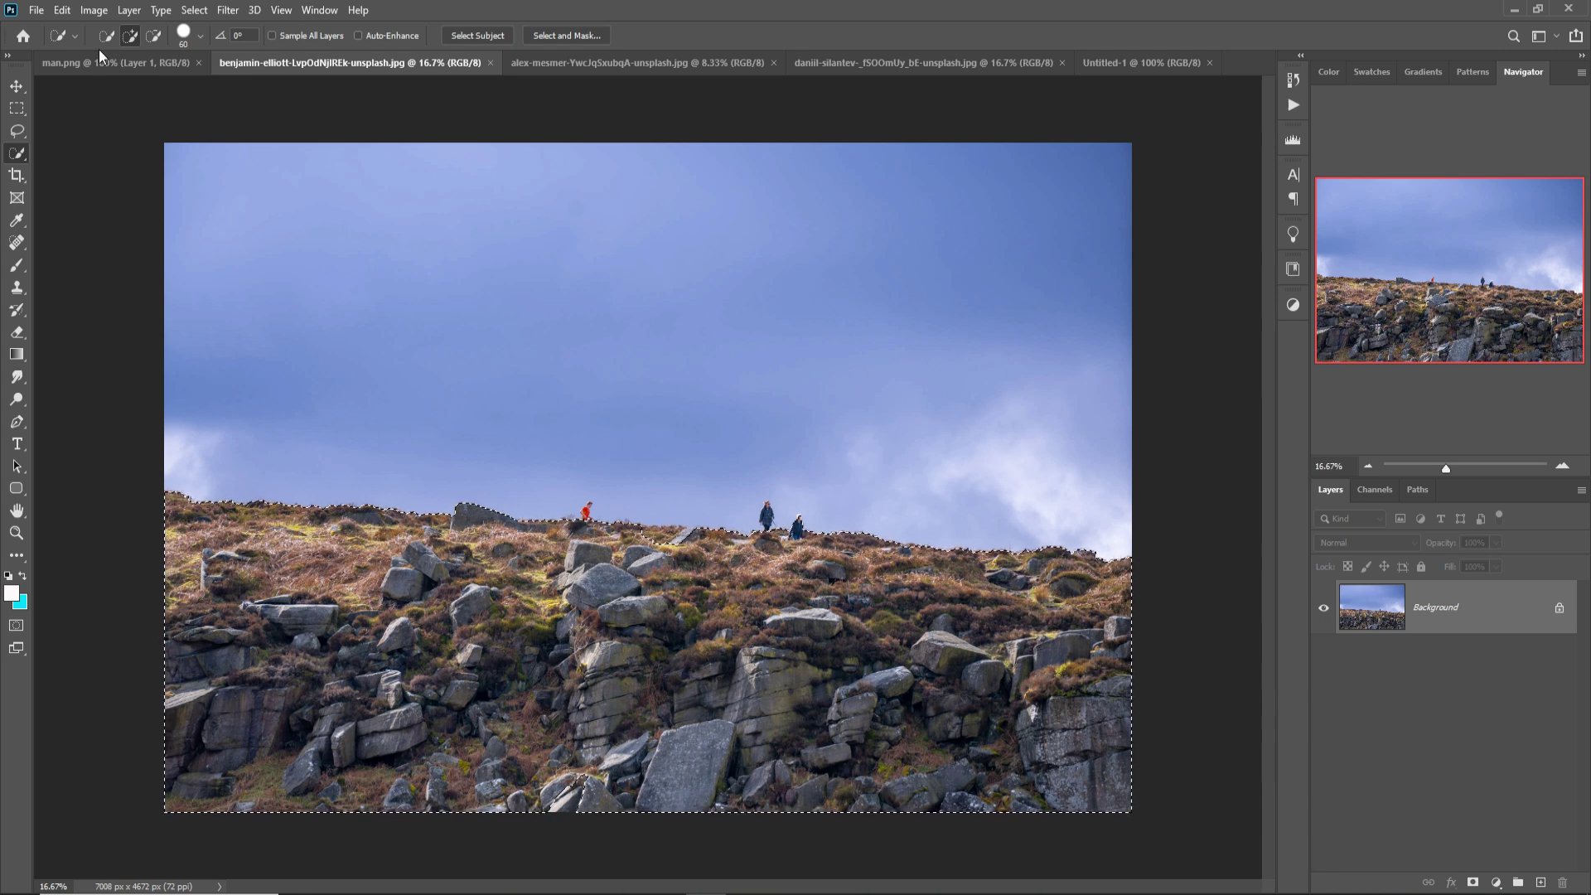
click(153, 35)
key(v)
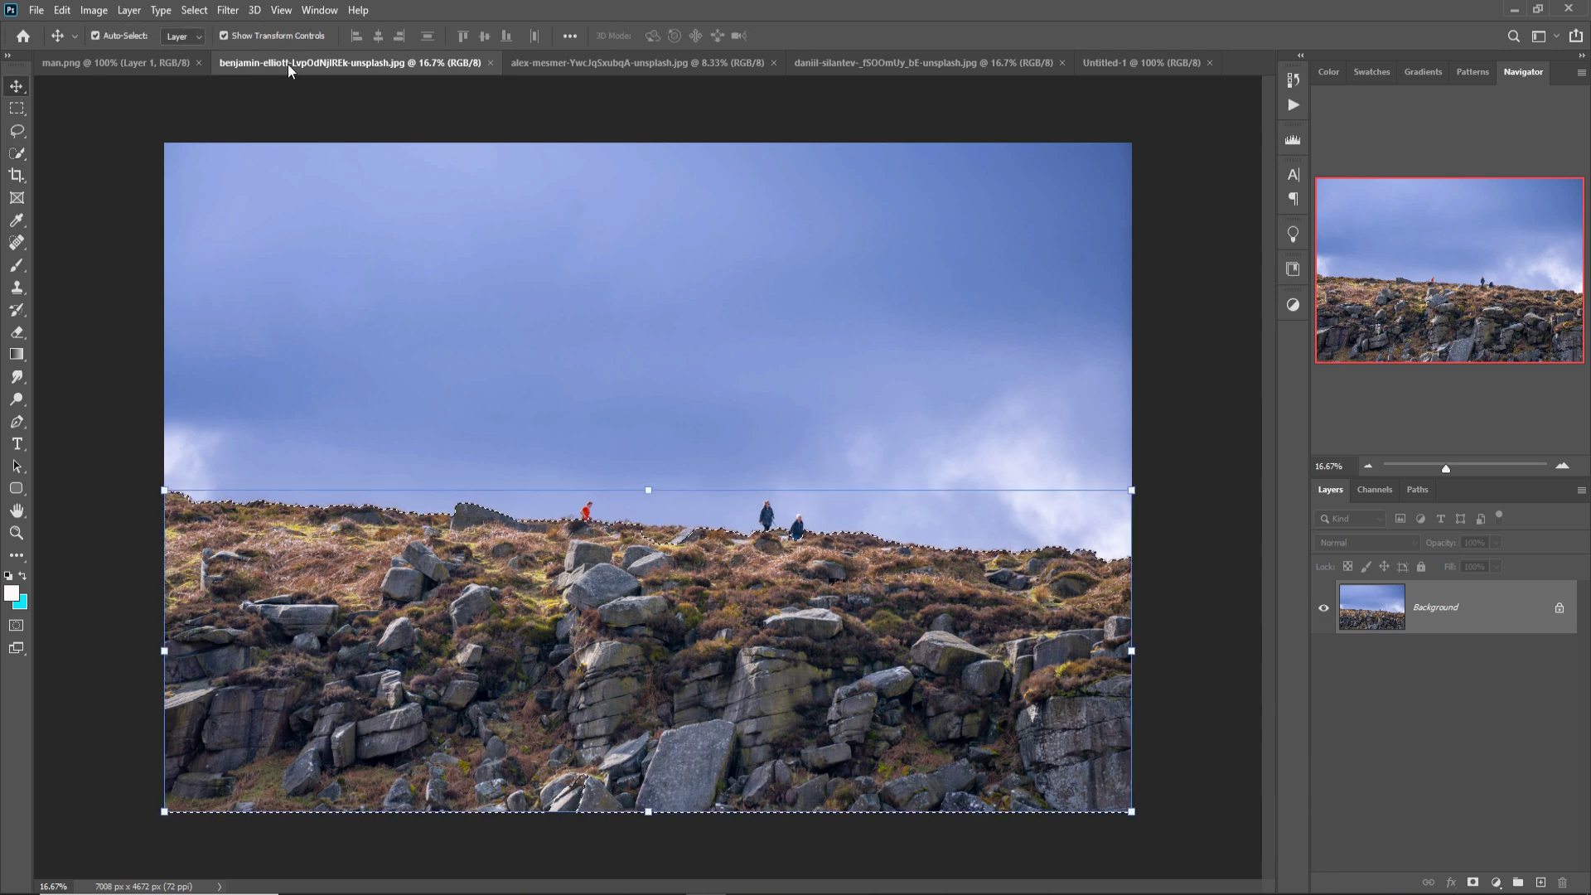
drag(348, 62, 745, 181)
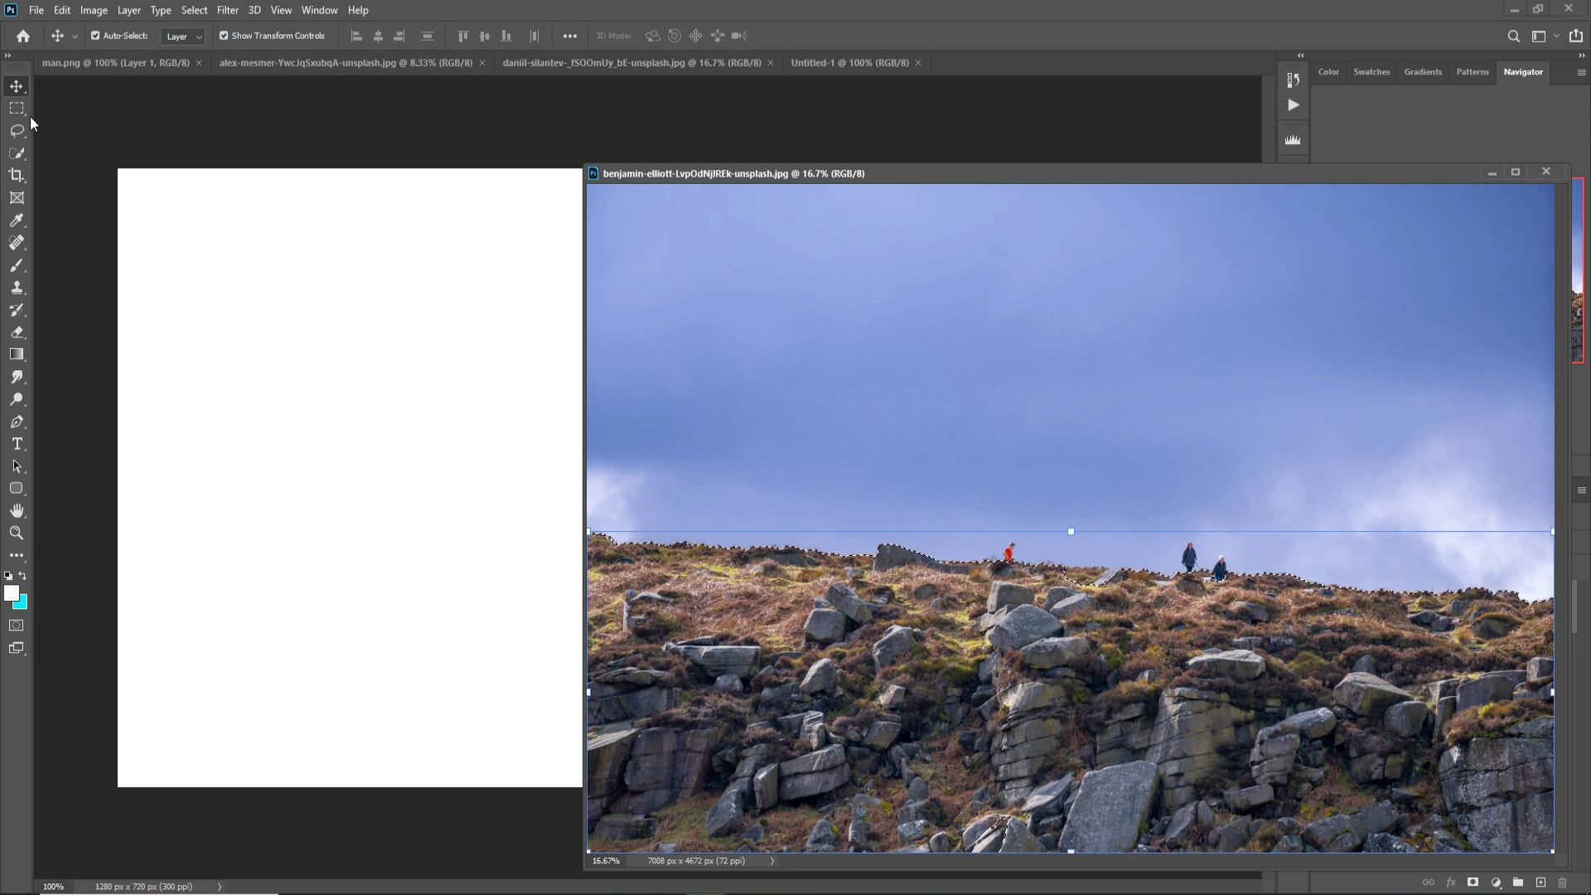
key(w)
key(v)
drag(912, 587, 447, 486)
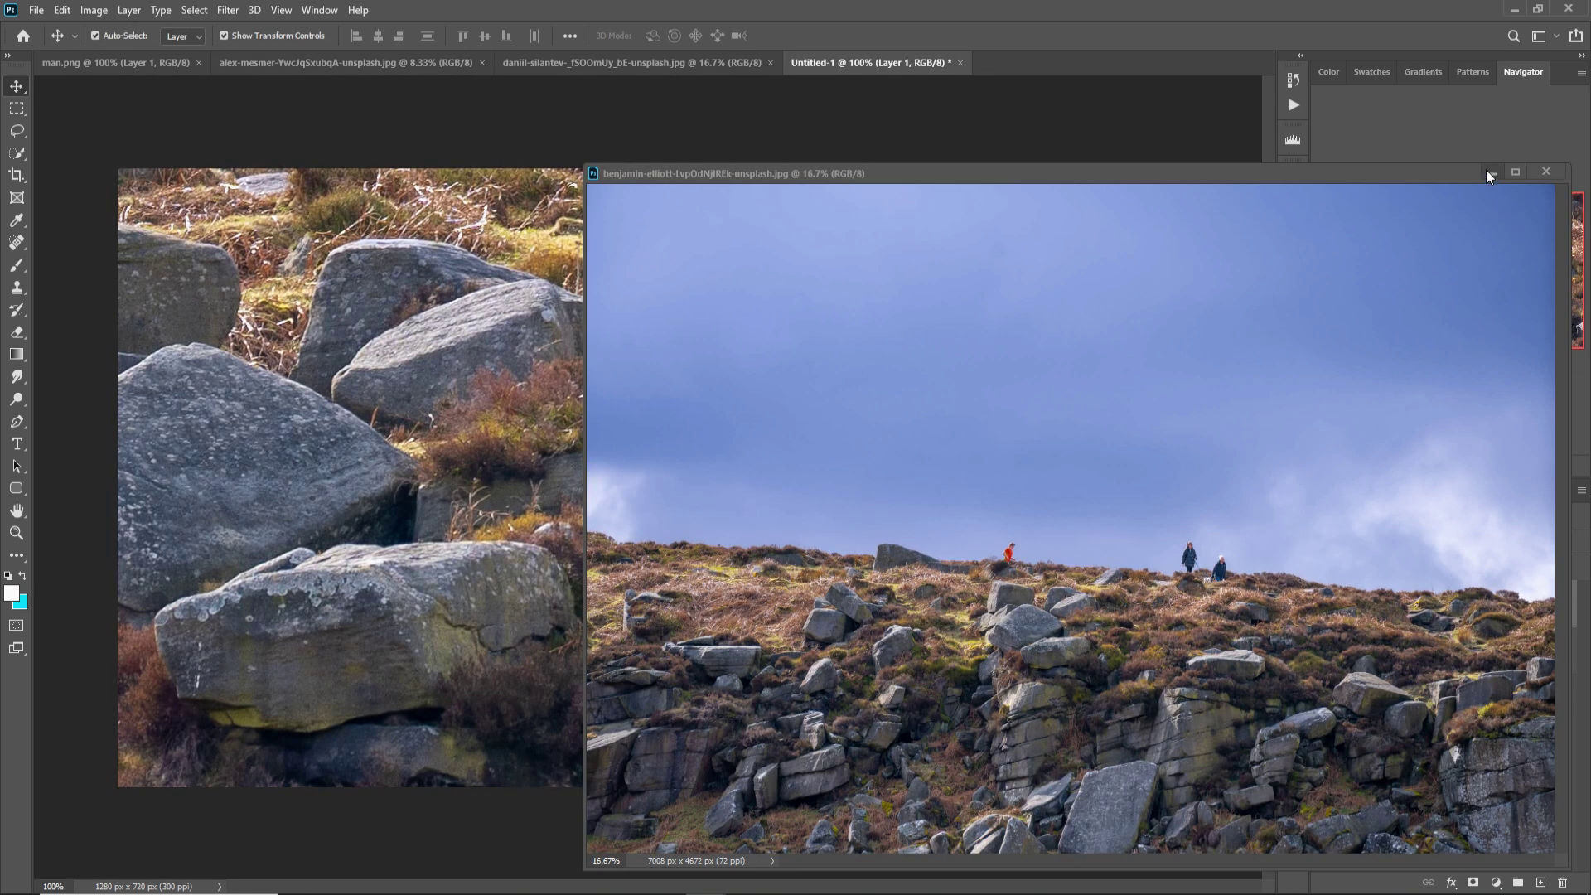
Step: Scale, tilt and lower the rocks into a narrow strip along the canvas bottom
click(1485, 171)
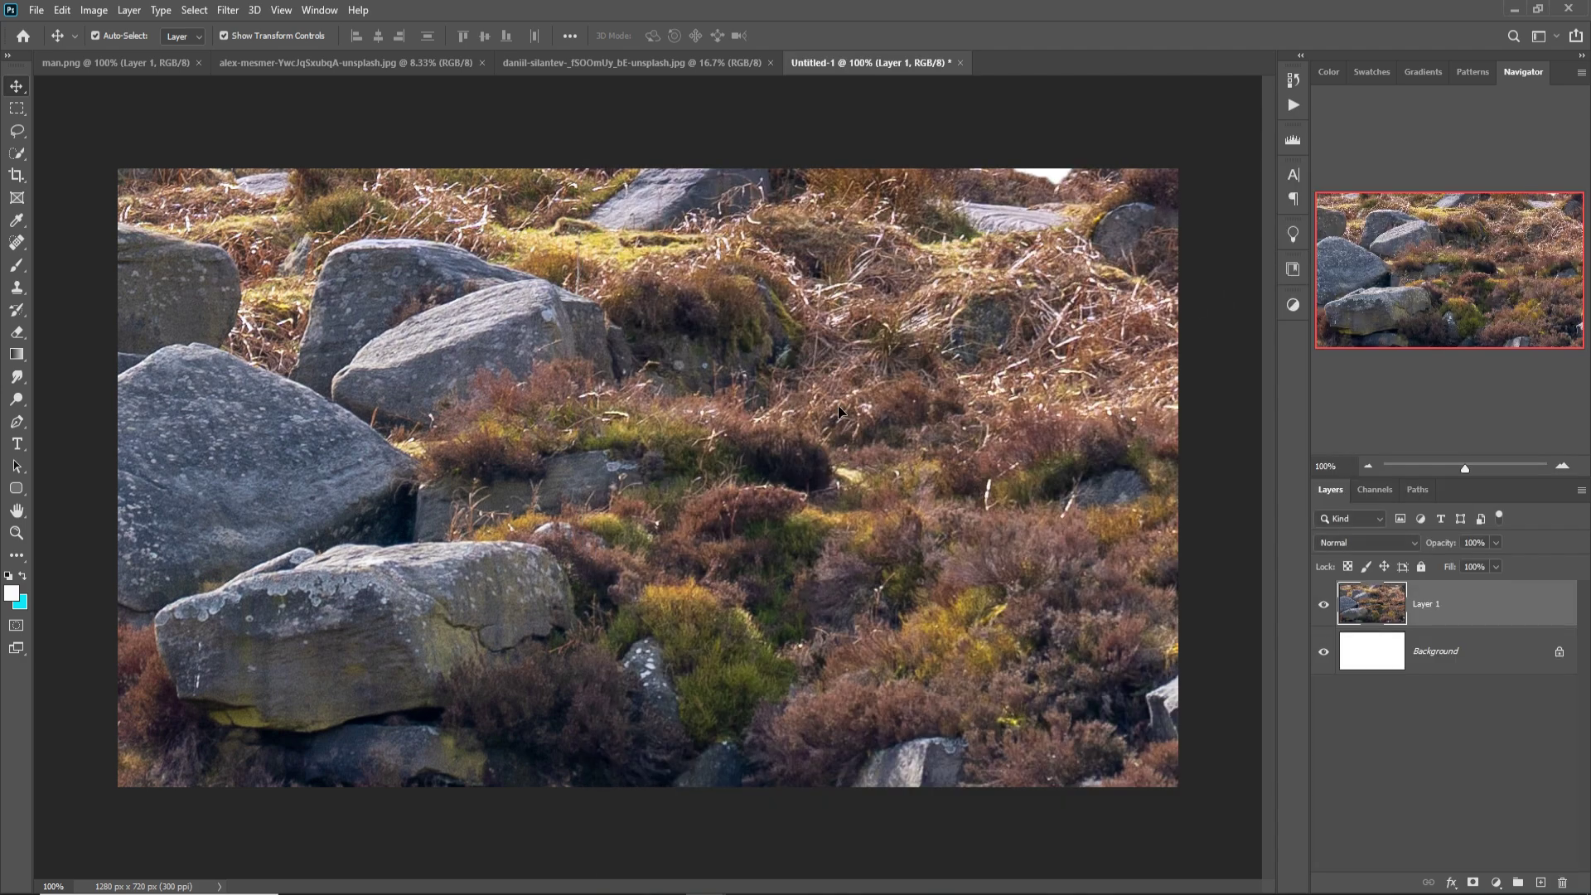
key(ctrl+minus)
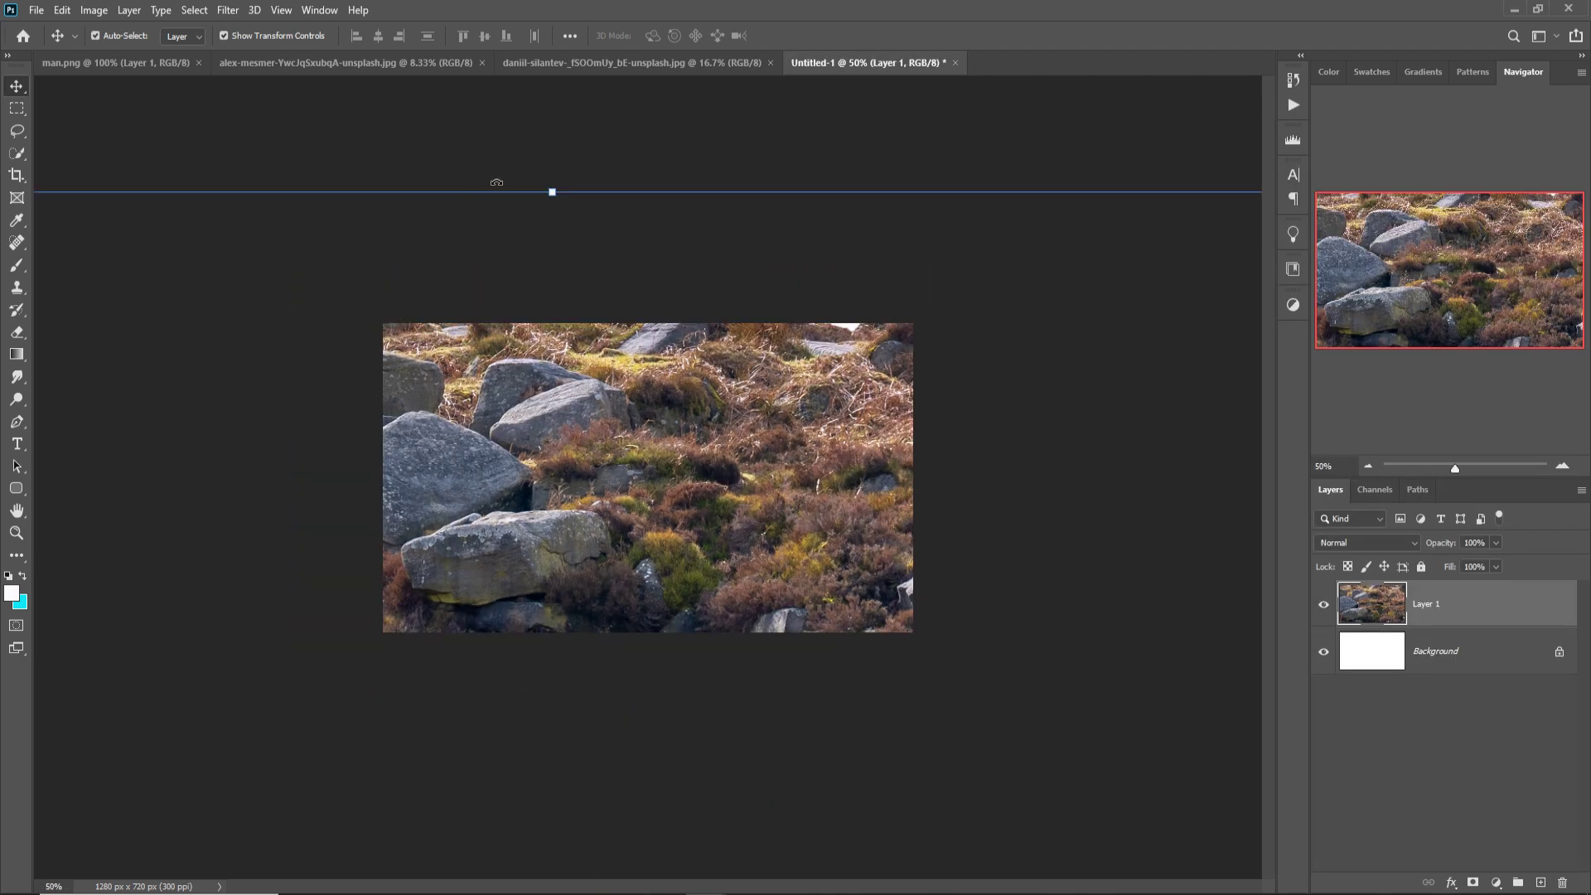
mouse_move(556, 192)
mouse_down()
mouse_move(614, 152)
mouse_move(634, 429)
mouse_up()
drag(627, 498, 656, 612)
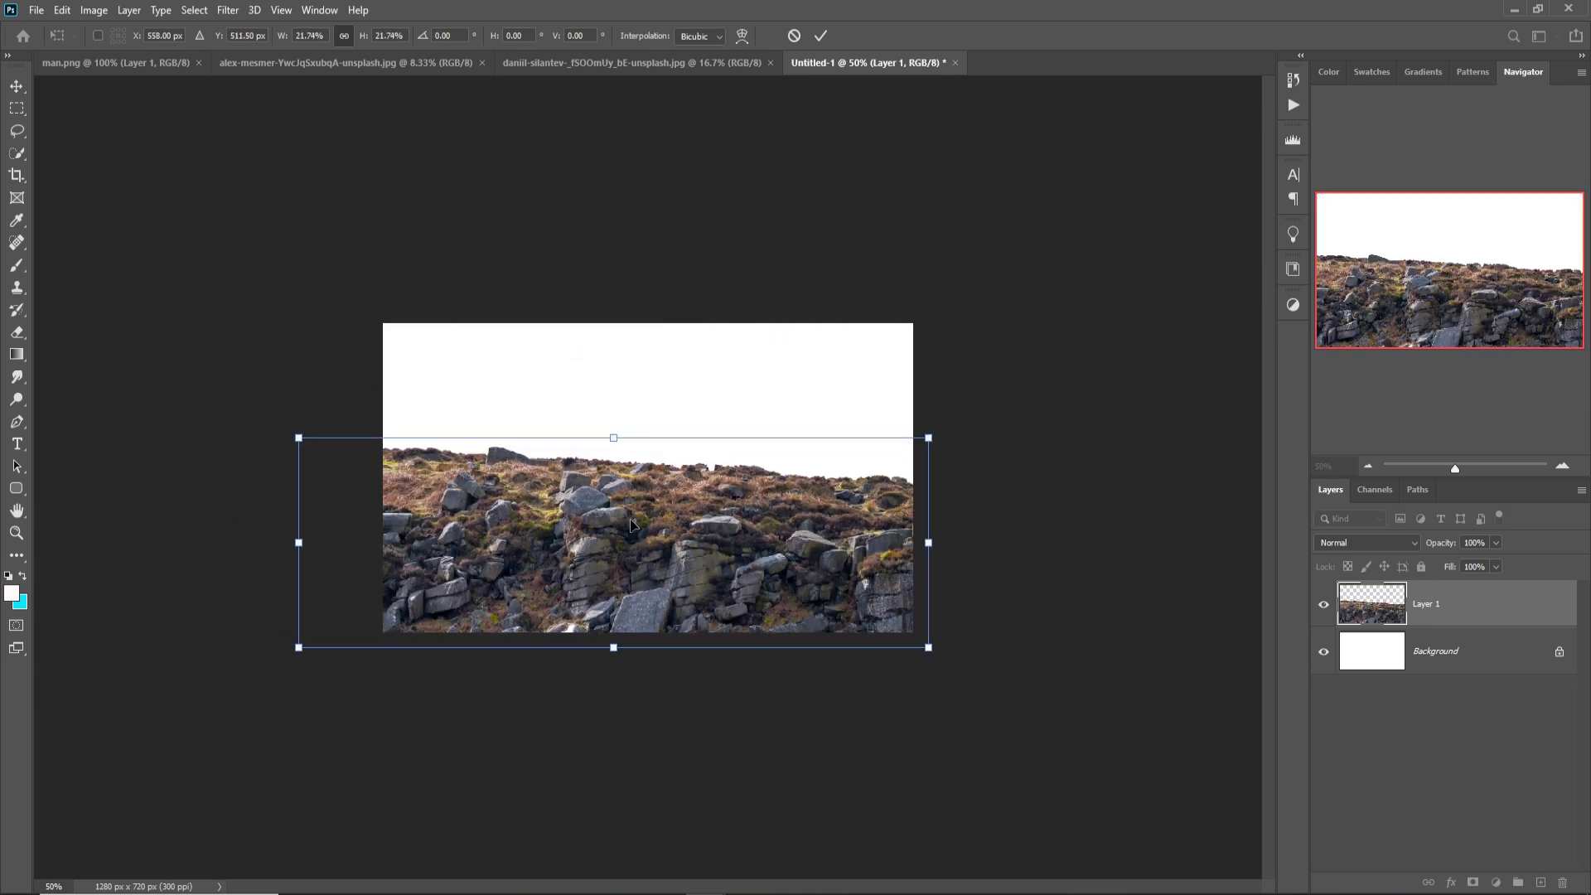
drag(972, 527, 977, 507)
drag(673, 586, 672, 612)
key(Return)
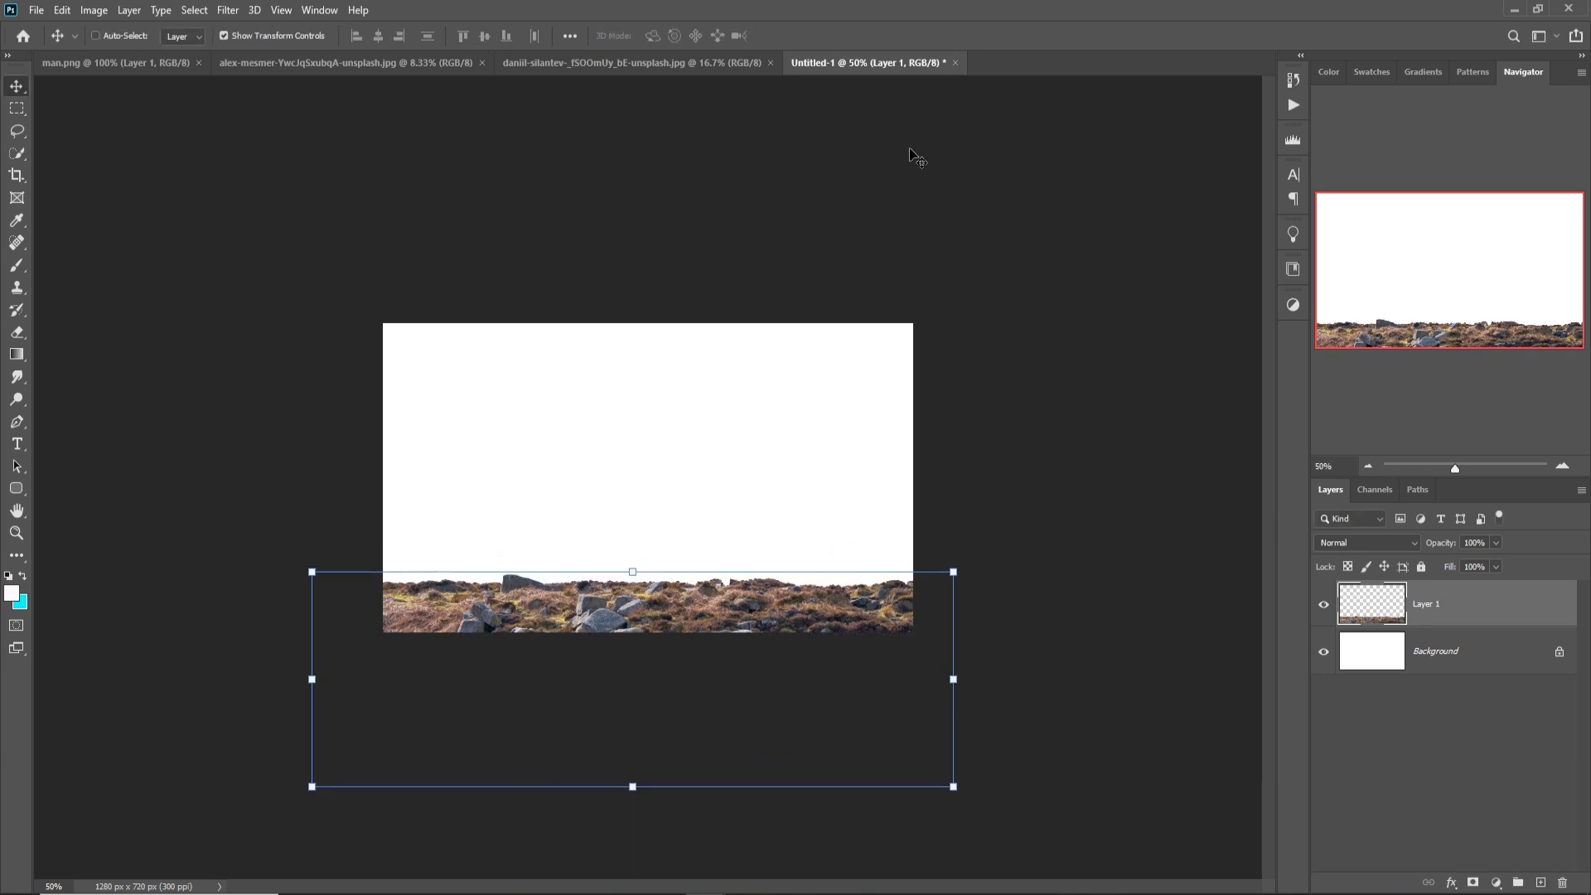
key(ctrl+1)
drag(628, 673, 629, 659)
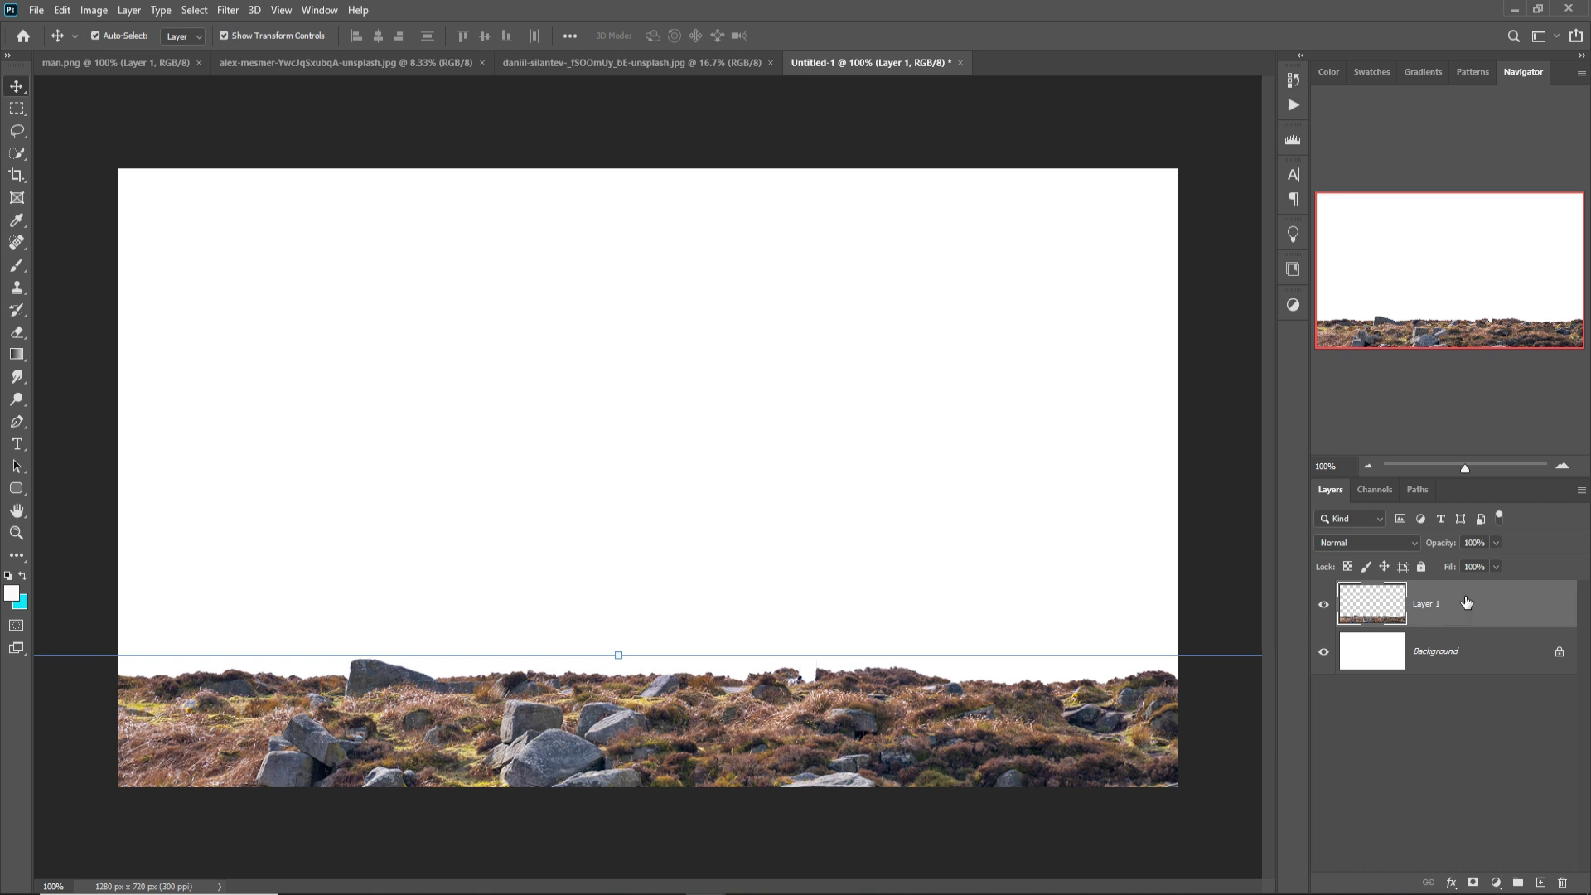
Step: Add an Exposure adjustment clipped to Layer 1, with exposure at about −2.06
click(1498, 883)
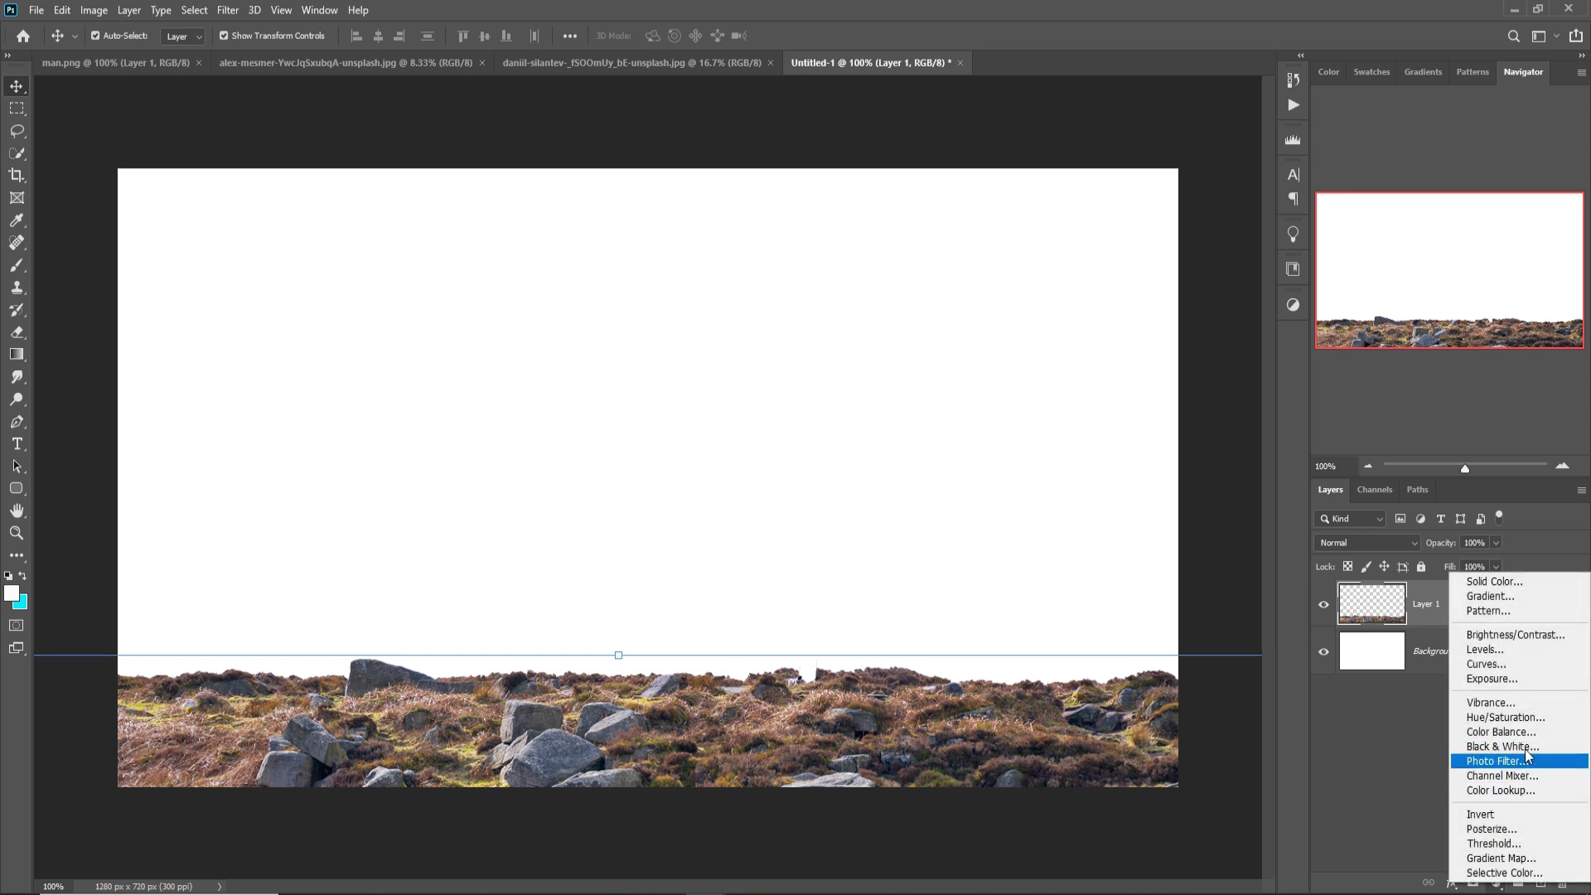
click(1509, 678)
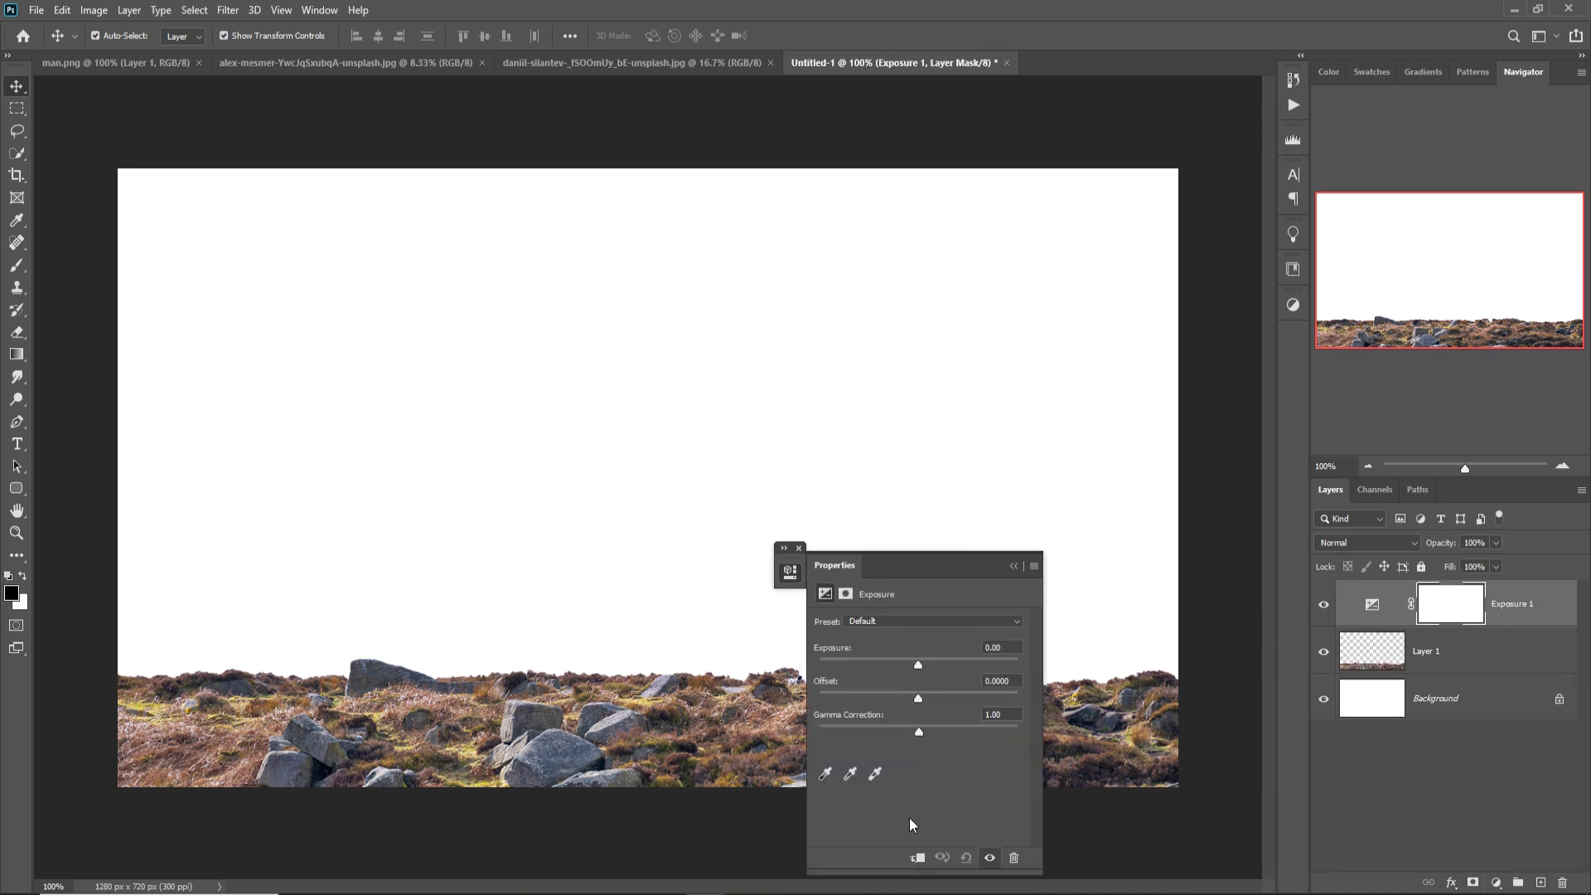
click(918, 860)
drag(917, 665, 891, 673)
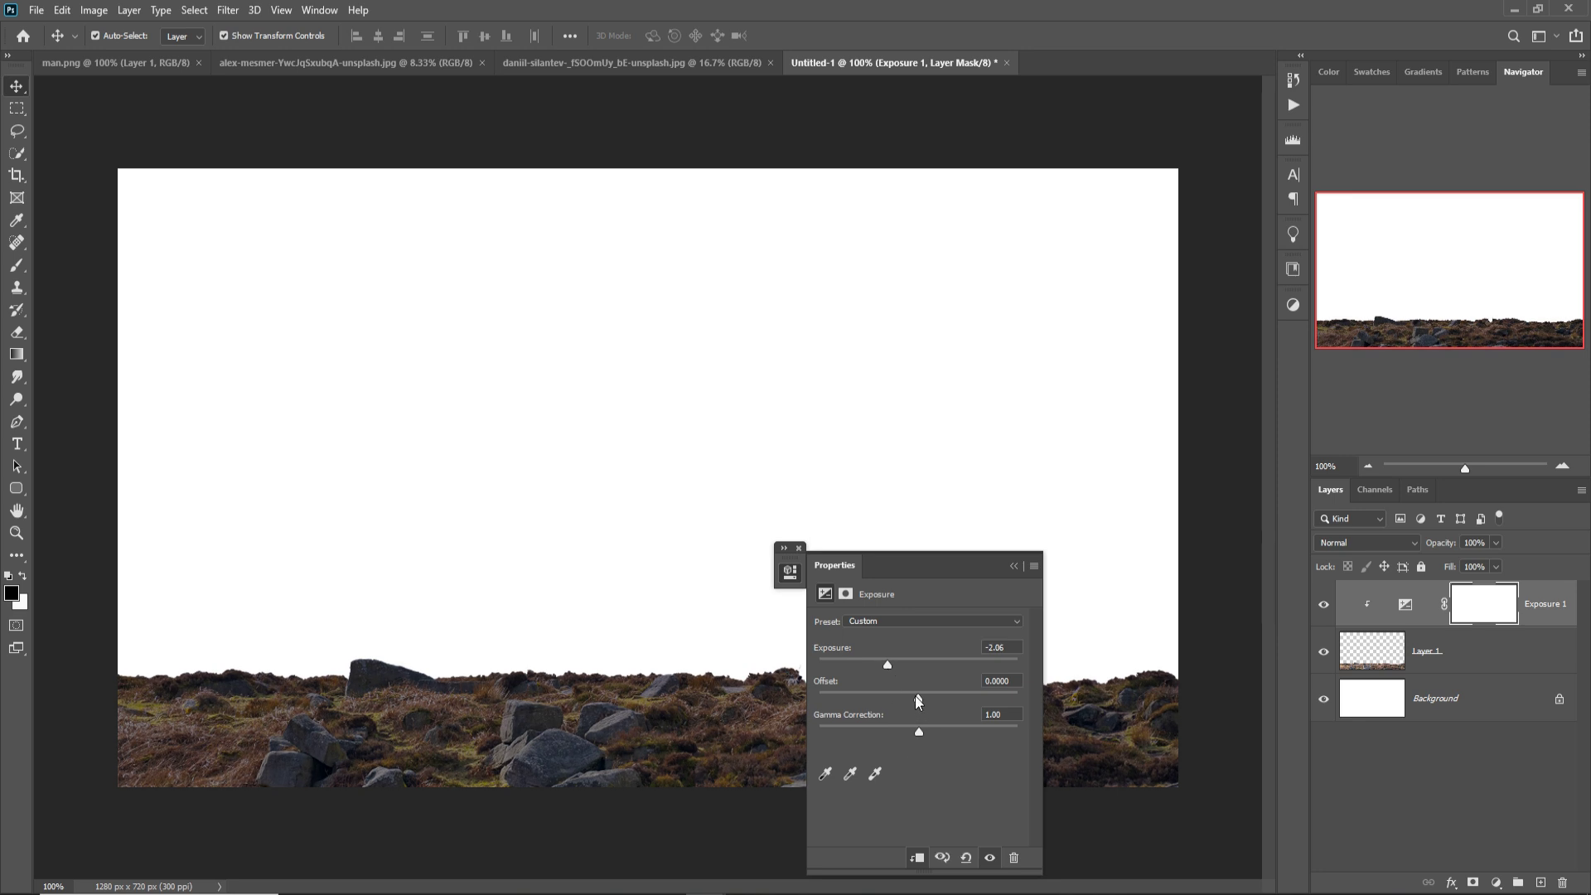
drag(915, 696, 919, 701)
click(798, 547)
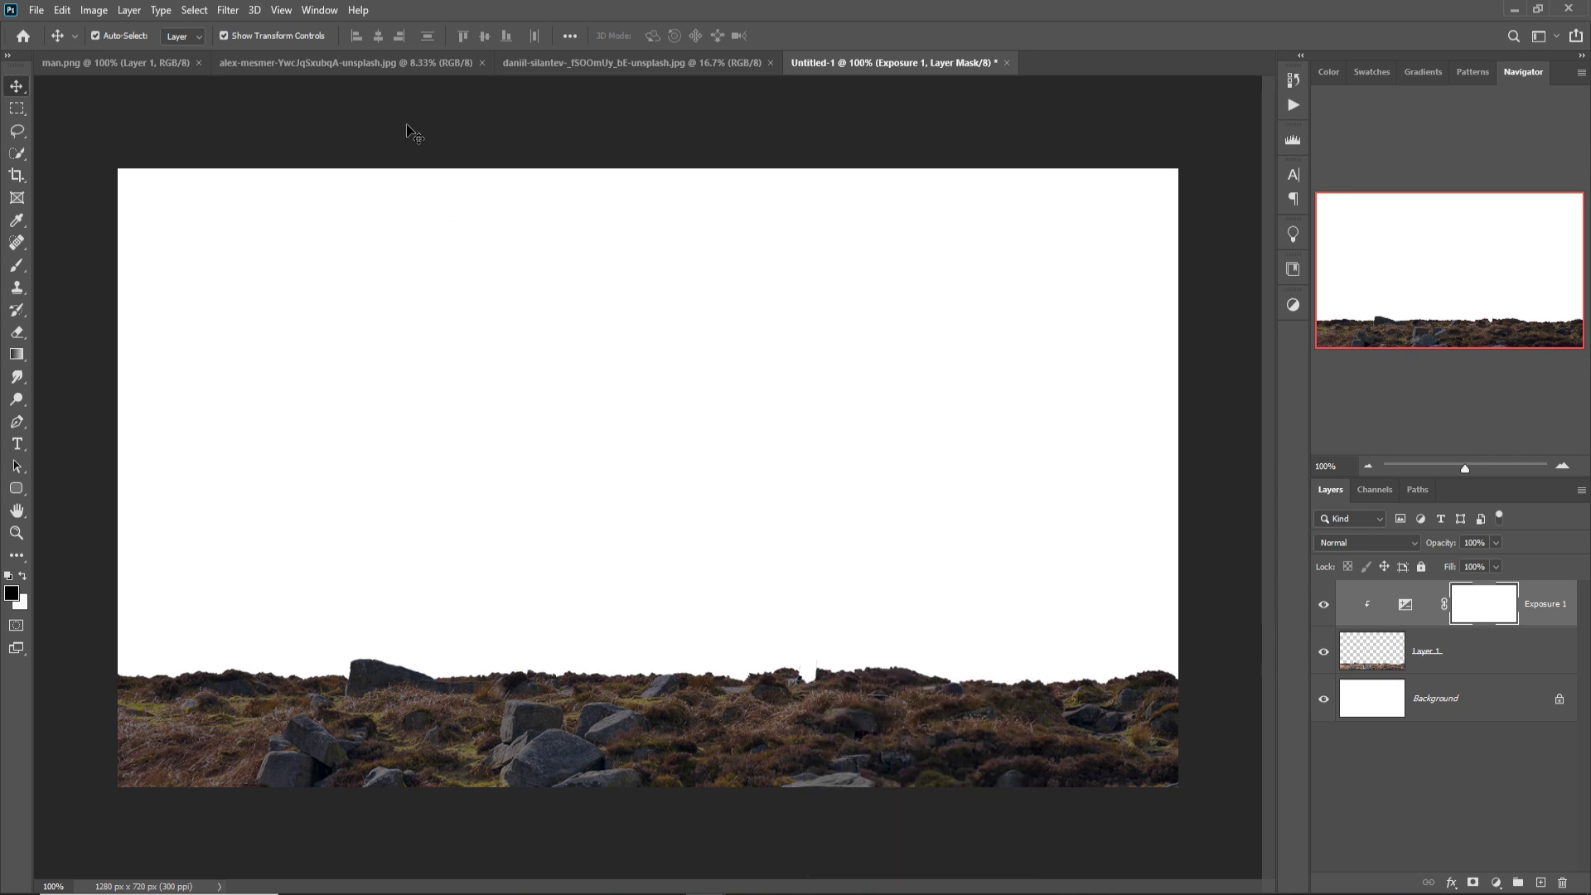
Step: Drag the man in the long coat from man.png into the composite
click(105, 63)
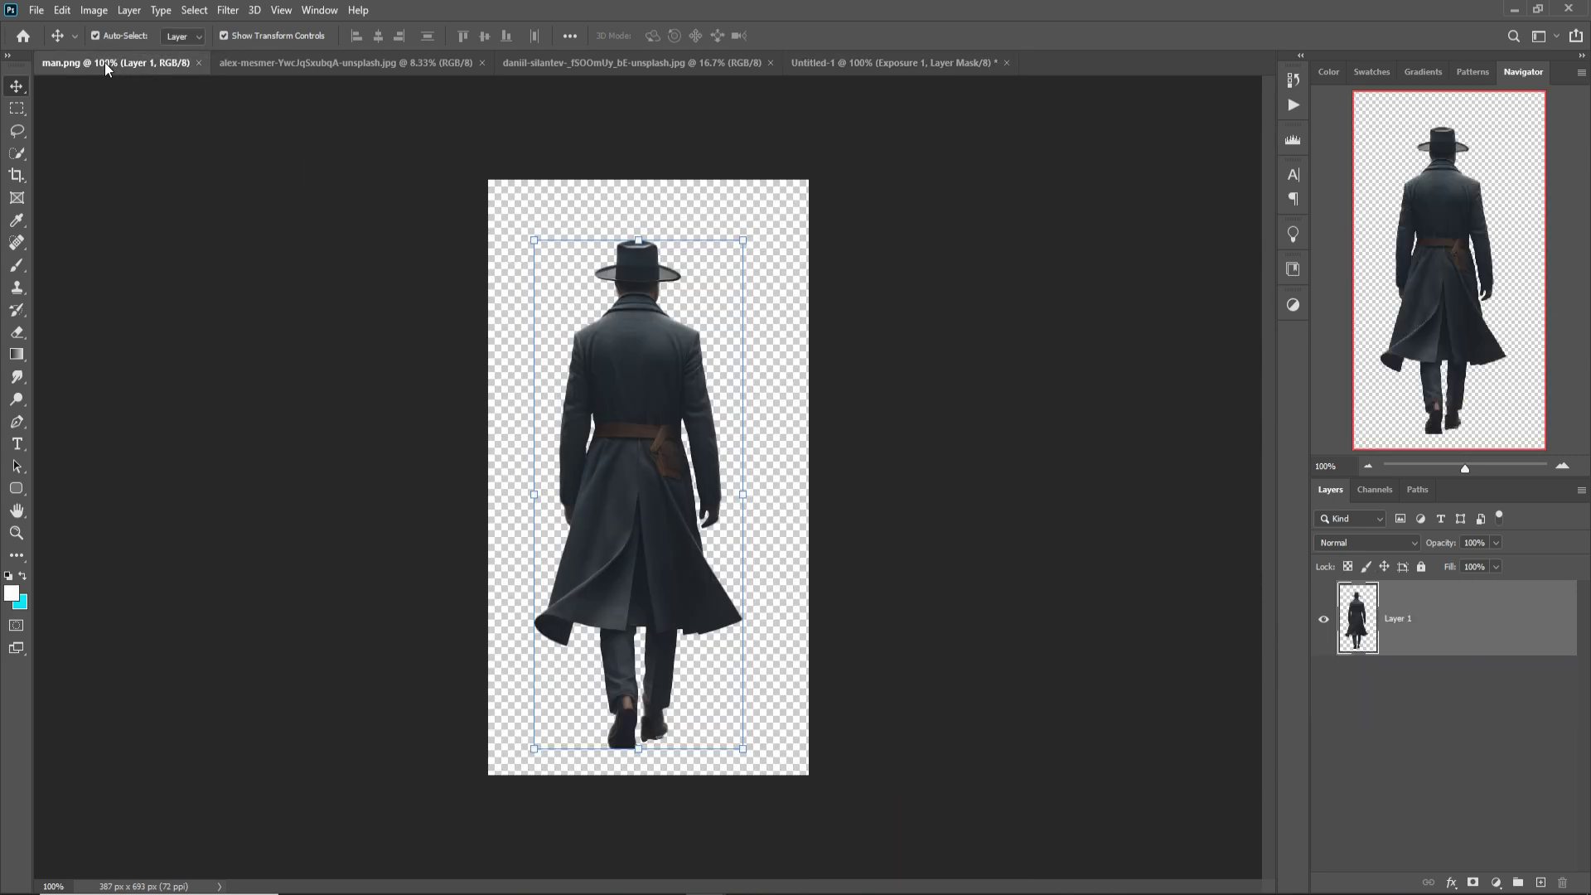
drag(104, 62, 696, 133)
drag(796, 343, 592, 408)
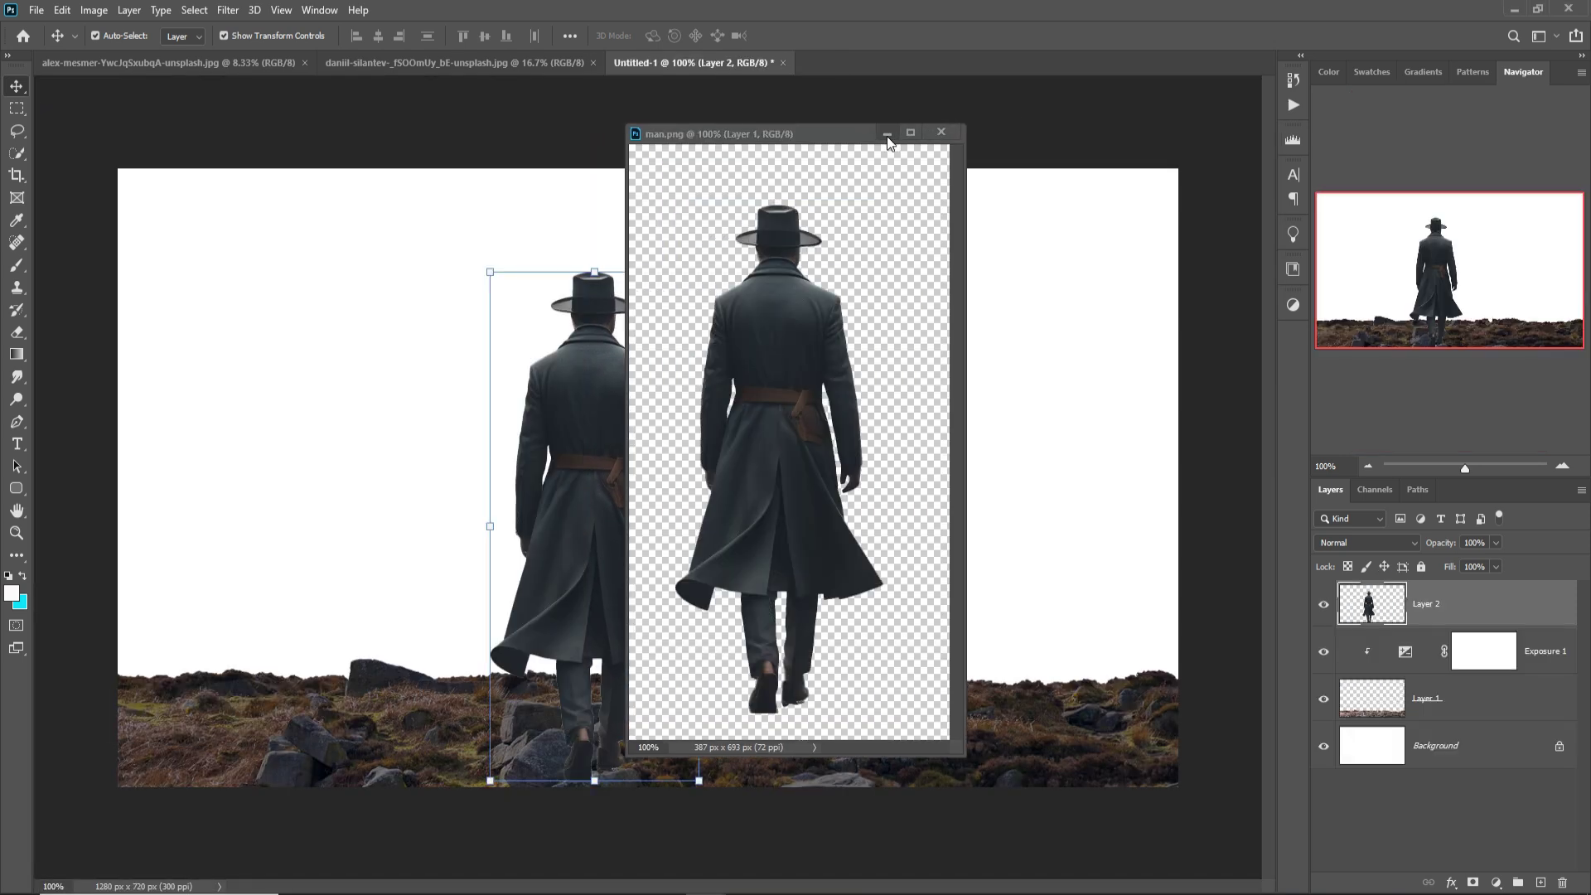
click(886, 135)
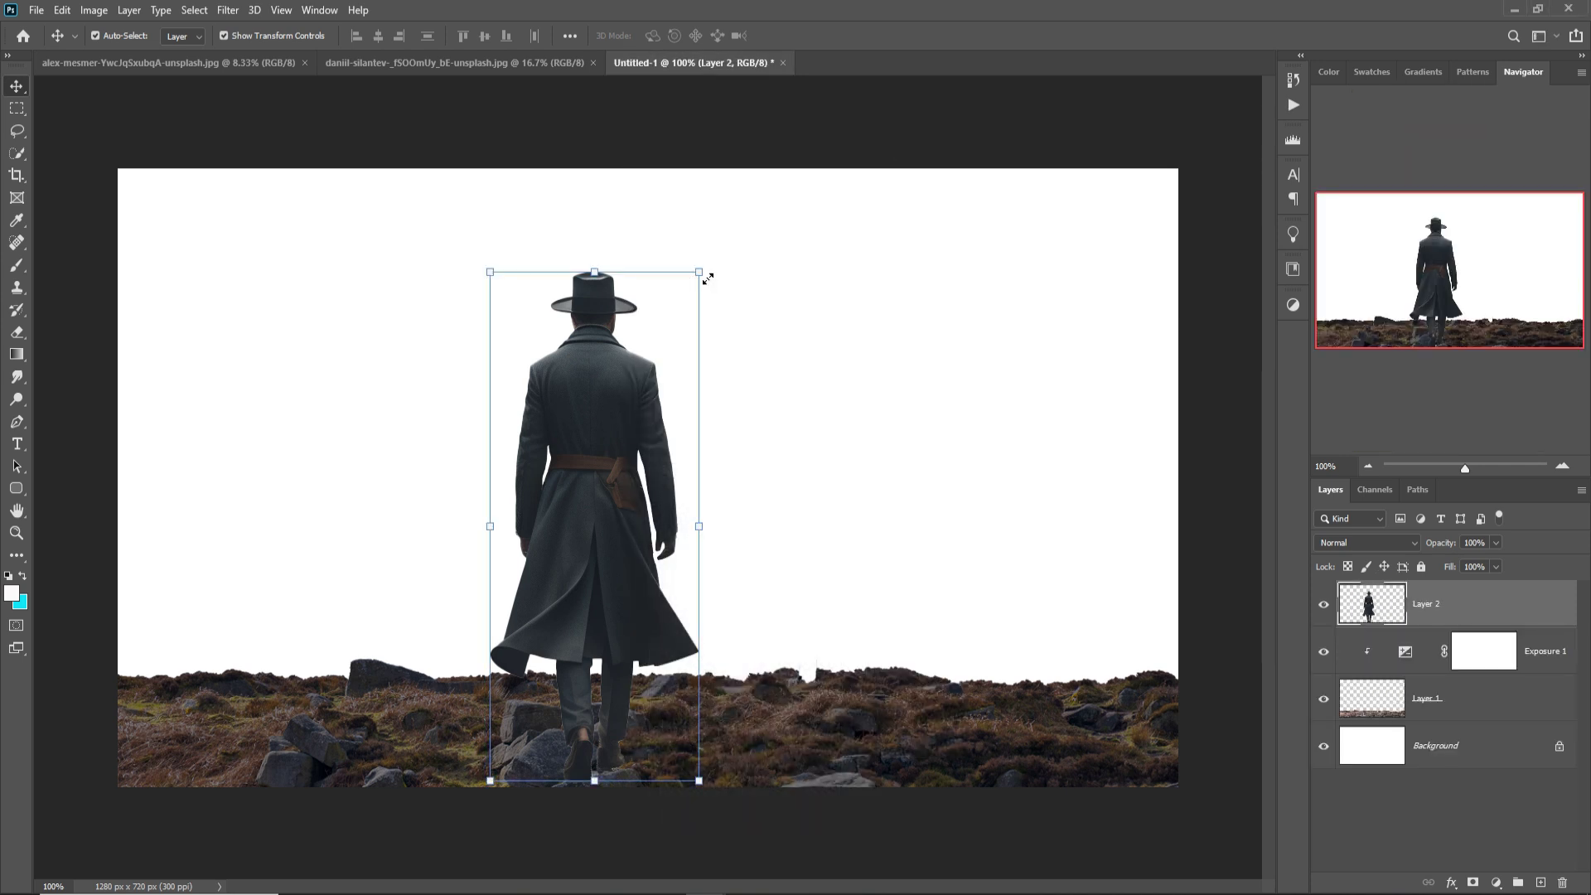
Step: Scale the man to about 75.8% and centre him on the rocky ground
drag(707, 278, 677, 333)
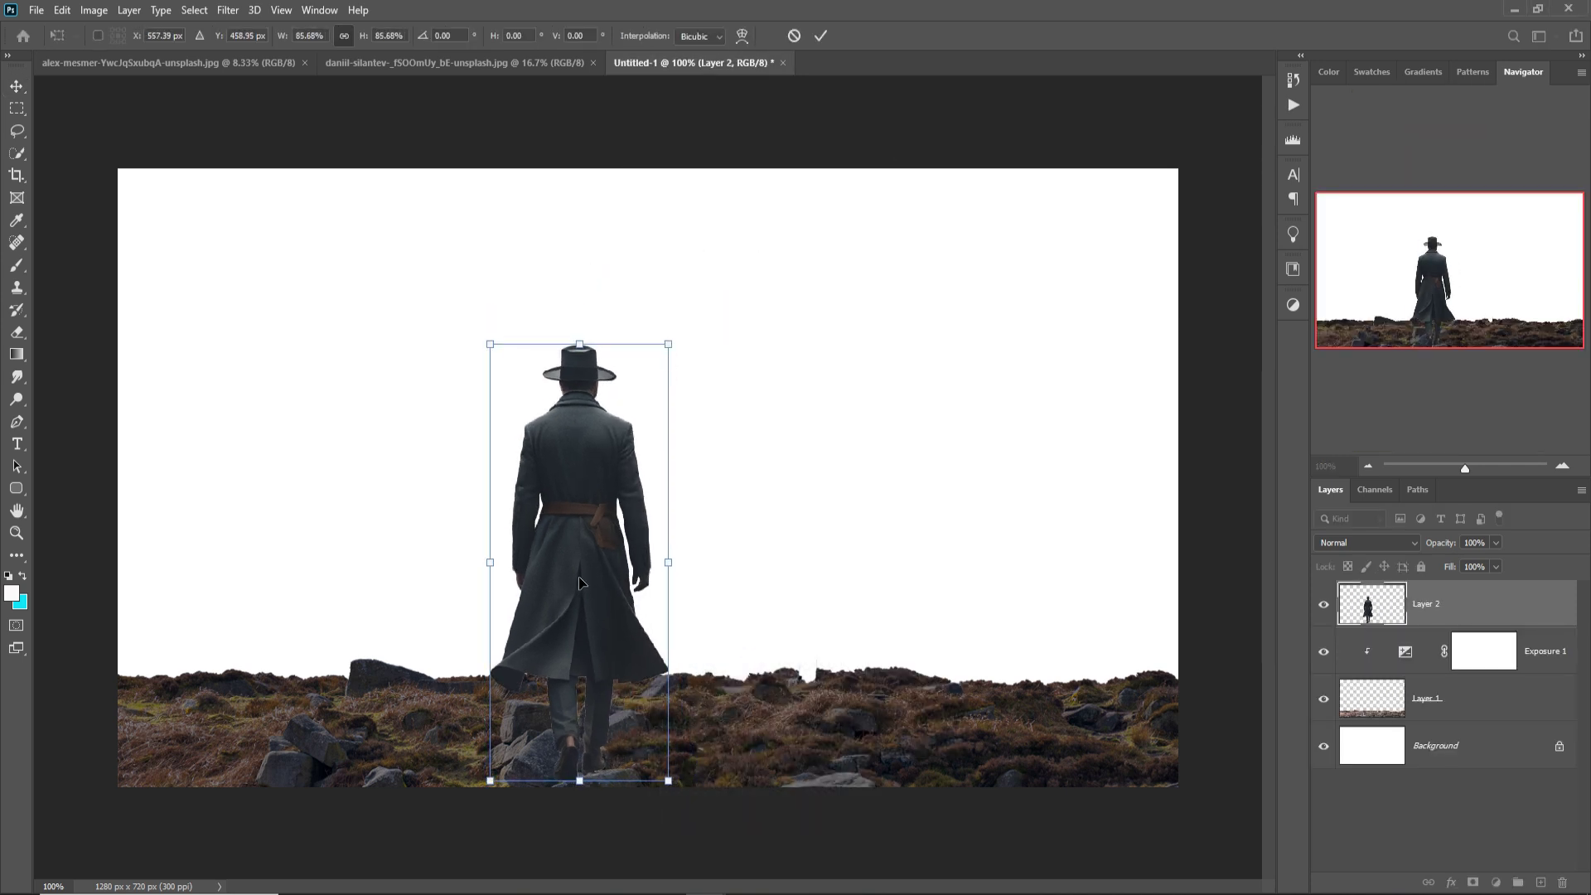
drag(585, 578, 616, 521)
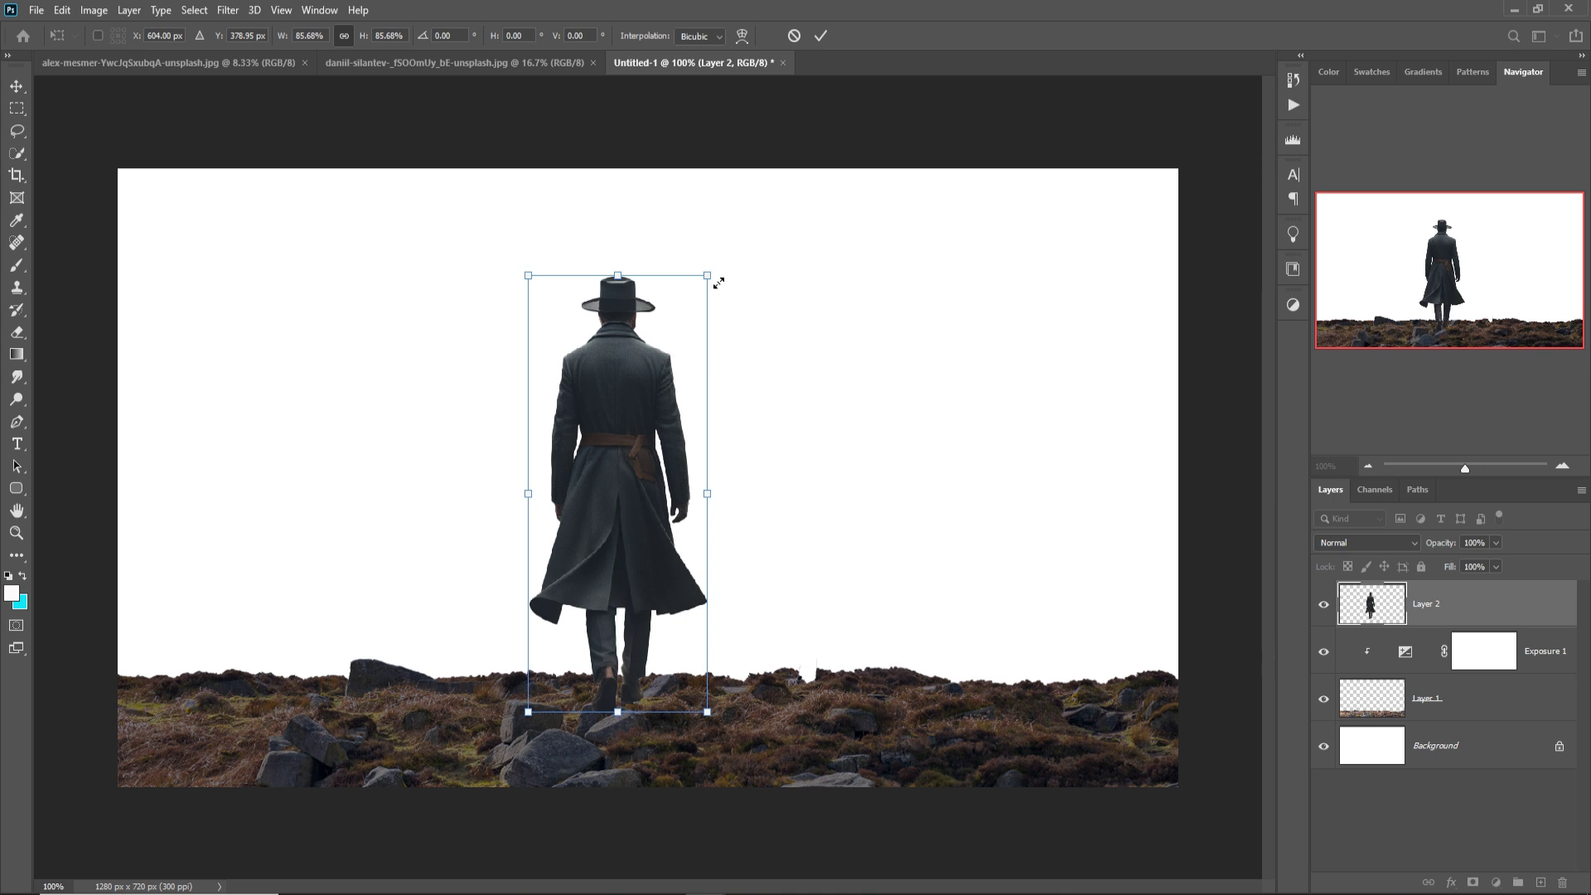
drag(719, 284, 696, 330)
drag(615, 507, 610, 574)
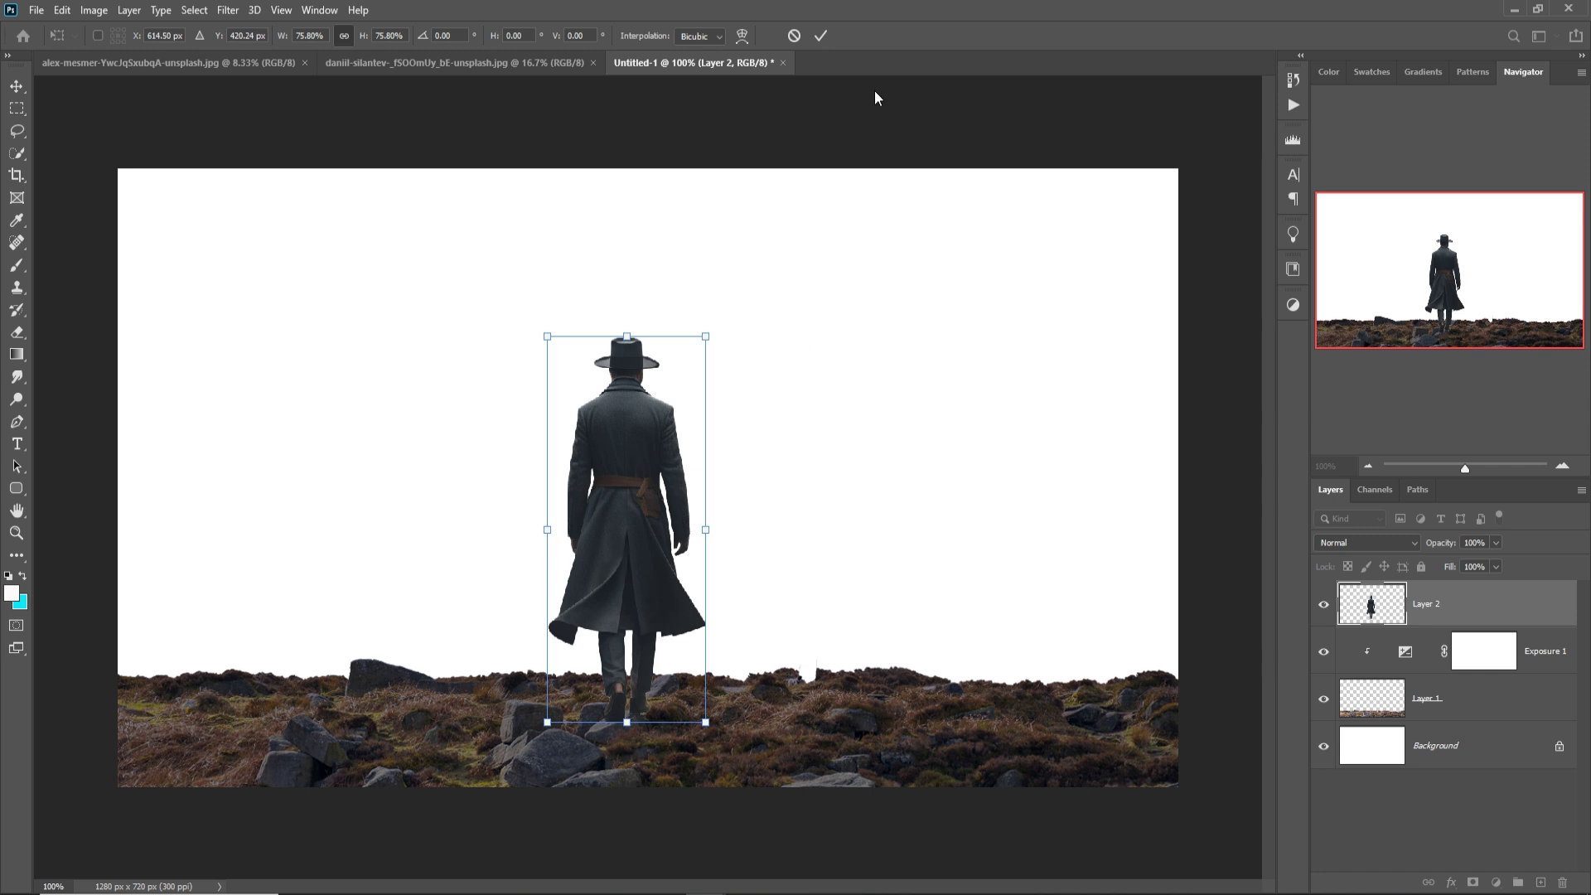
click(820, 35)
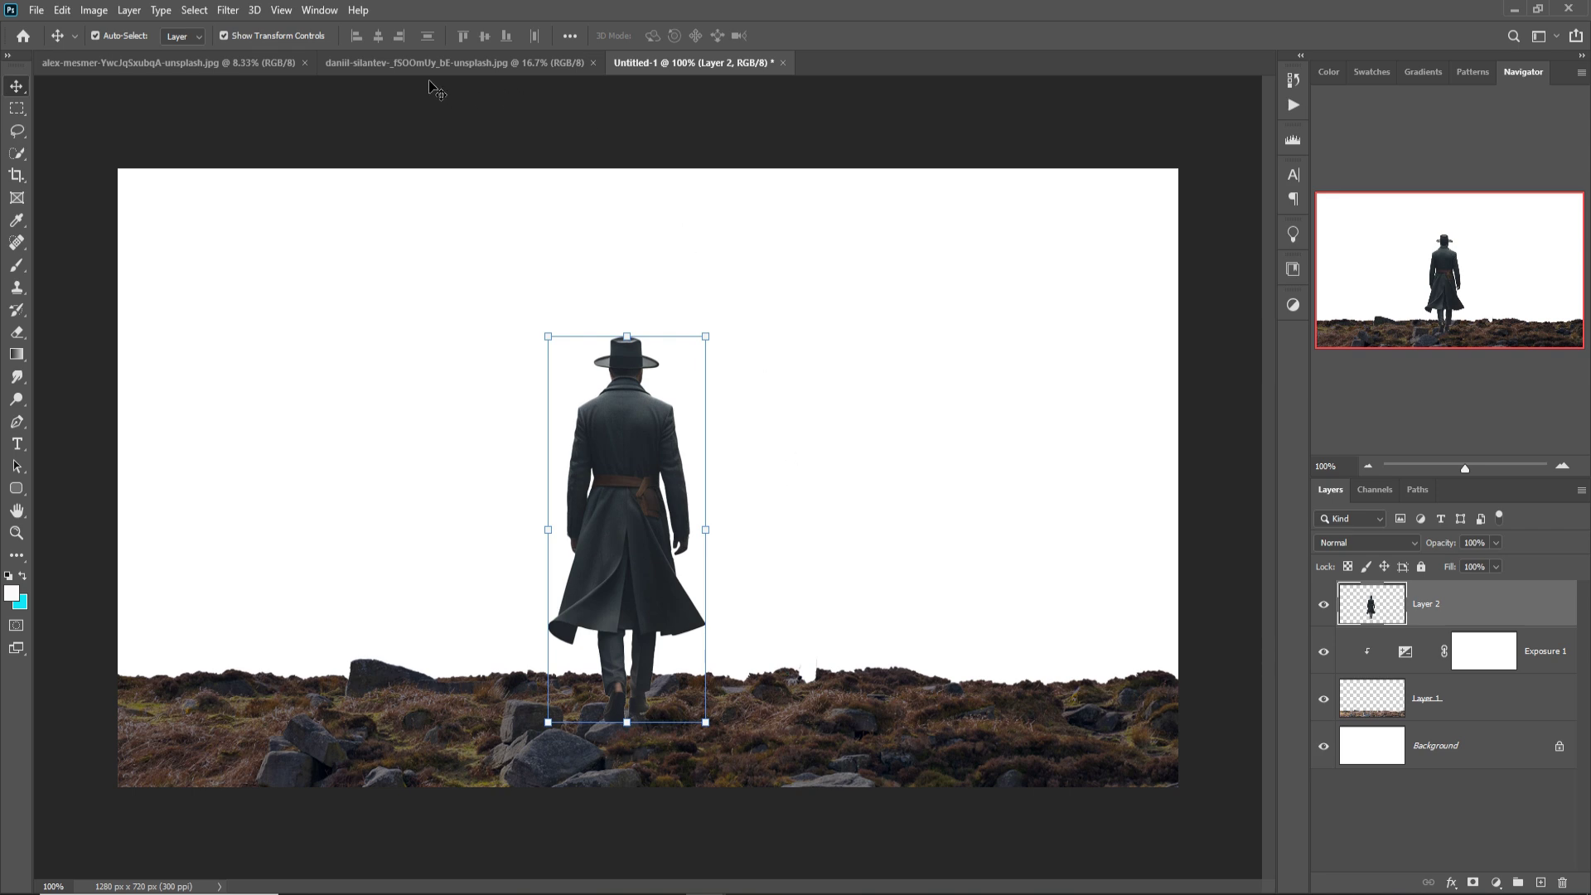
Step: Bring the misty forest photo into the composite as Layer 3
click(394, 61)
mouse_move(435, 71)
mouse_down()
mouse_move(446, 145)
mouse_move(909, 120)
mouse_up()
click(354, 353)
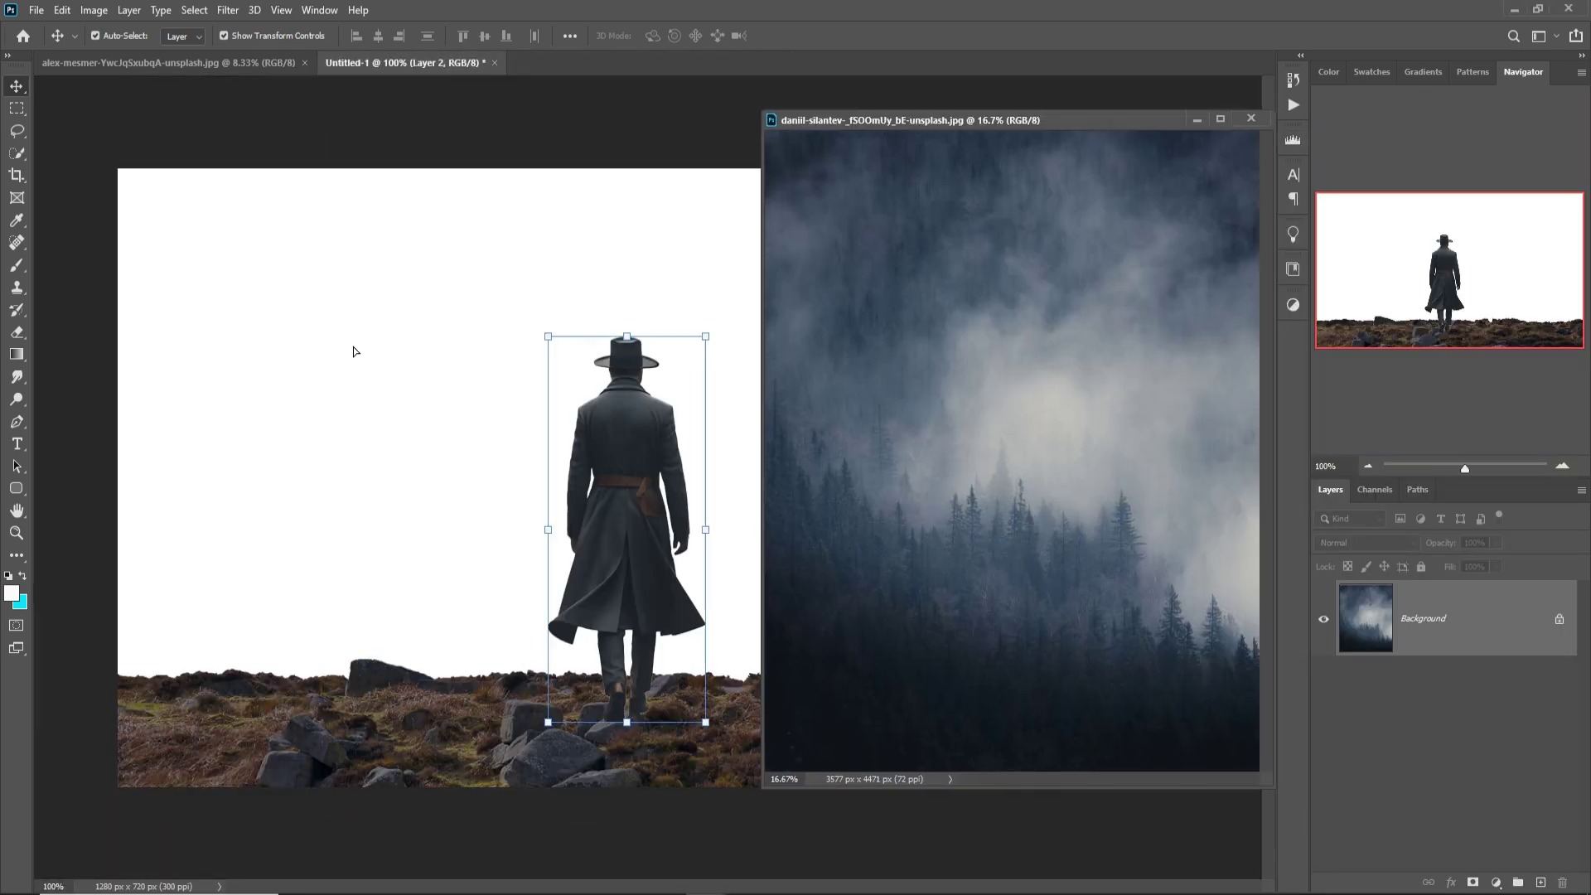
drag(353, 352, 353, 352)
click(1204, 119)
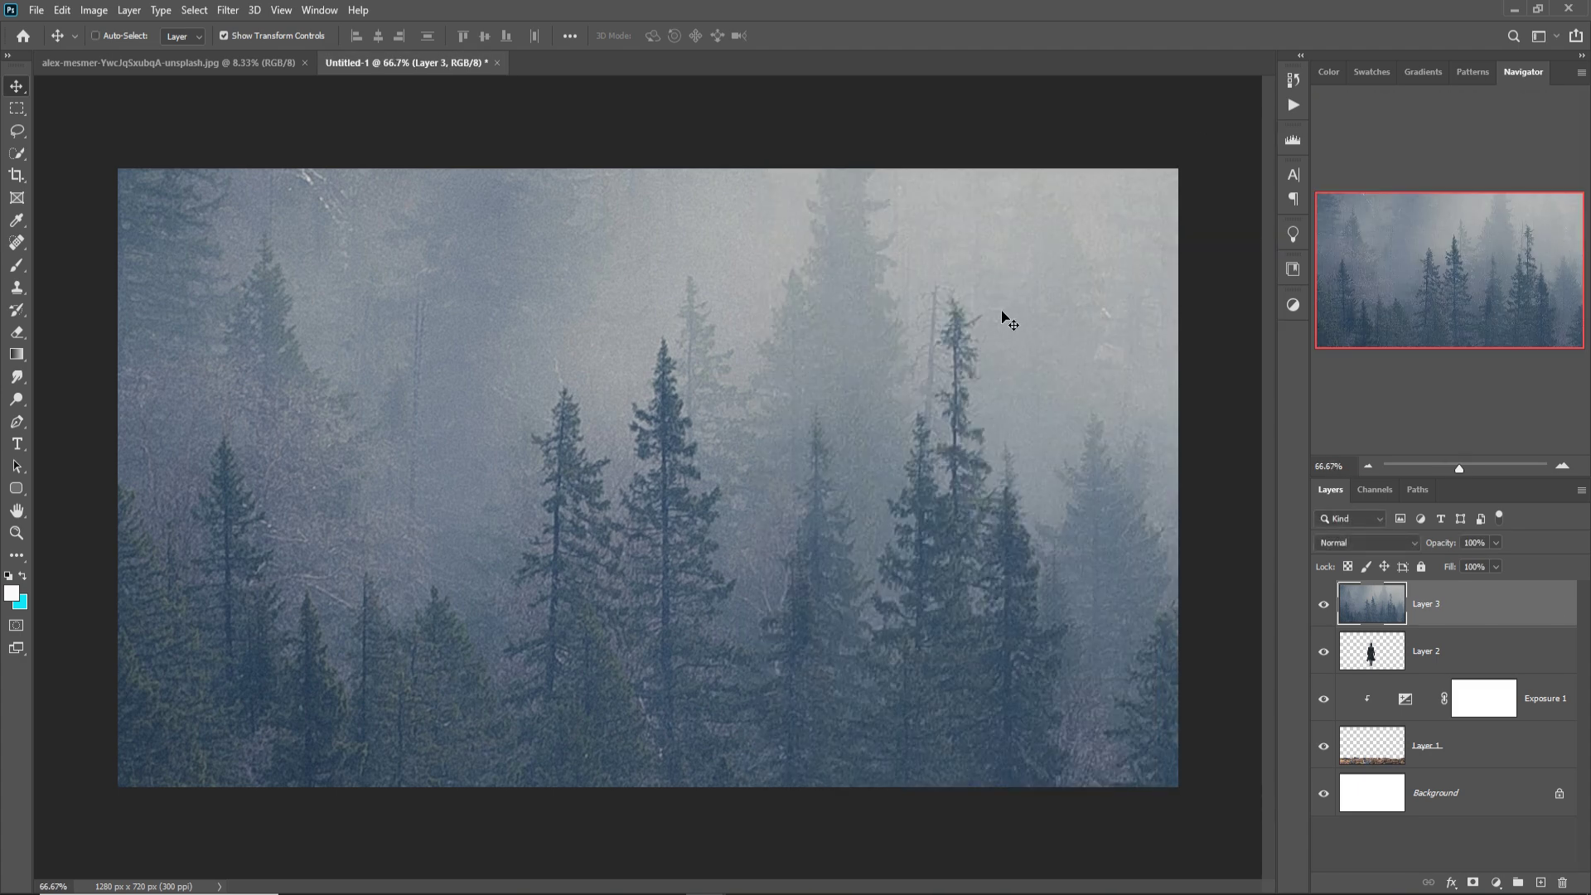
Step: Scale the forest down, move it beneath Layer 1, and reposition it
key(ctrl+minus)
key(ctrl+minus)
key(ctrl+minus)
key(ctrl+minus)
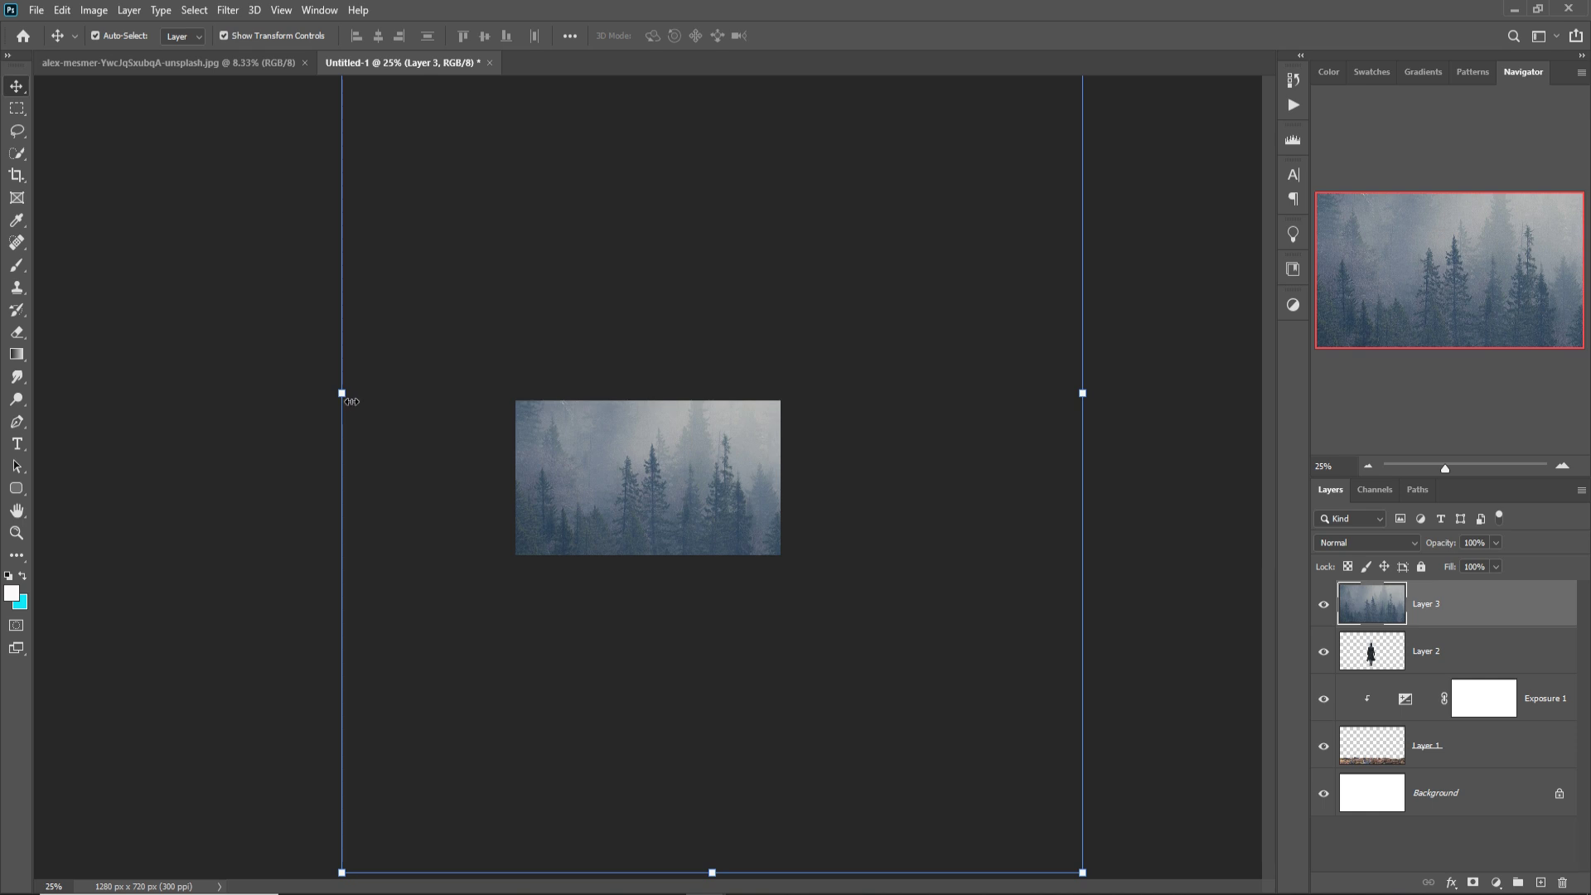
mouse_move(350, 401)
mouse_down()
mouse_move(787, 398)
mouse_move(575, 444)
mouse_move(602, 434)
mouse_up()
click(820, 37)
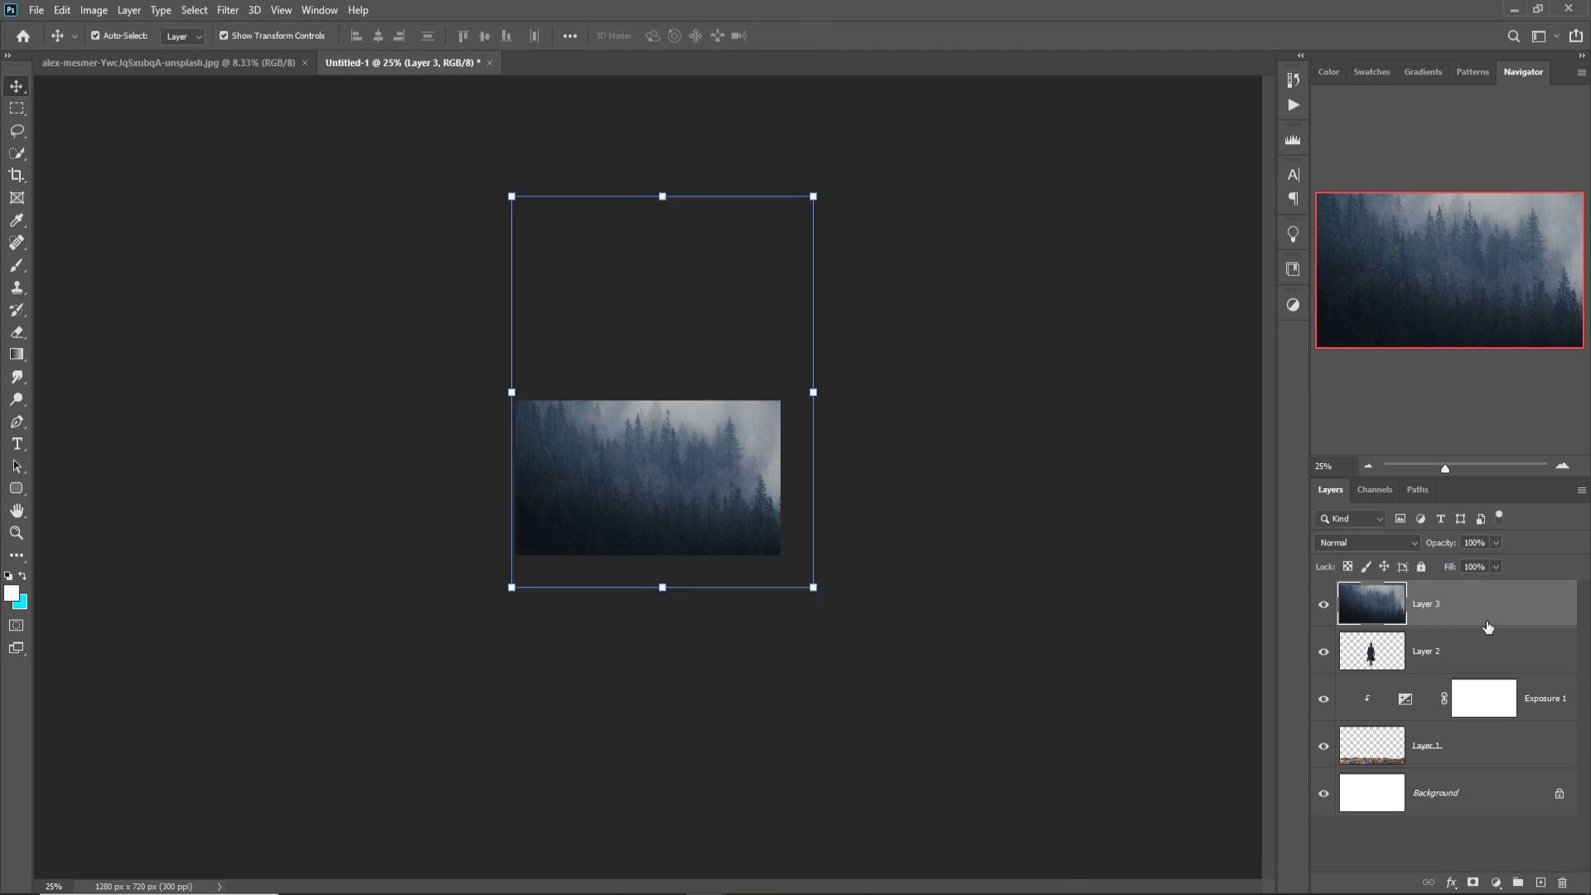
drag(1487, 623, 1489, 770)
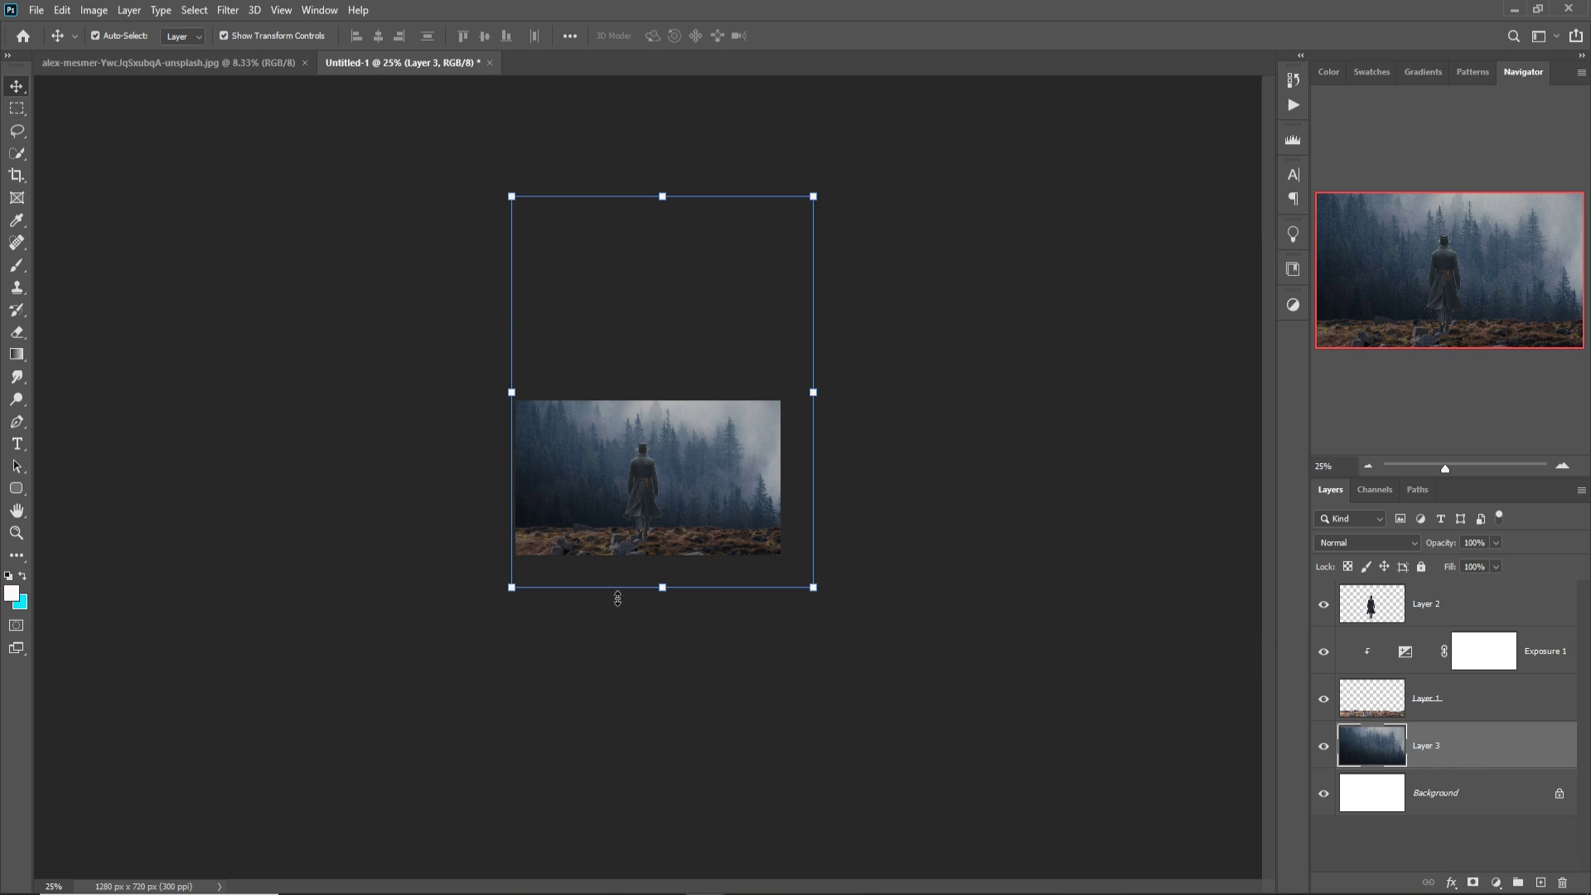
drag(672, 202, 671, 233)
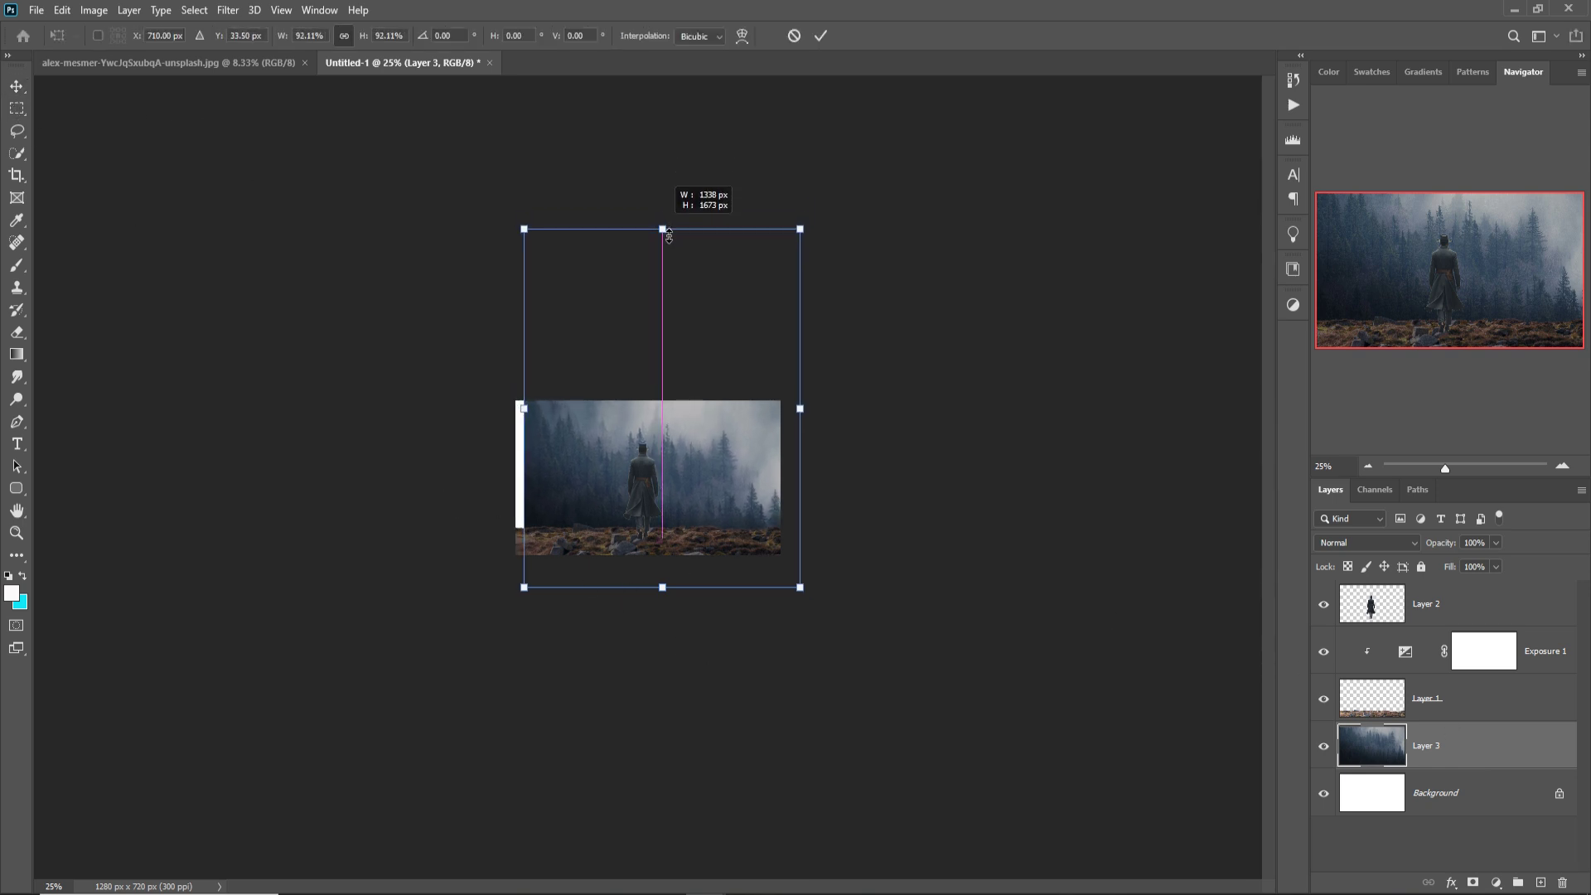
drag(692, 492, 713, 493)
click(821, 35)
key(ctrl+plus)
key(ctrl+plus)
key(ctrl+plus)
Step: Add a Color Balance adjustment to the rocks, shifting midtones toward cyan (−23) and blue
click(840, 686)
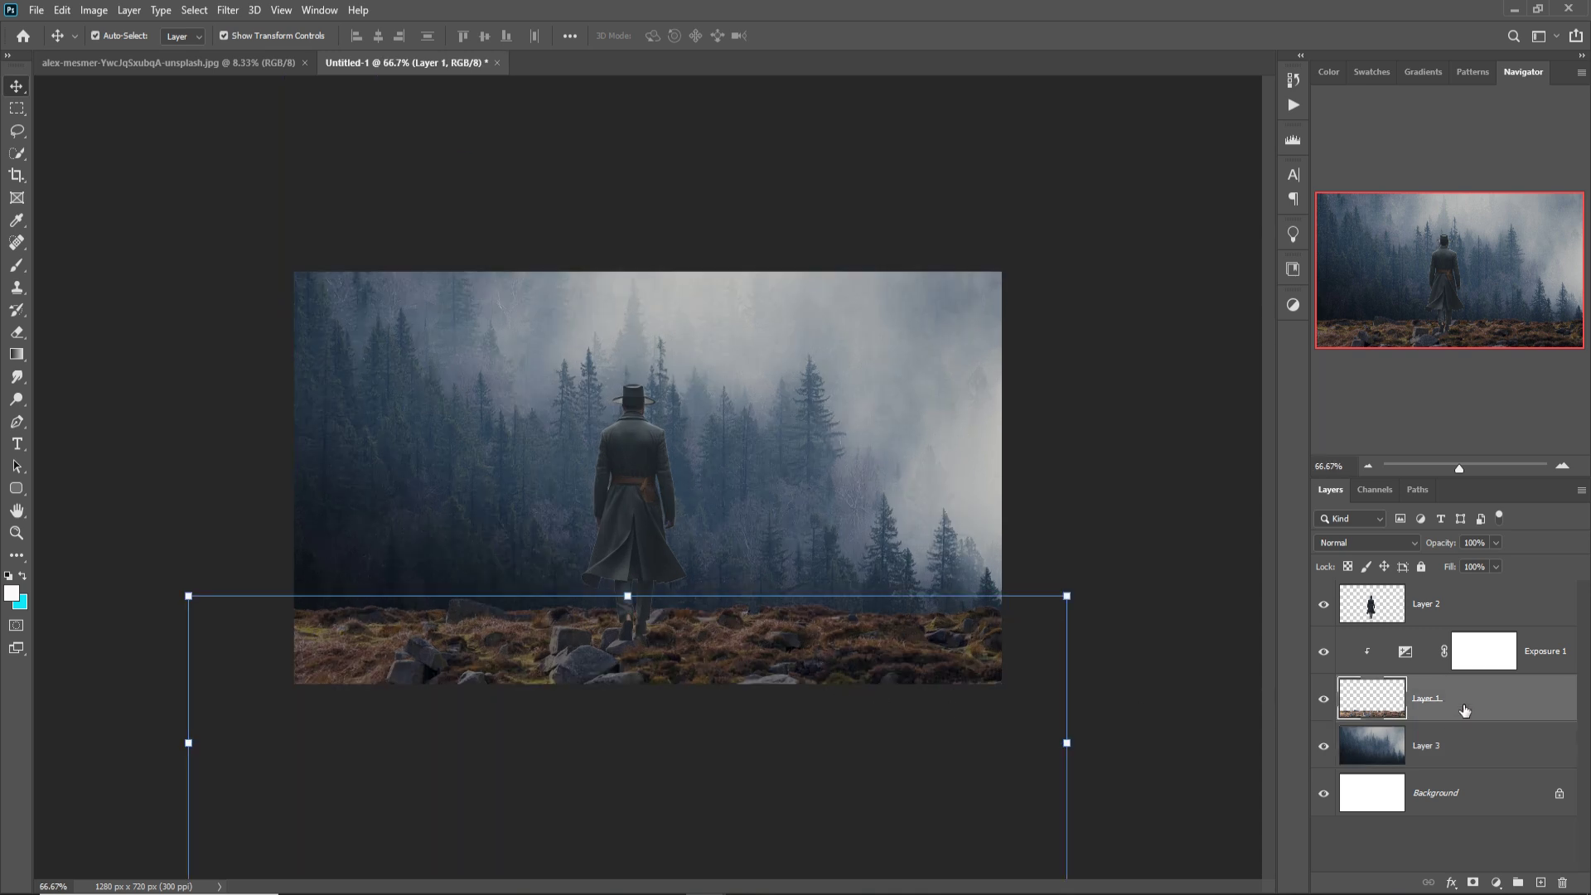
click(1500, 883)
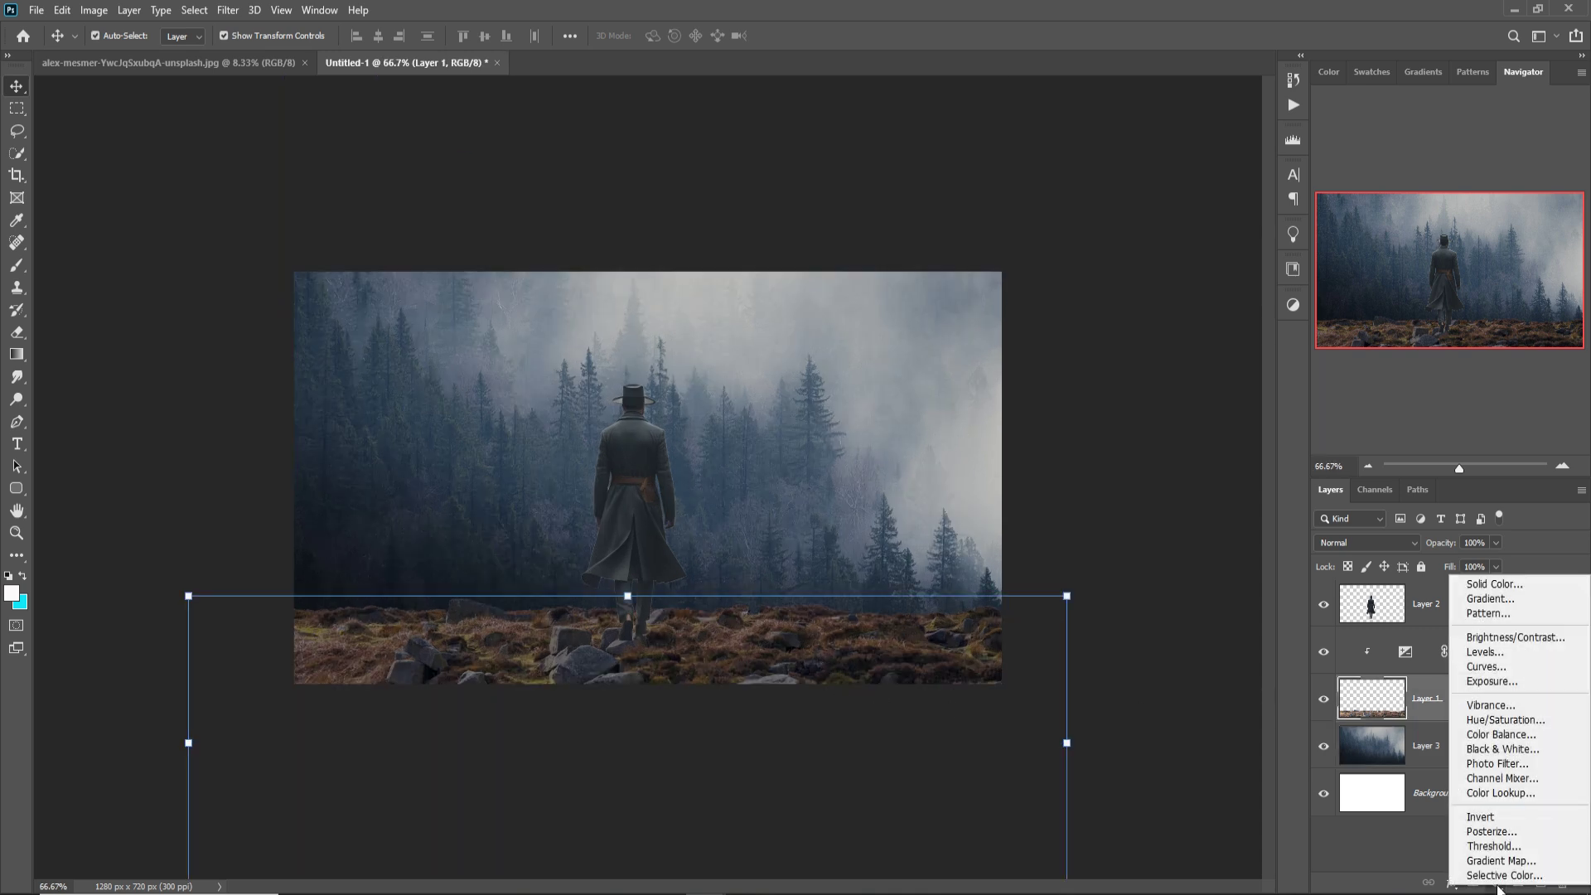
click(1510, 734)
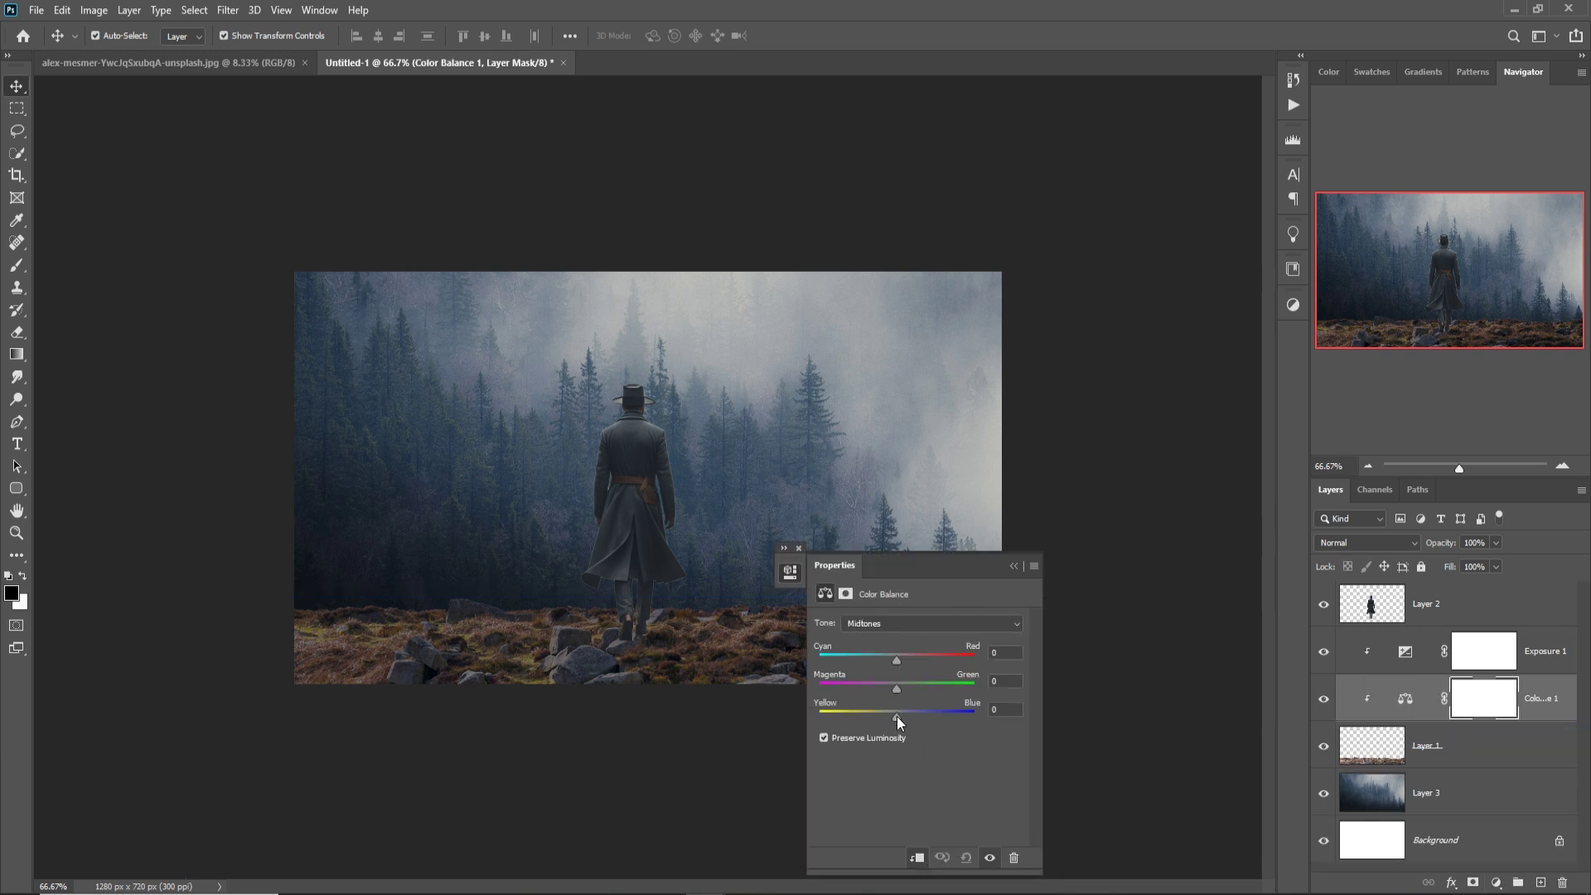
drag(897, 718, 908, 718)
click(1013, 565)
Step: Add a new empty layer clipped above the exposure adjustment
click(1561, 667)
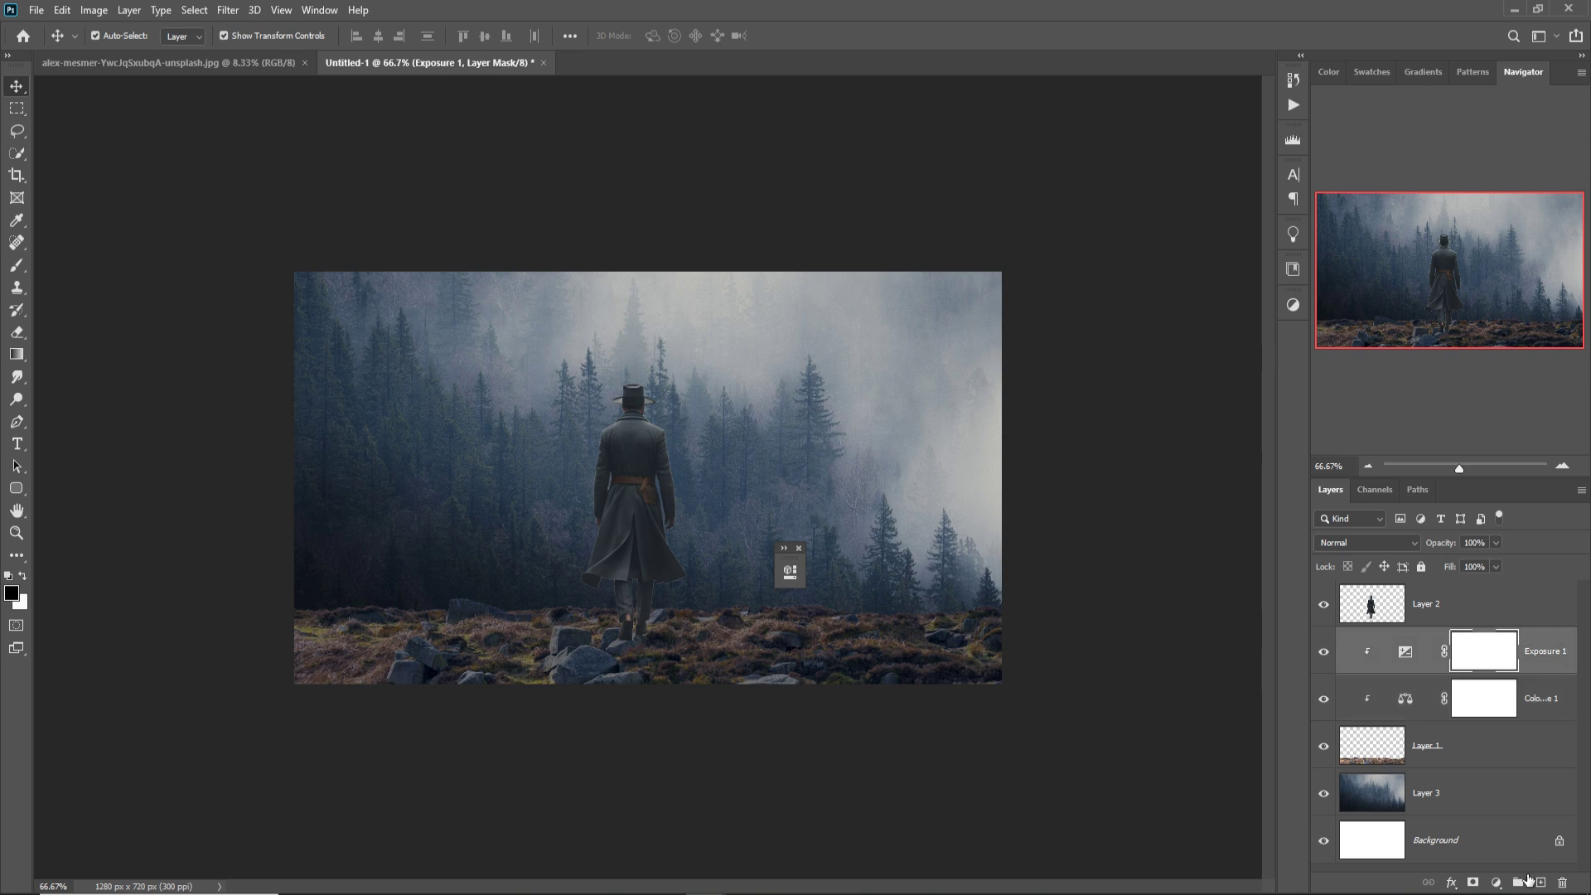
click(1541, 883)
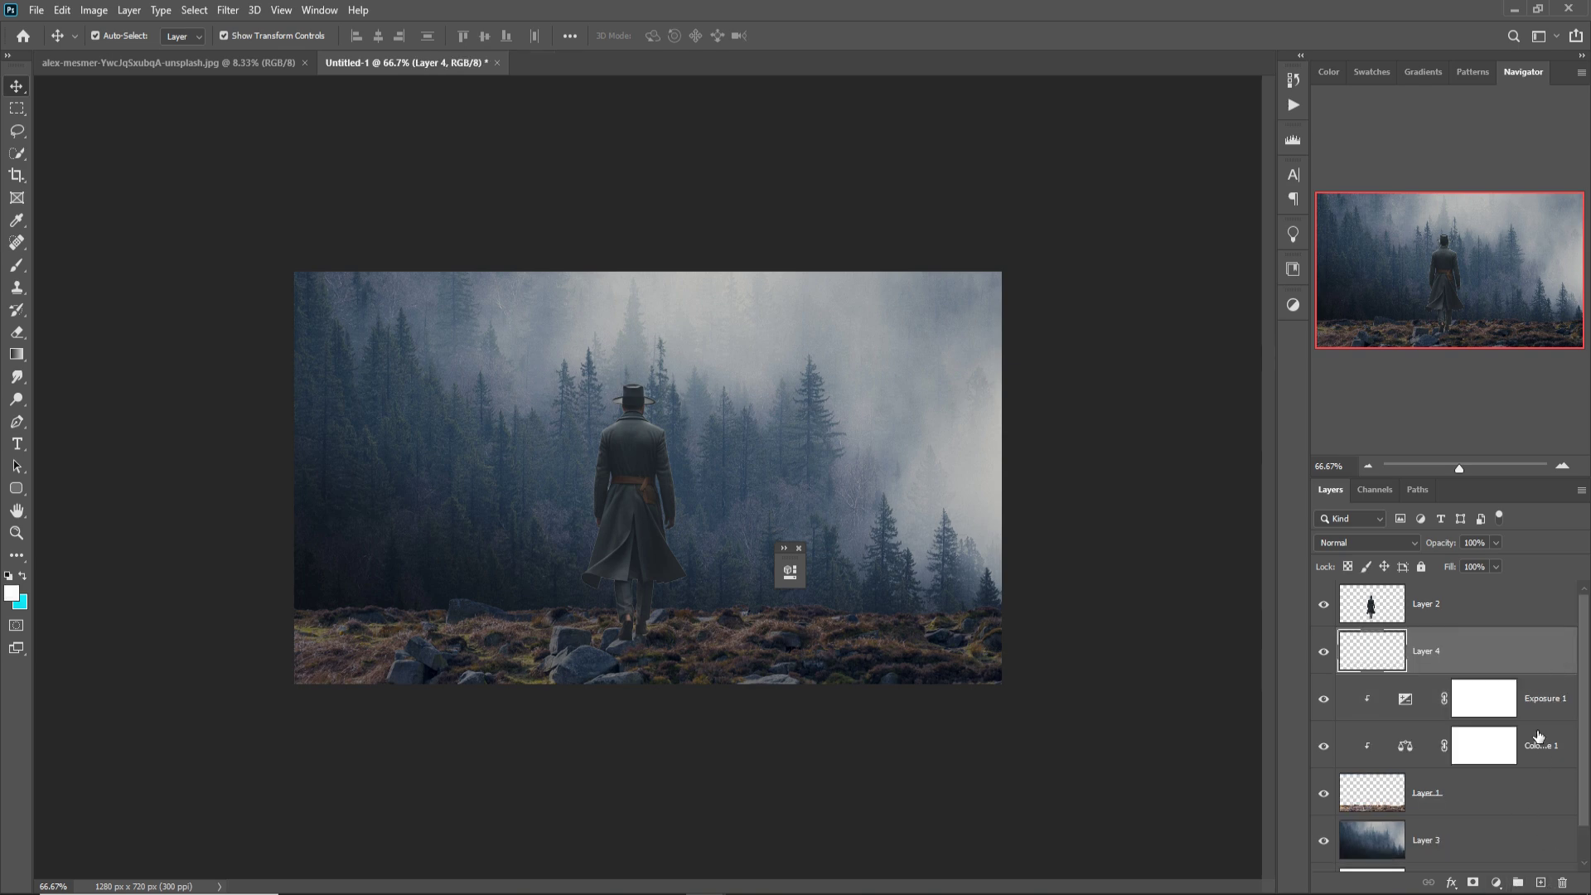
right_click(1493, 657)
click(1318, 495)
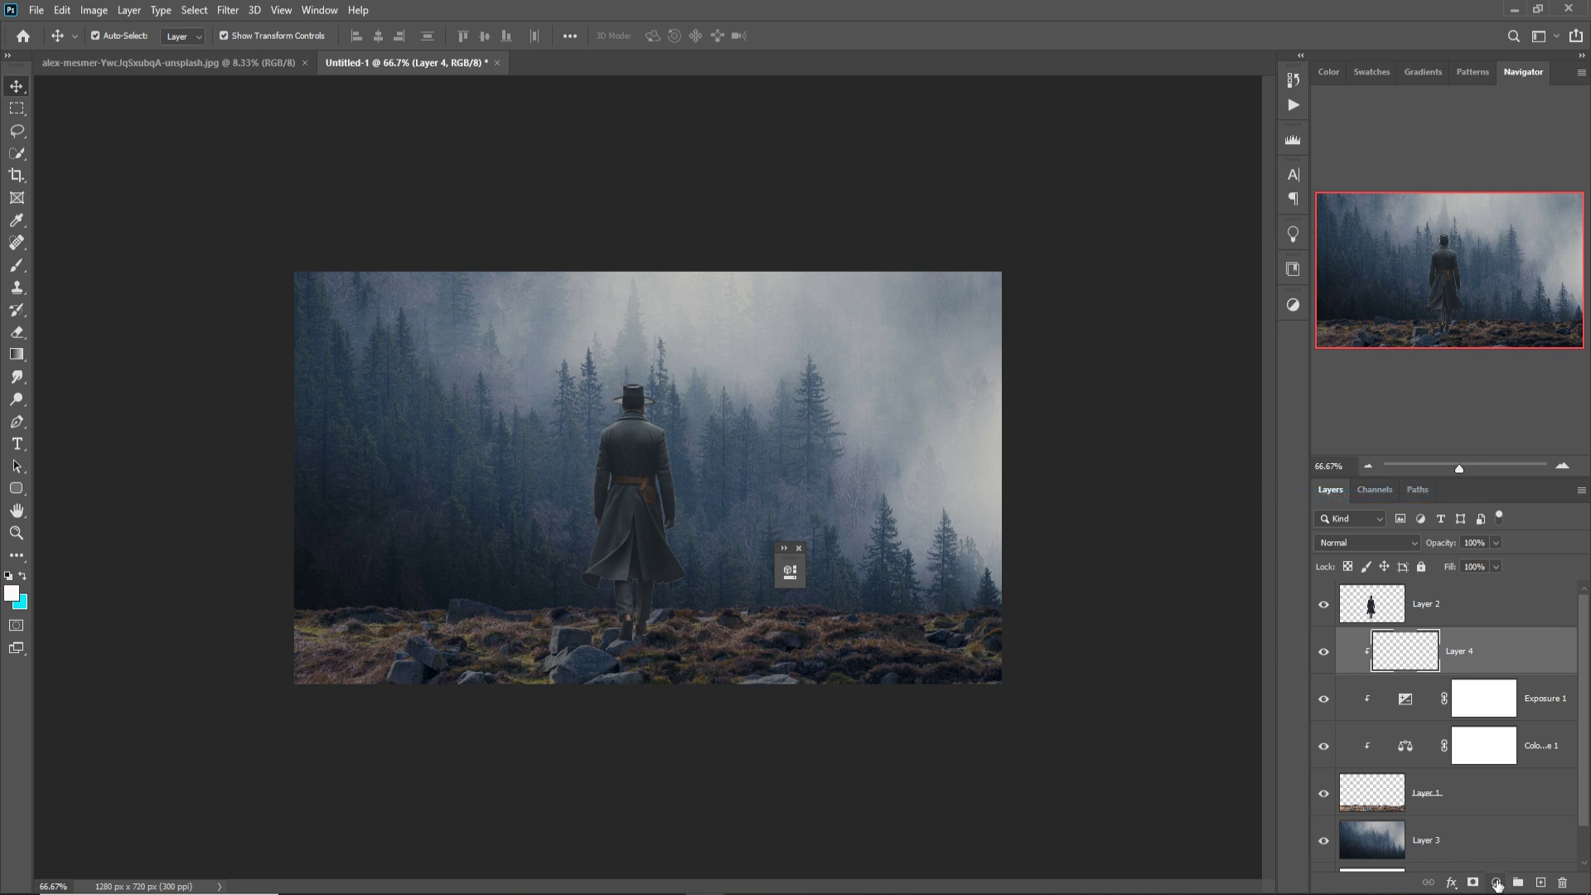
Step: Paint soft black at 12% opacity along the rocky foreground's bottom edge
click(15, 265)
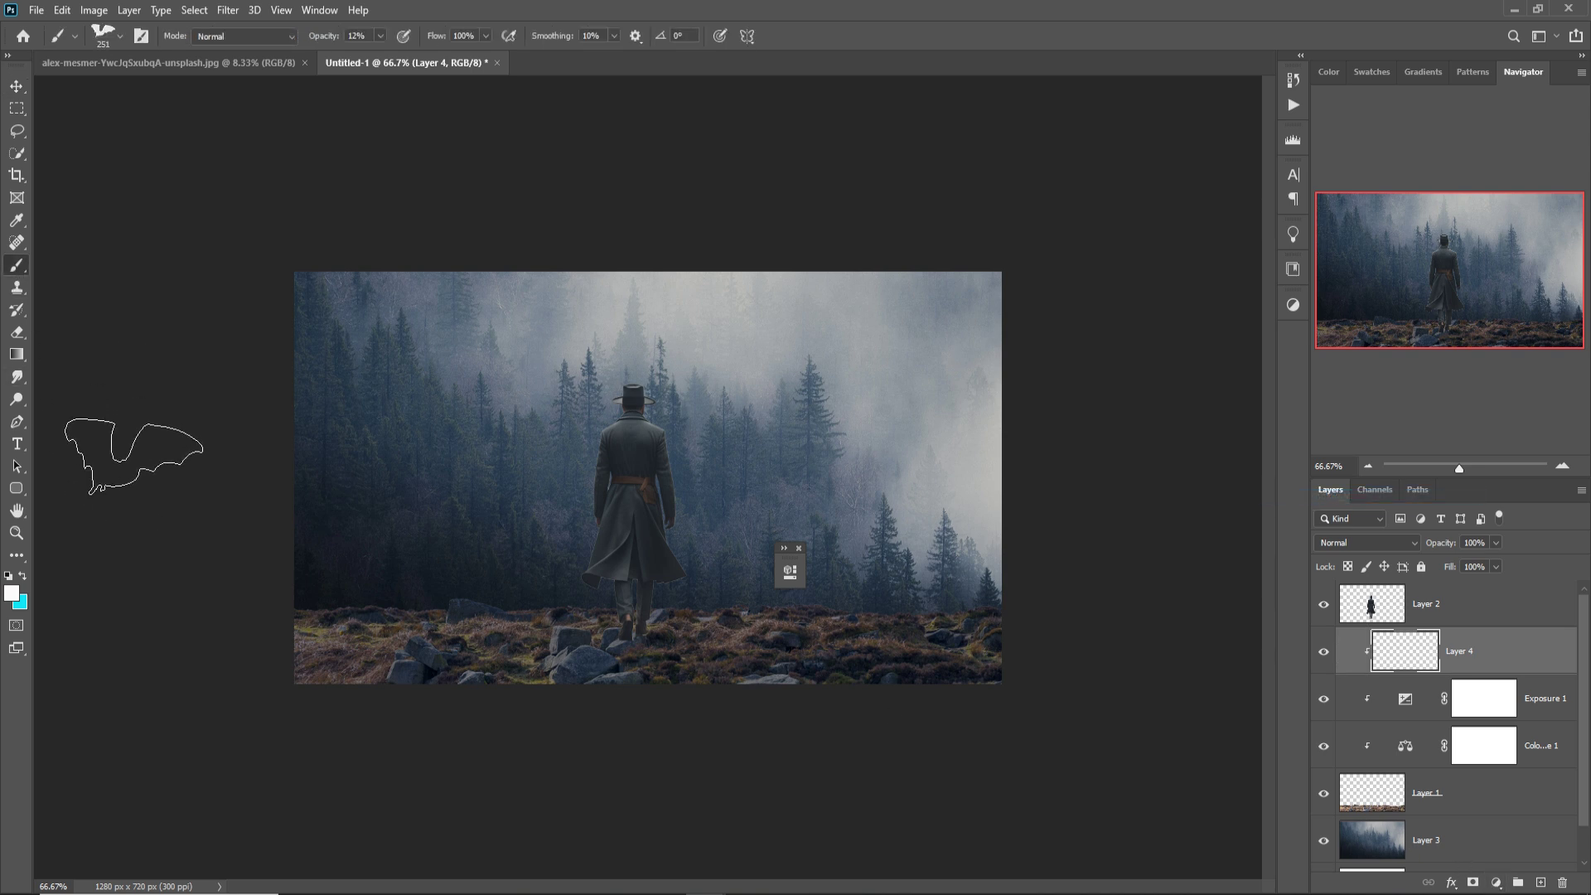
click(11, 595)
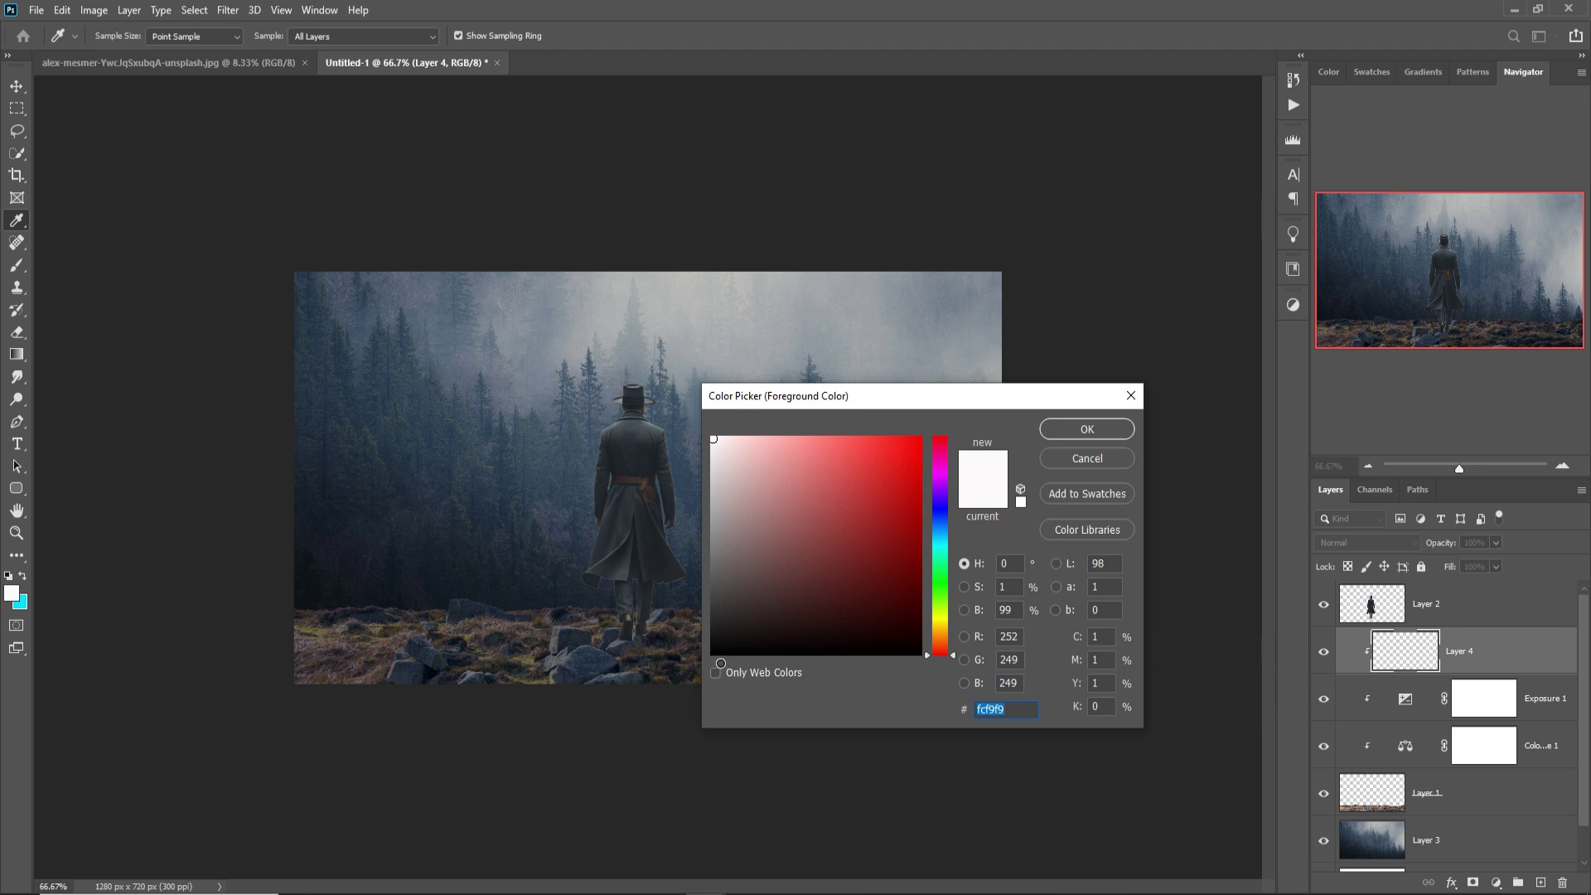
text(000000)
click(1110, 424)
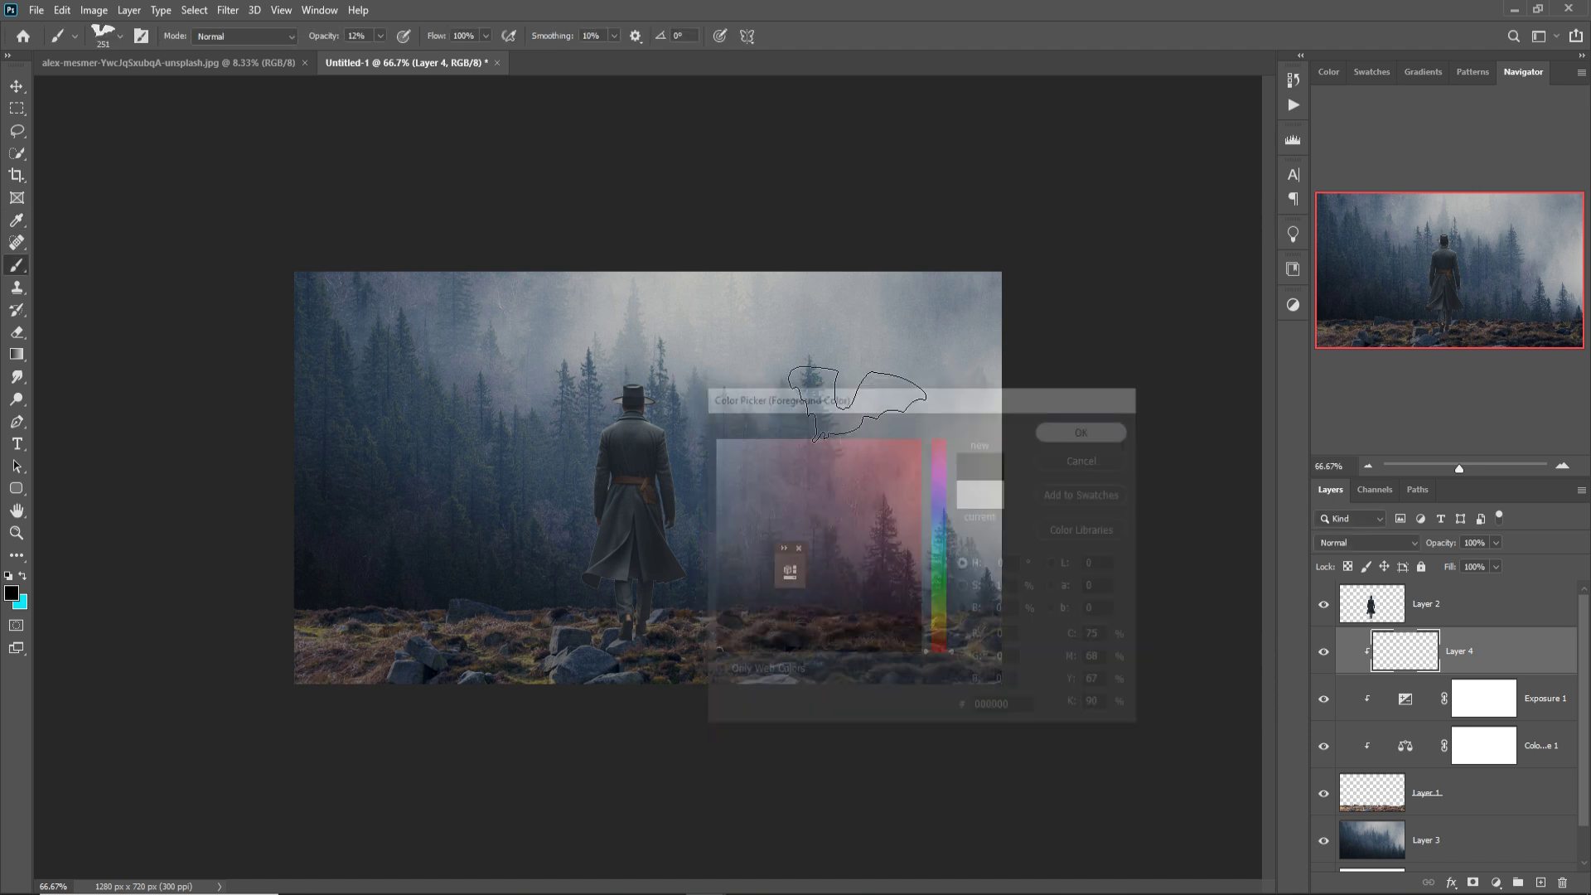
click(119, 37)
click(36, 174)
click(119, 38)
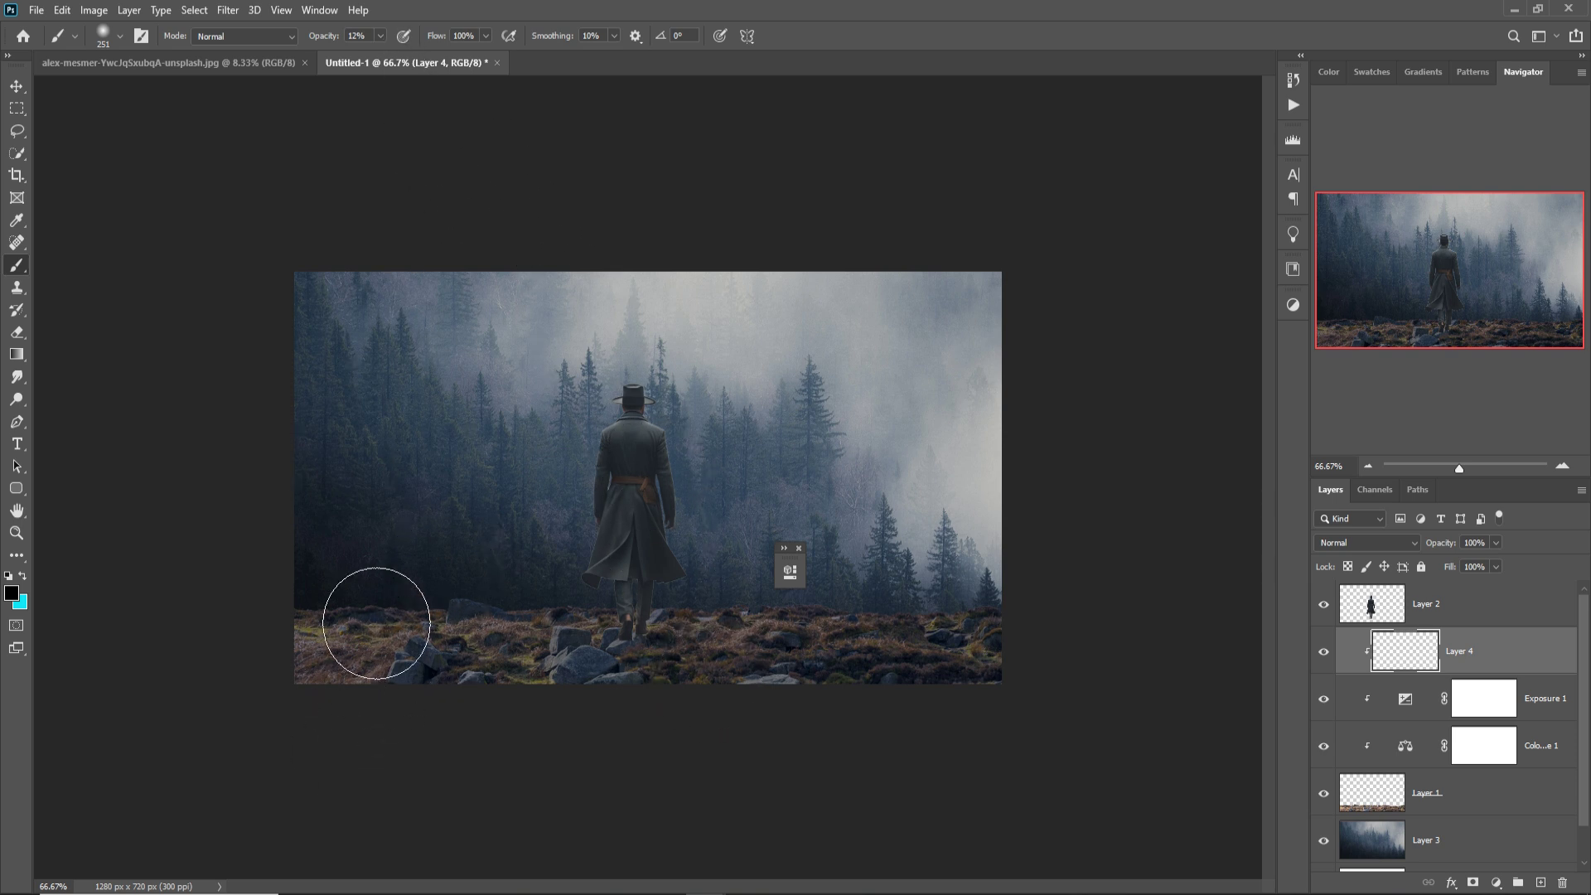
mouse_move(429, 720)
mouse_down()
mouse_move(408, 668)
mouse_move(312, 742)
mouse_move(931, 767)
mouse_move(1029, 657)
mouse_up()
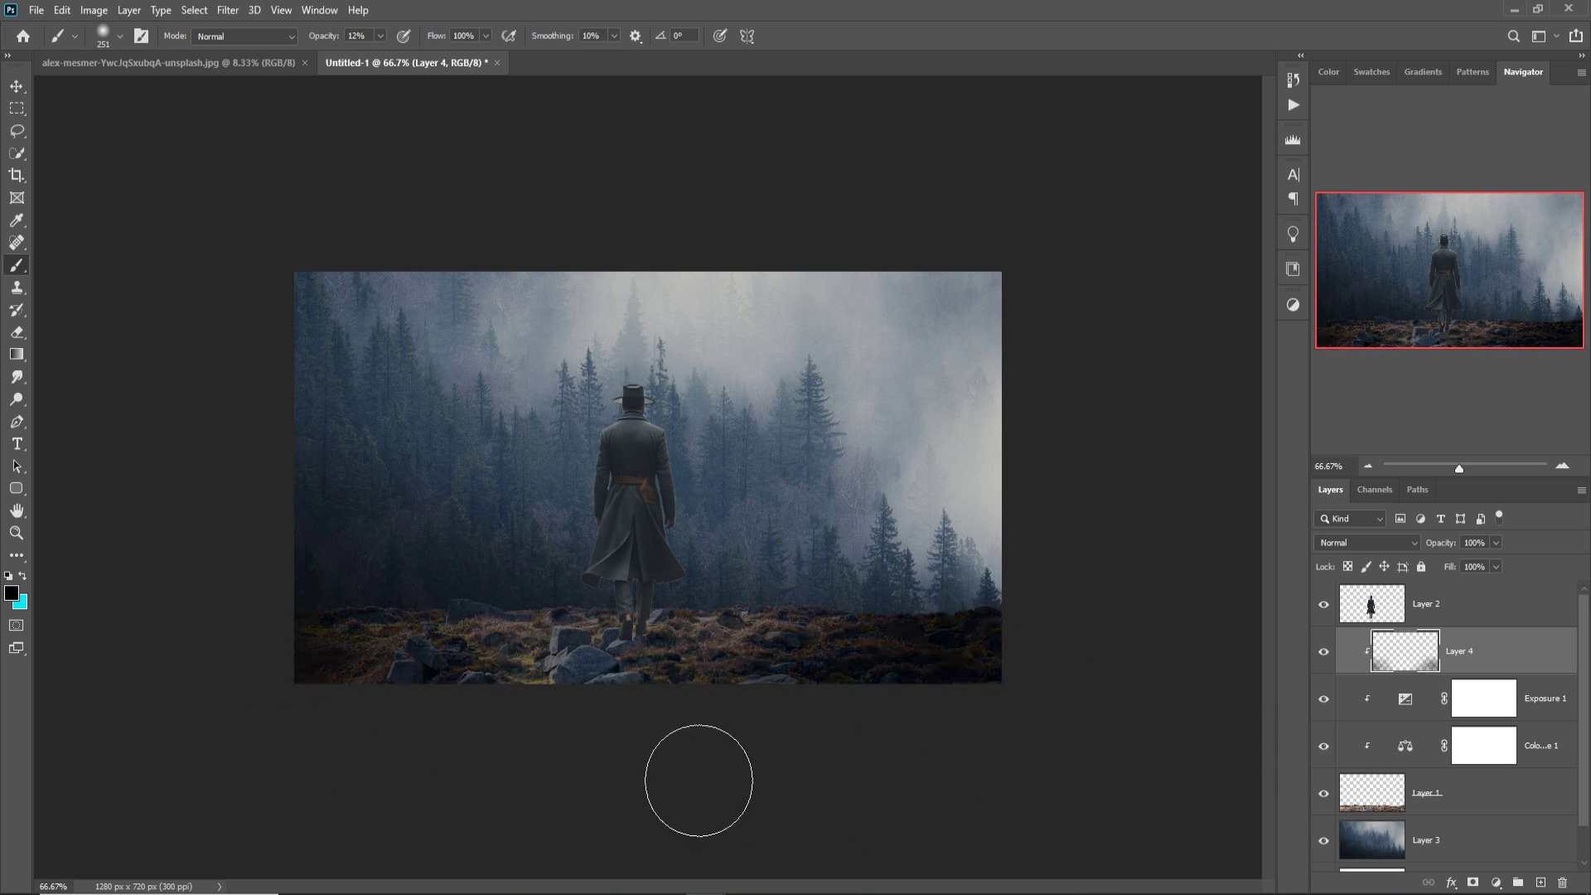
Step: Add a new Layer 5 clipped to the forest layer
click(1495, 841)
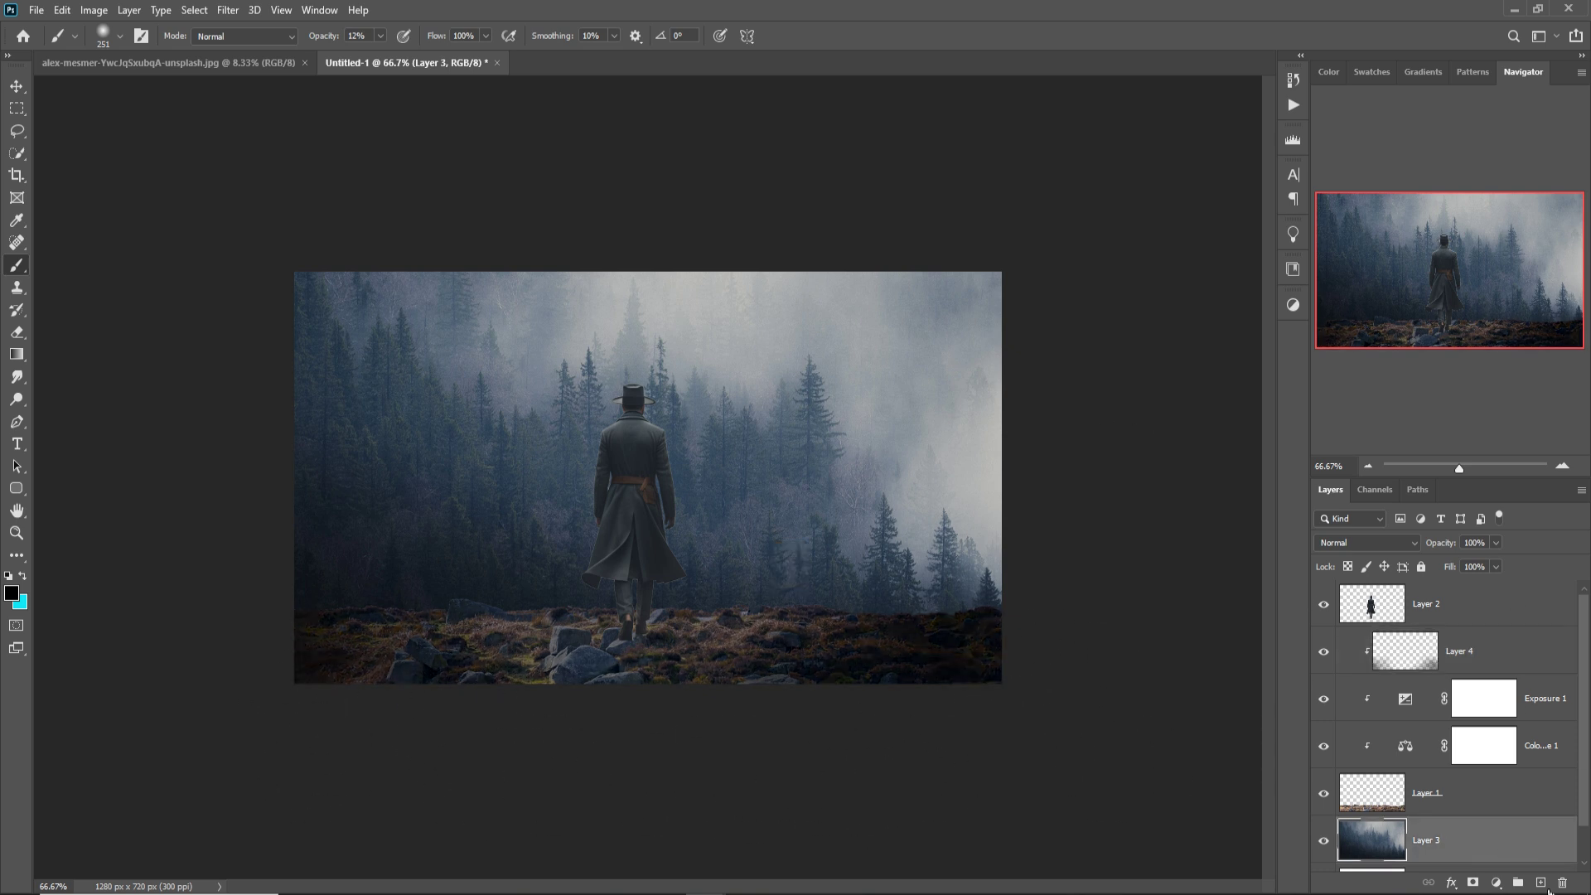
click(1540, 882)
right_click(1508, 830)
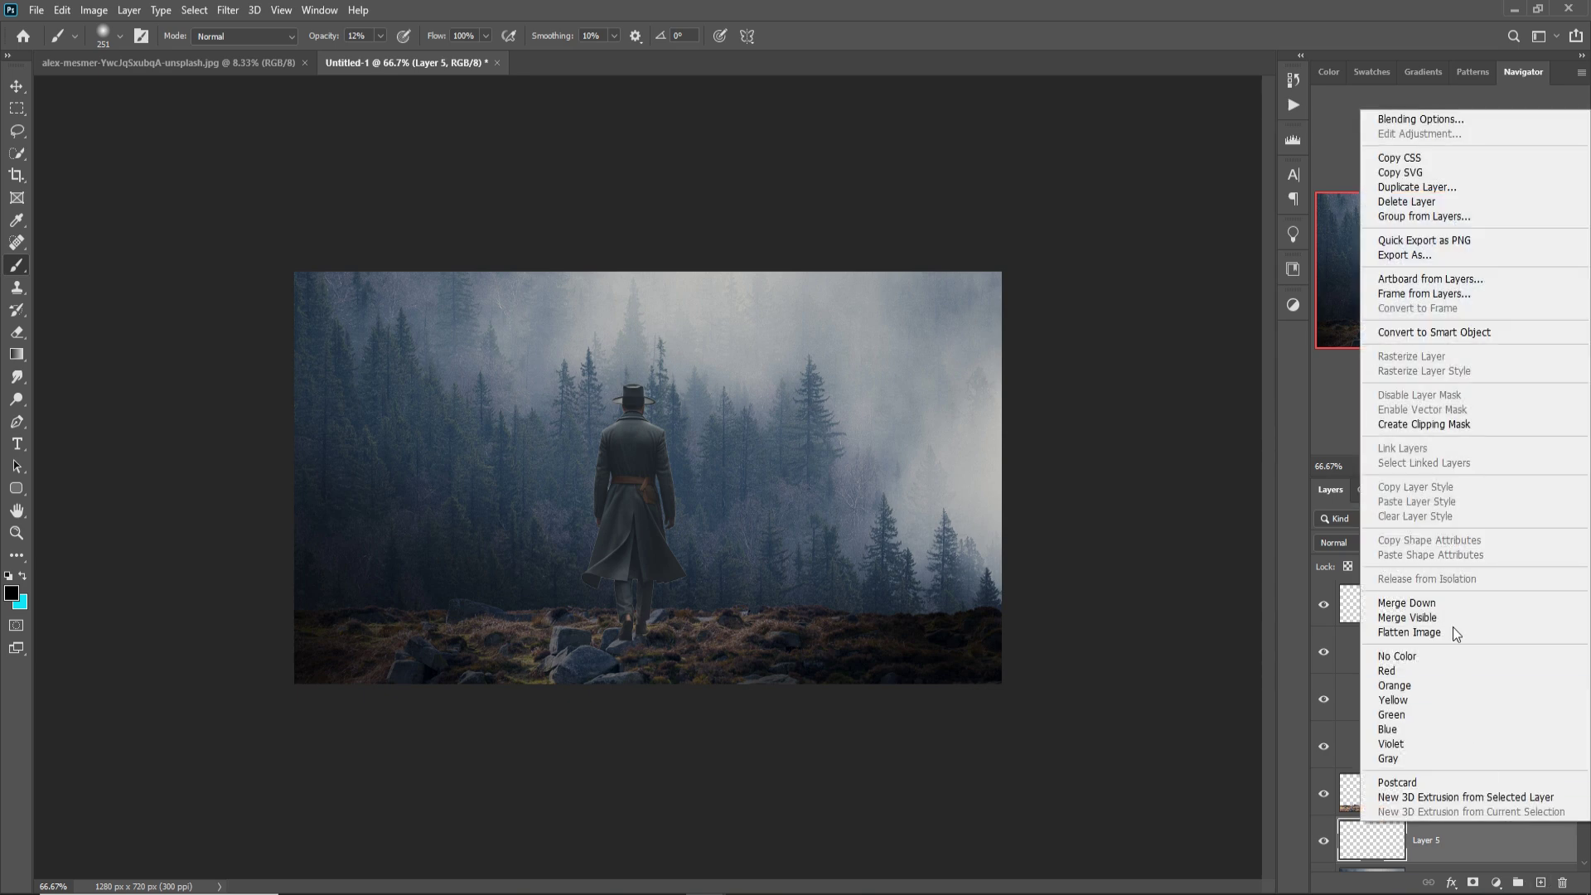
click(1417, 423)
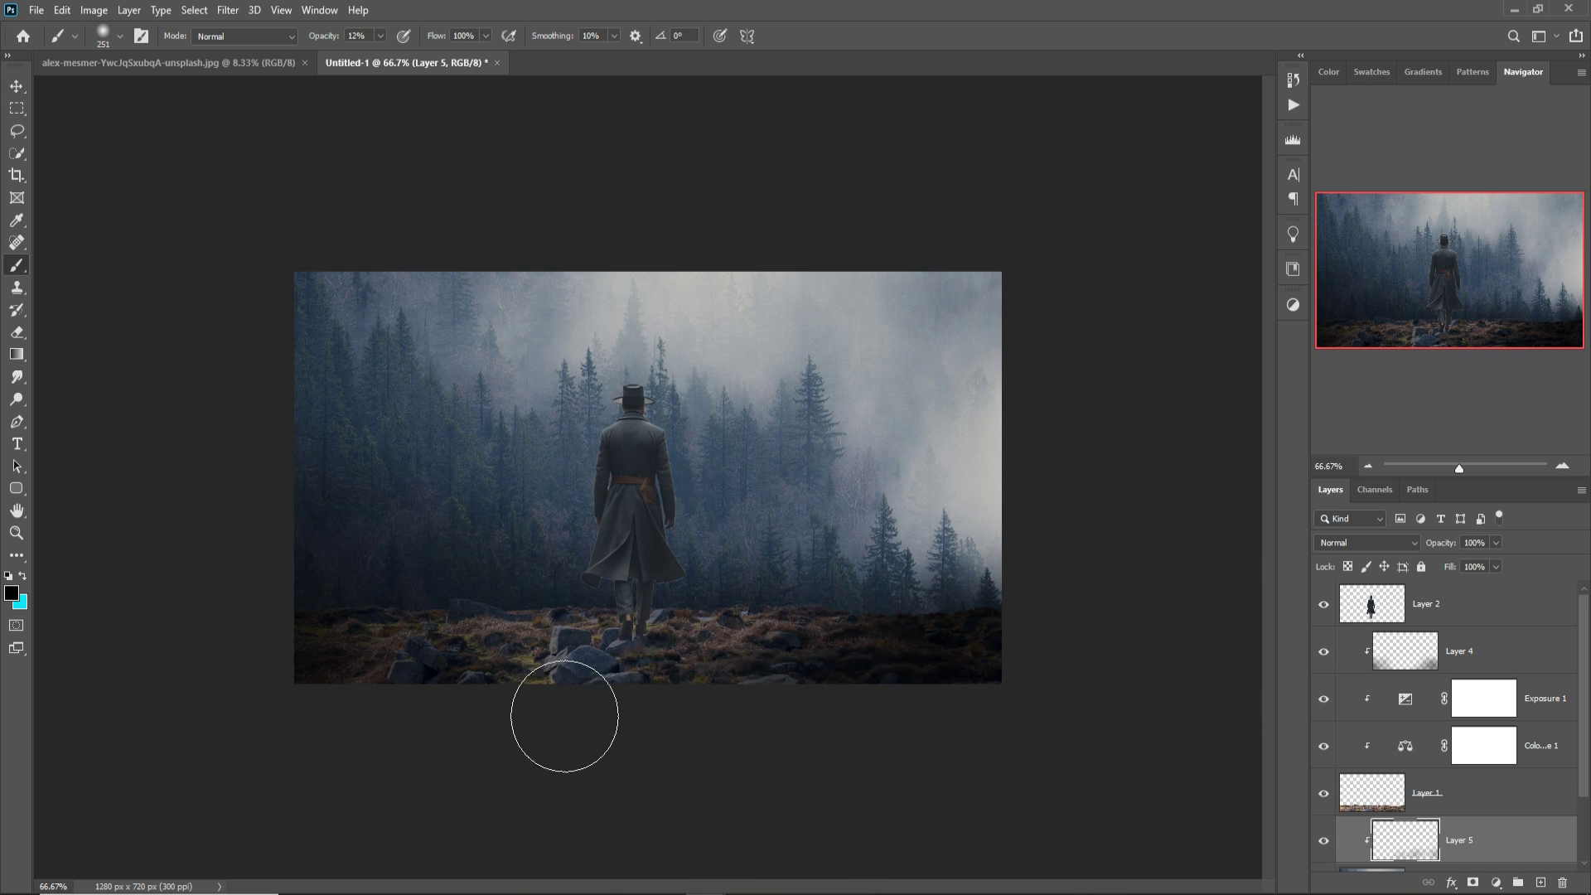
Step: Paint soft black shadow along the bottom-left on Layer 5, then select the man's Layer 2
drag(575, 717, 353, 707)
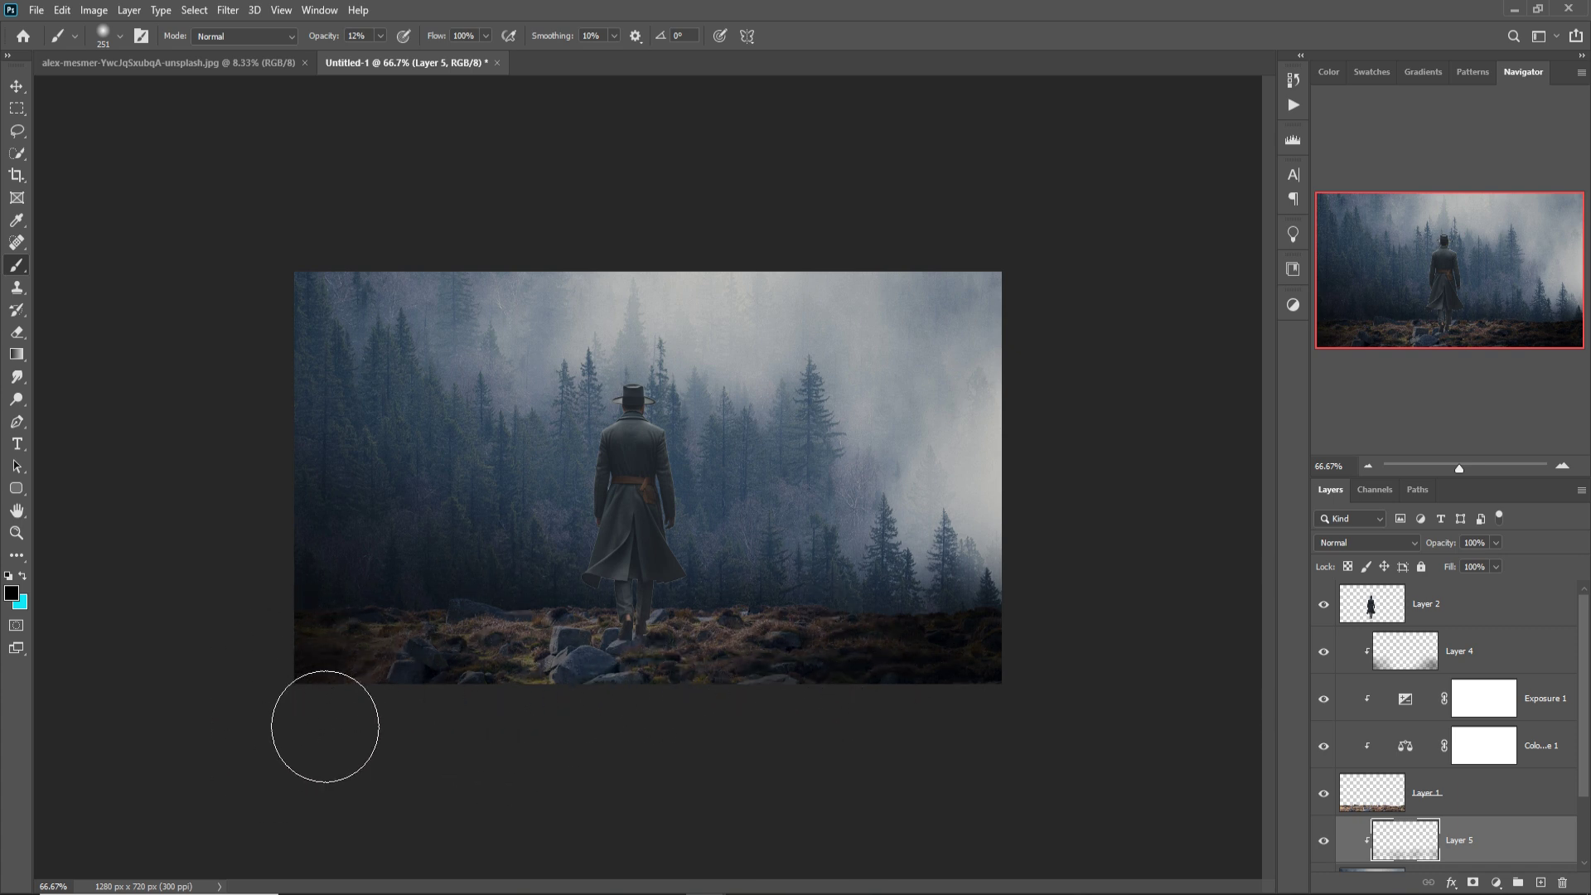
click(17, 87)
click(651, 458)
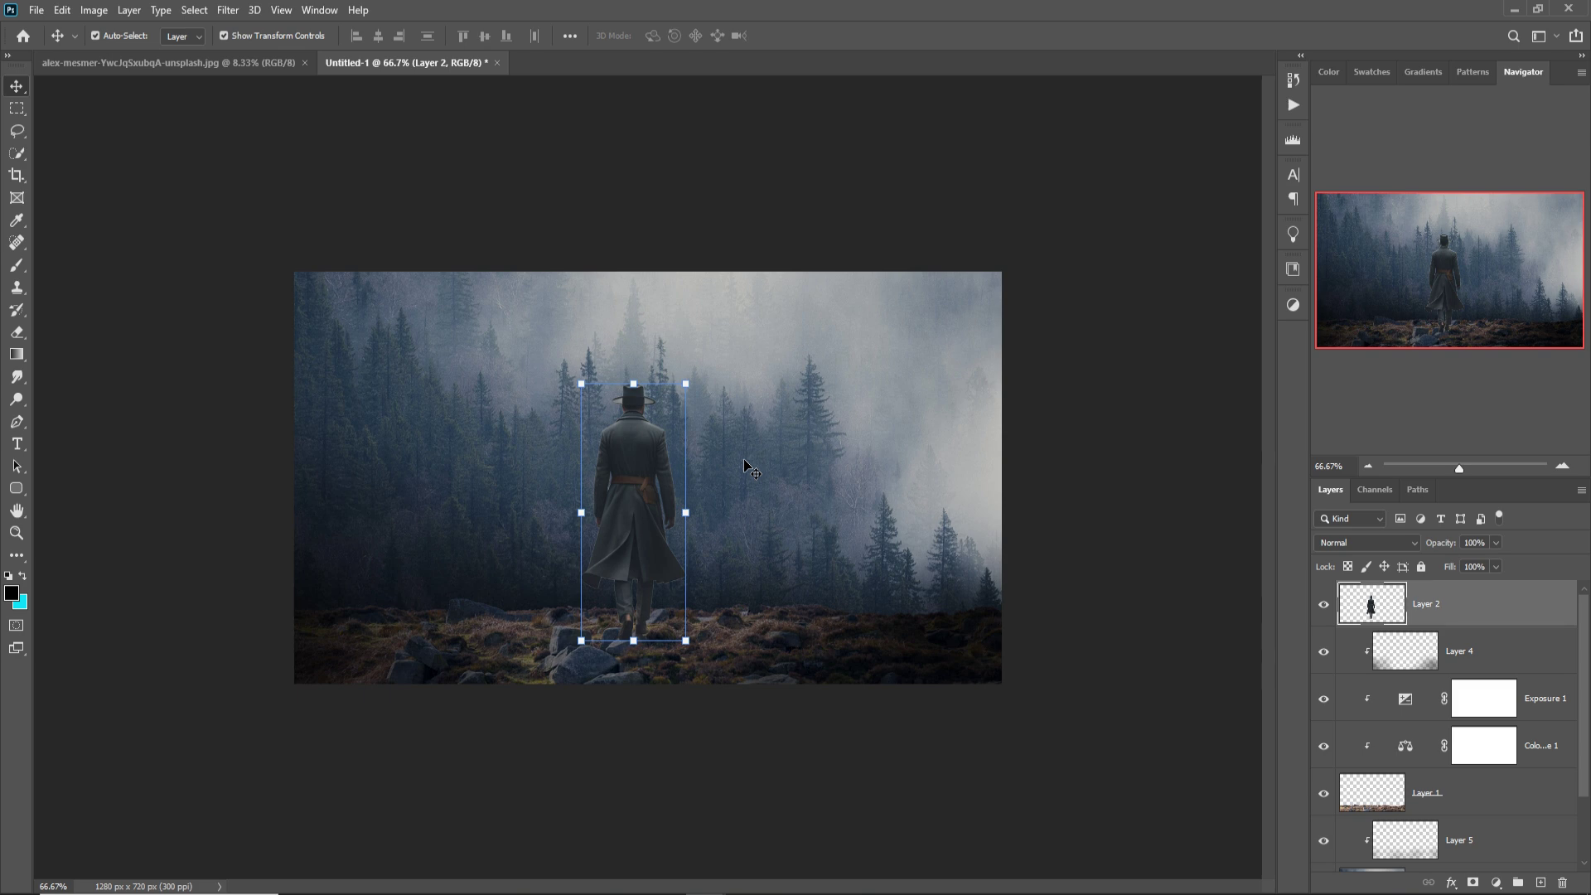
key(ctrl+1)
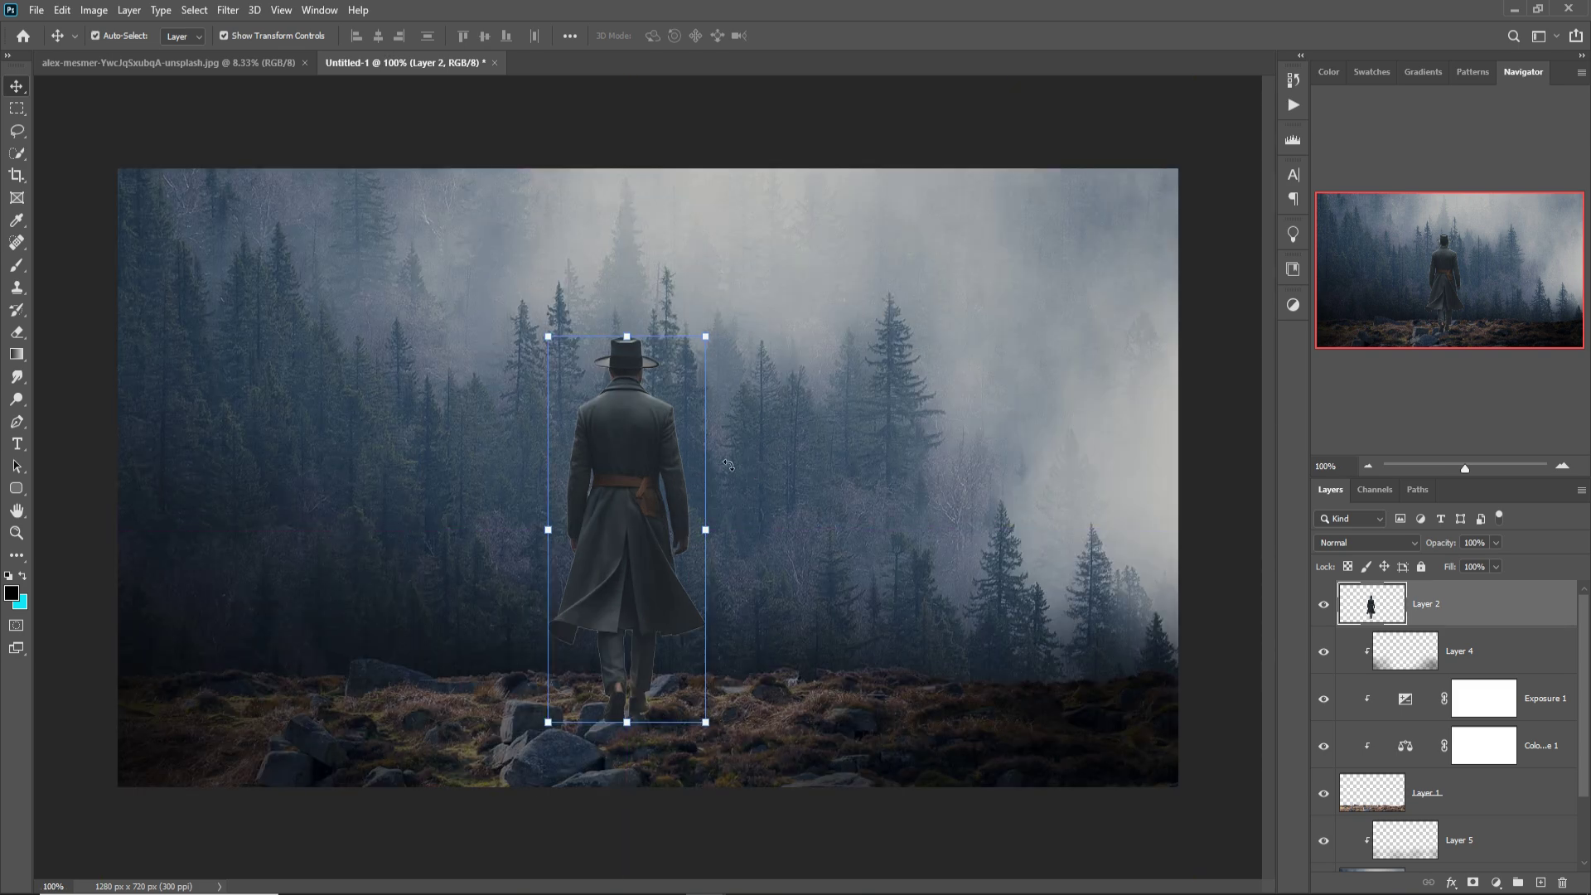
Step: Duplicate the man's layer as 'Layer 2 copy', hide the copy, and reselect Layer 2
right_click(1458, 604)
click(1307, 258)
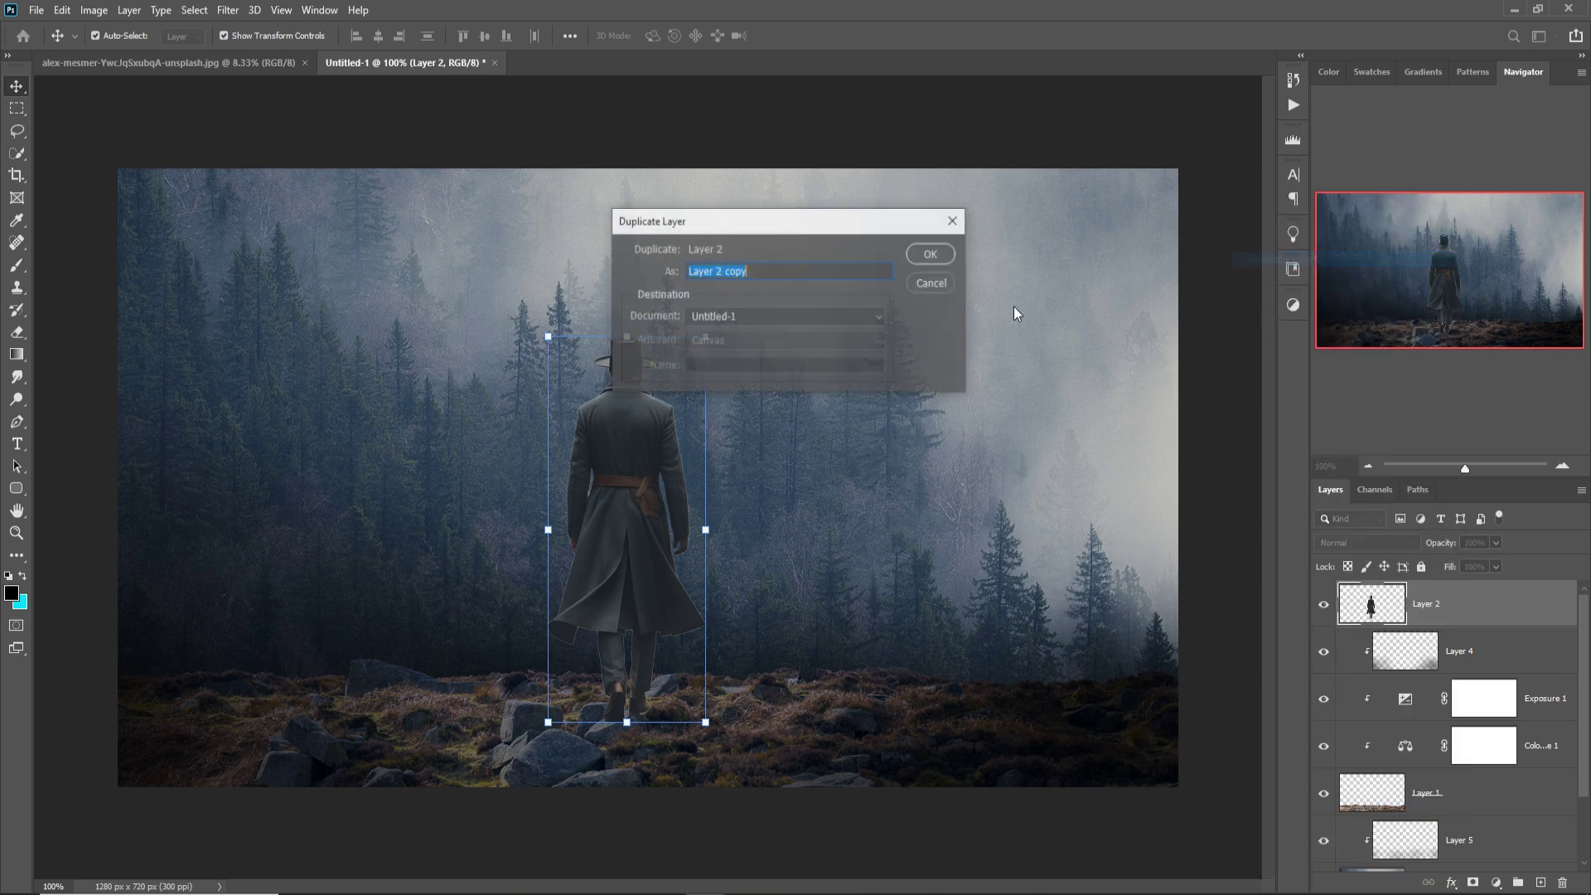
click(934, 255)
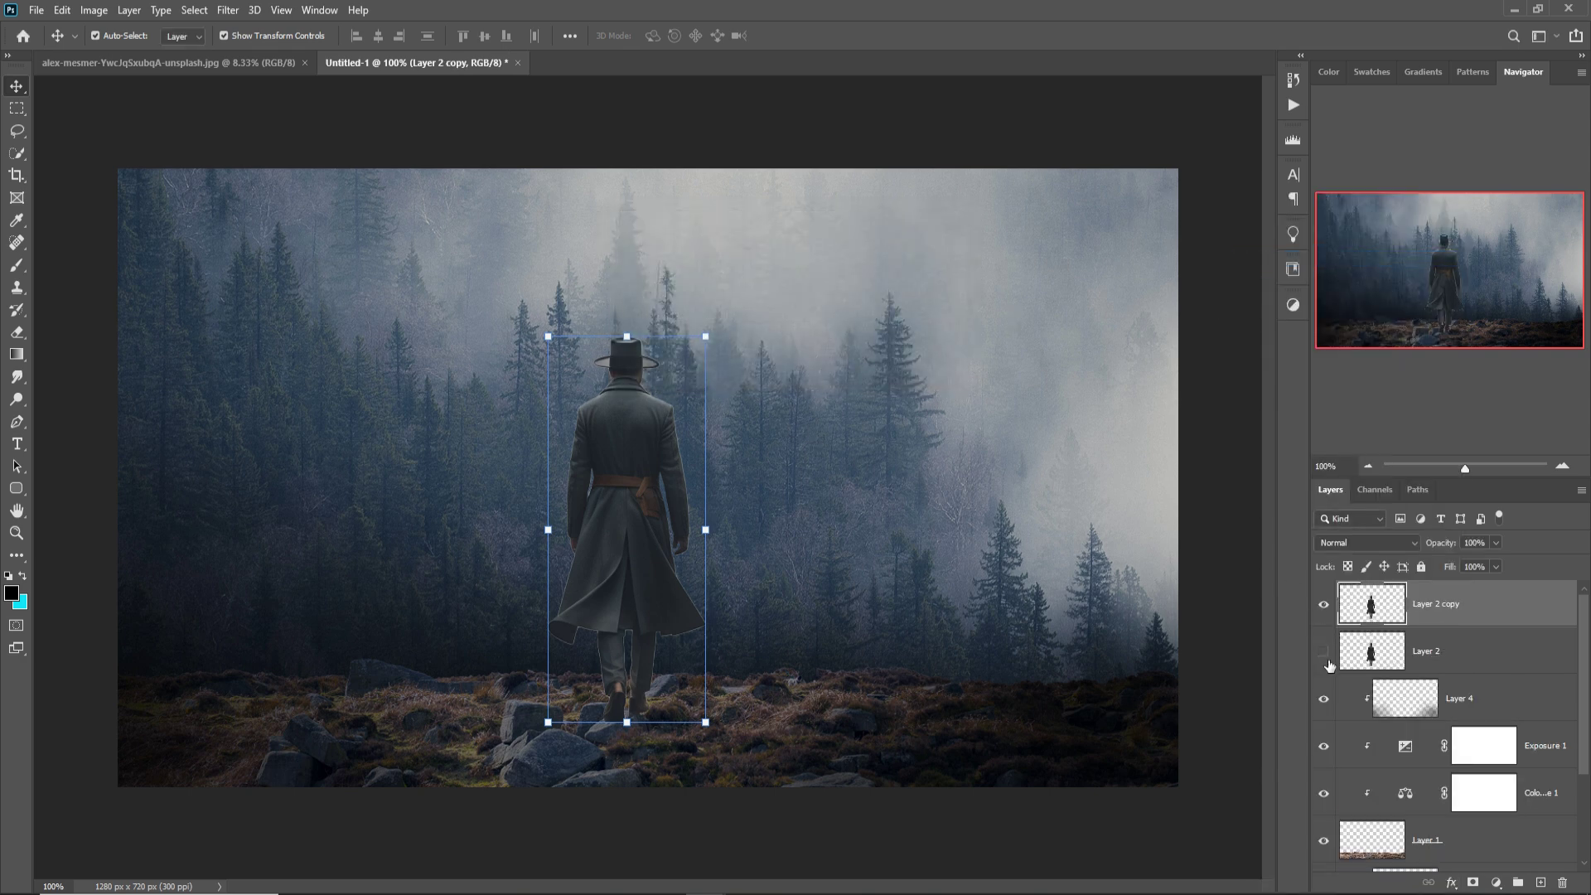
click(1324, 604)
click(1347, 646)
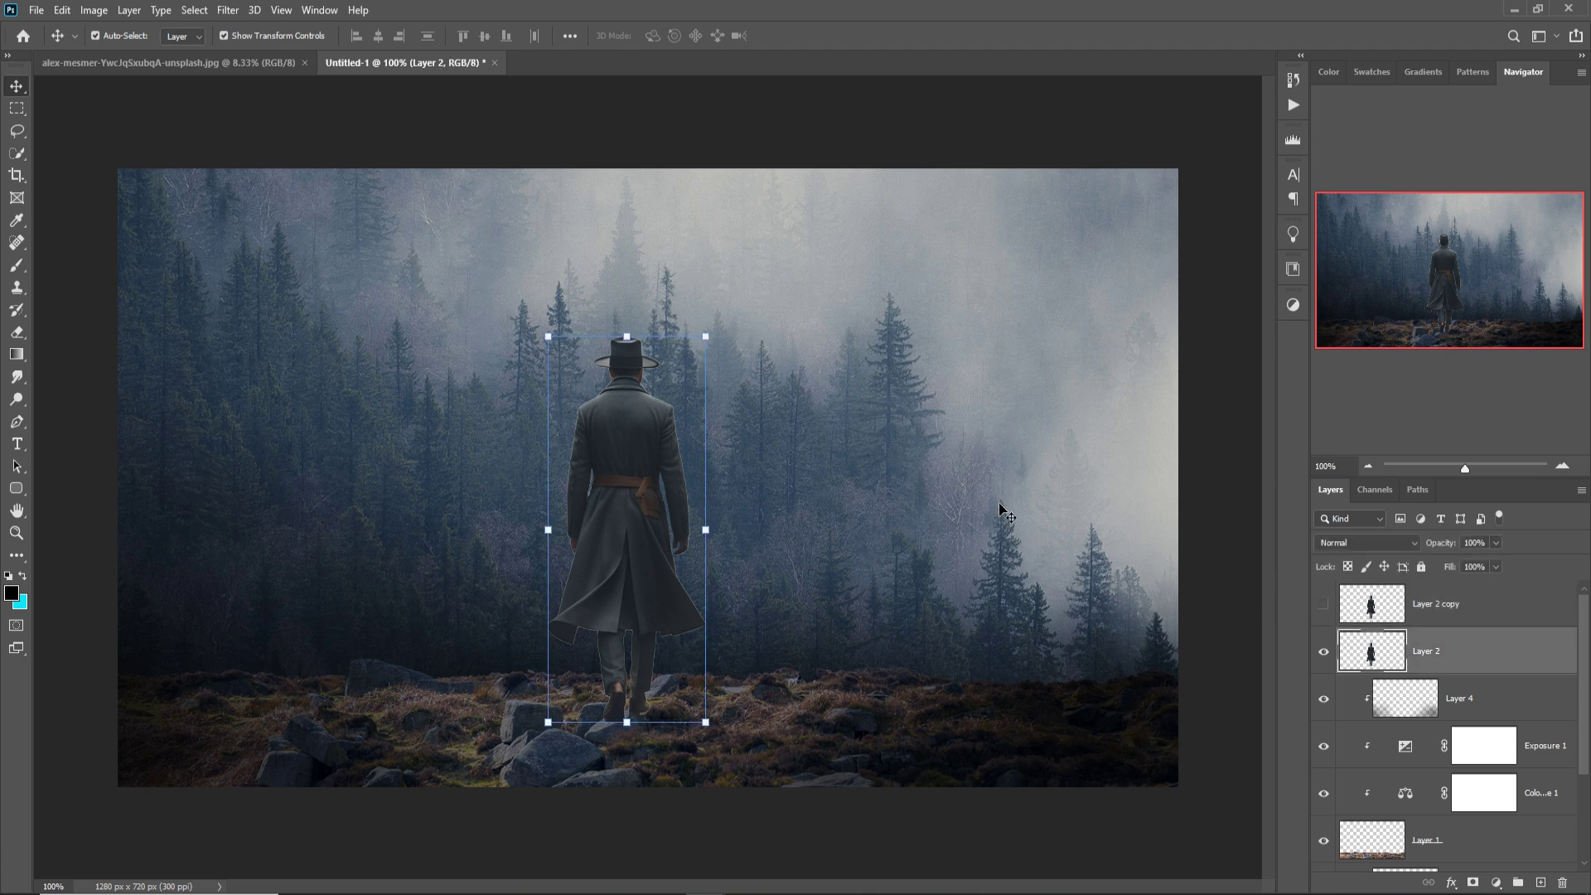
click(229, 15)
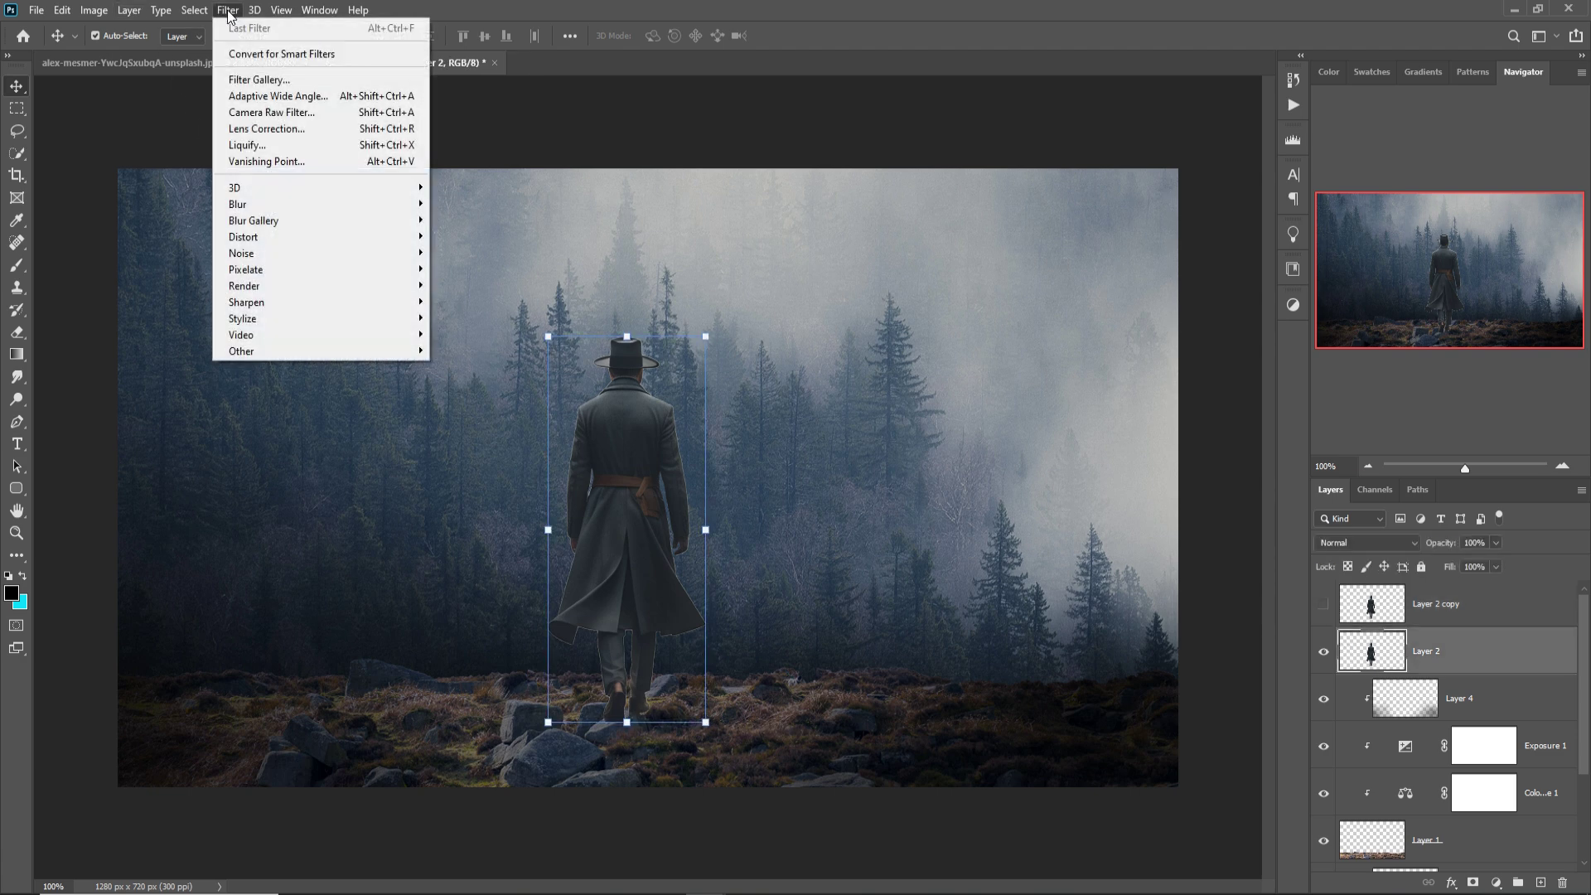
Step: In Liquify, use an enlarged Forward Warp brush to pull the man's coat rightward
click(272, 147)
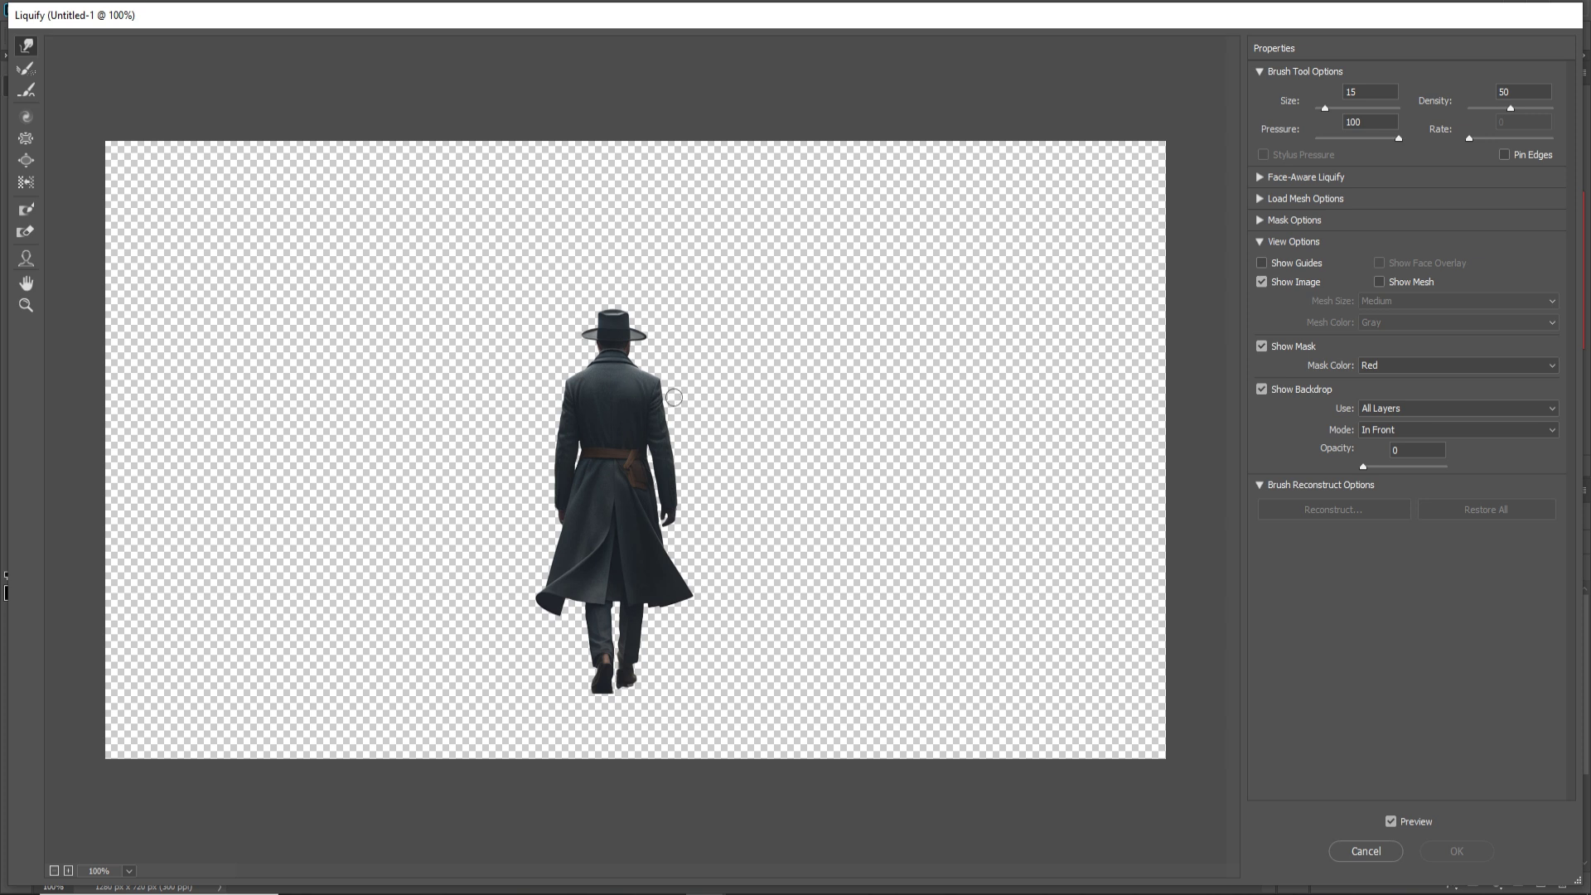
key(bracketright)
key(bracketright)
key(bracketright)
key(bracketright)
key(bracketright)
key(bracketright)
key(bracketright)
key(bracketright)
key(bracketright)
mouse_move(668, 376)
mouse_down()
mouse_move(684, 344)
mouse_move(675, 266)
mouse_move(747, 278)
mouse_move(764, 382)
mouse_move(829, 395)
mouse_move(729, 444)
mouse_move(941, 345)
mouse_move(764, 445)
mouse_move(847, 416)
mouse_move(853, 312)
mouse_move(799, 366)
mouse_move(881, 374)
mouse_move(733, 509)
mouse_move(810, 525)
mouse_move(754, 518)
mouse_move(992, 407)
mouse_move(977, 319)
mouse_move(887, 356)
mouse_move(931, 336)
mouse_up()
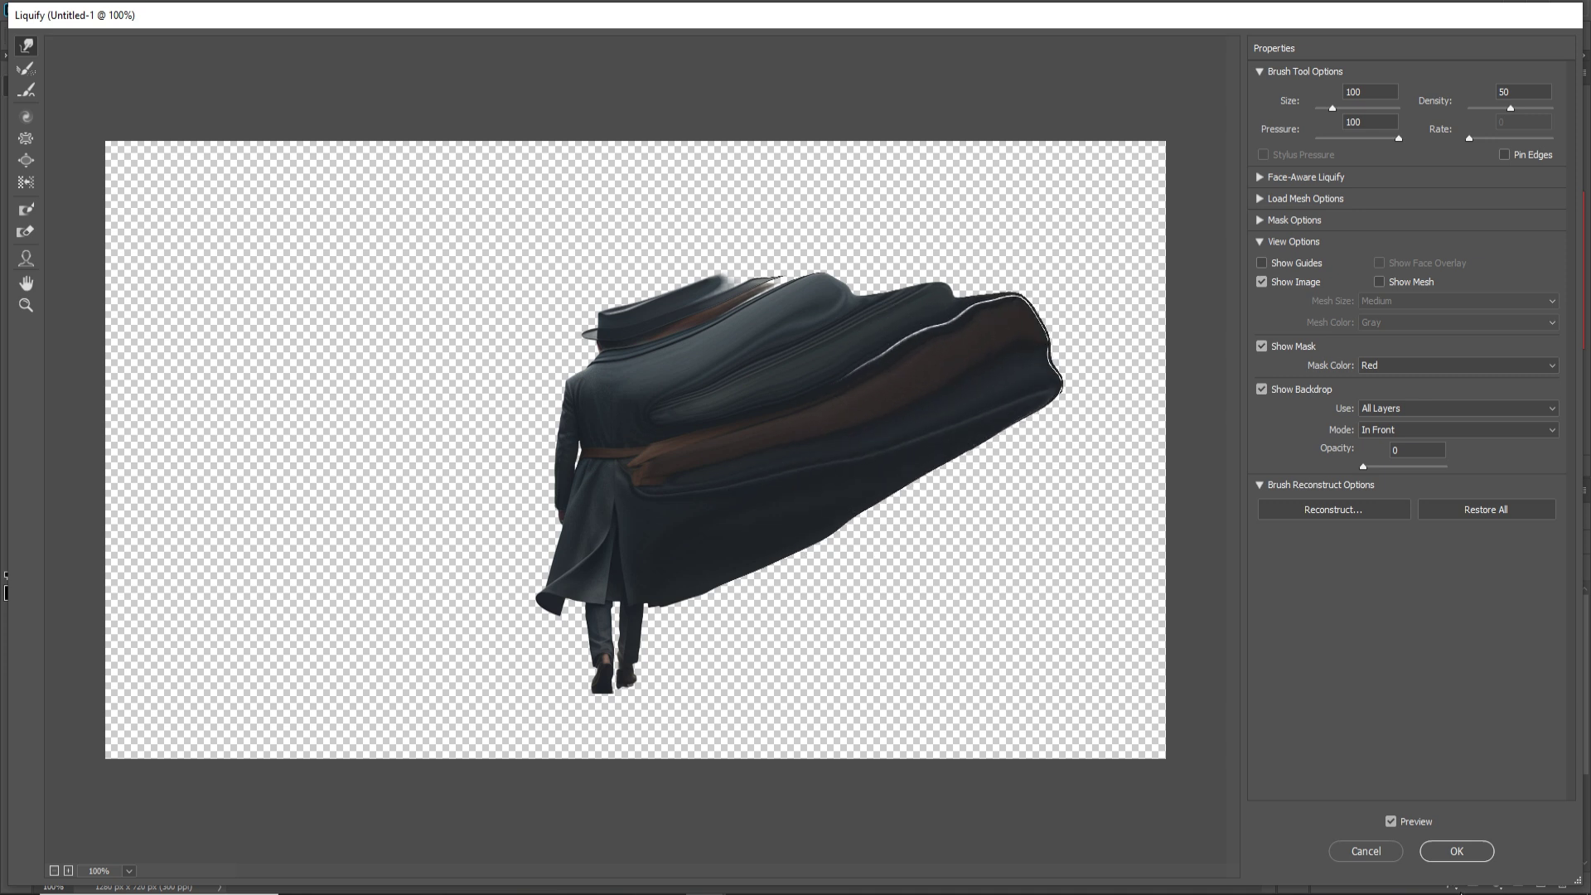
Step: Commit the coat warp, hide Layer 2 behind an inverted black mask, and show Layer 2 copy
click(1456, 850)
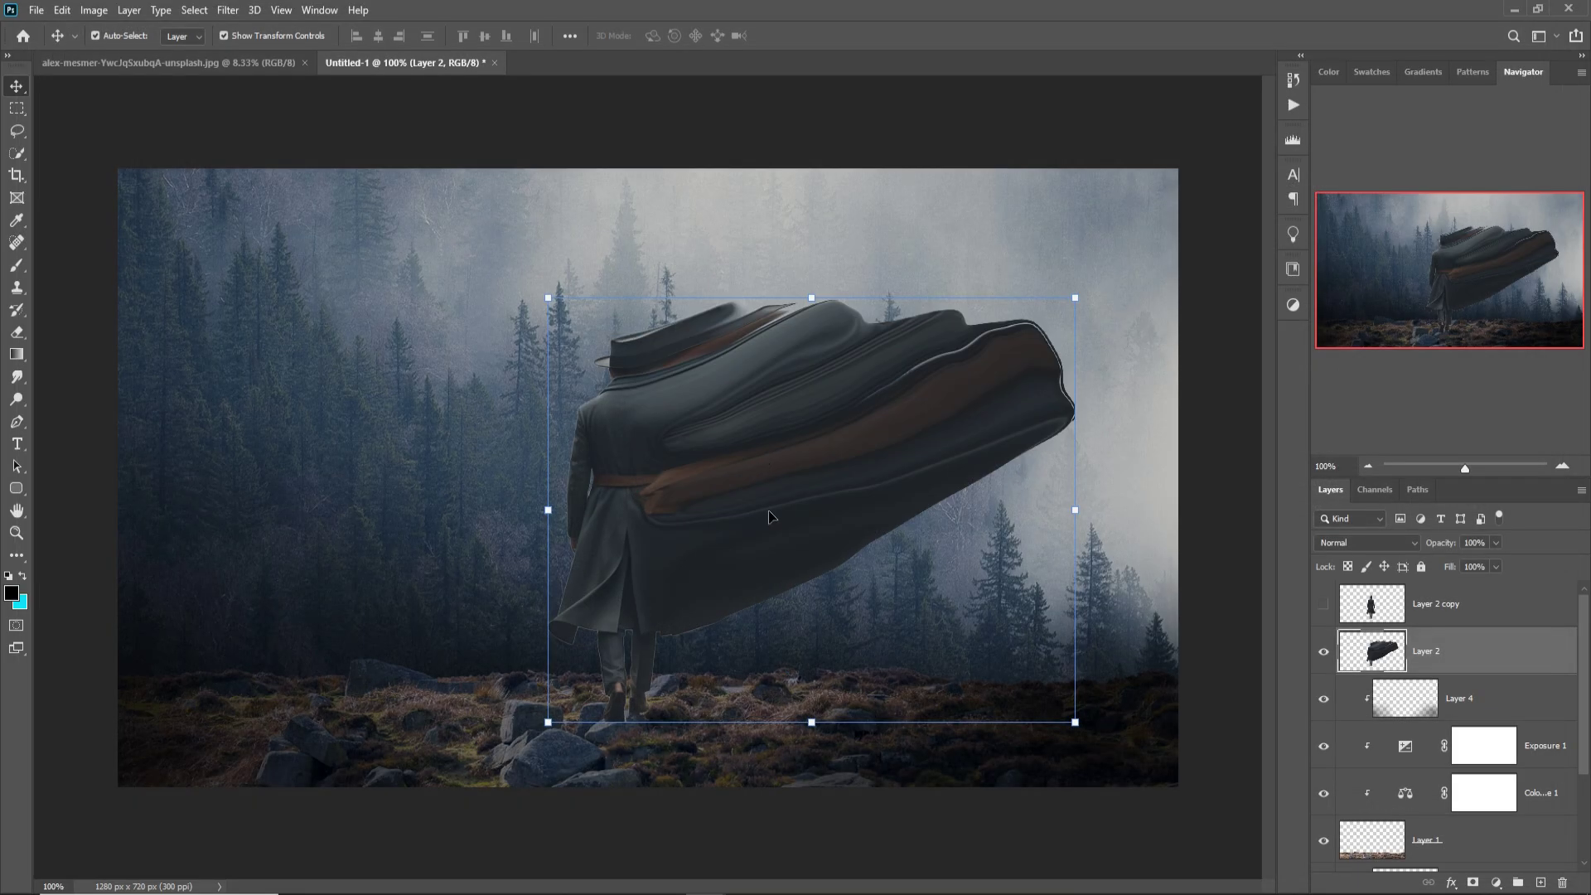
click(1473, 883)
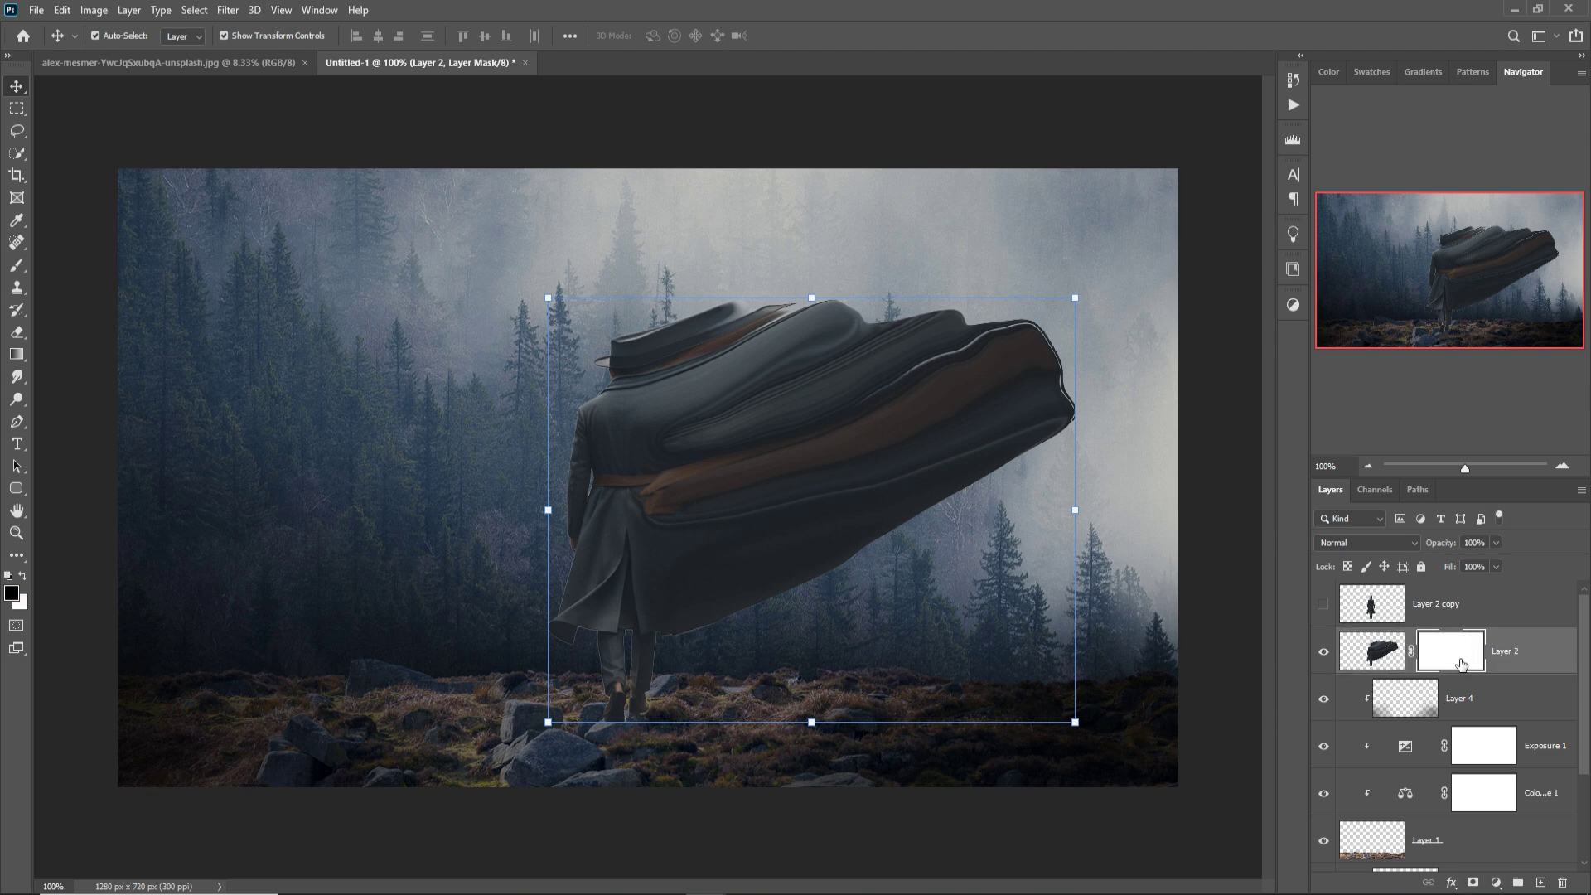
key(ctrl+i)
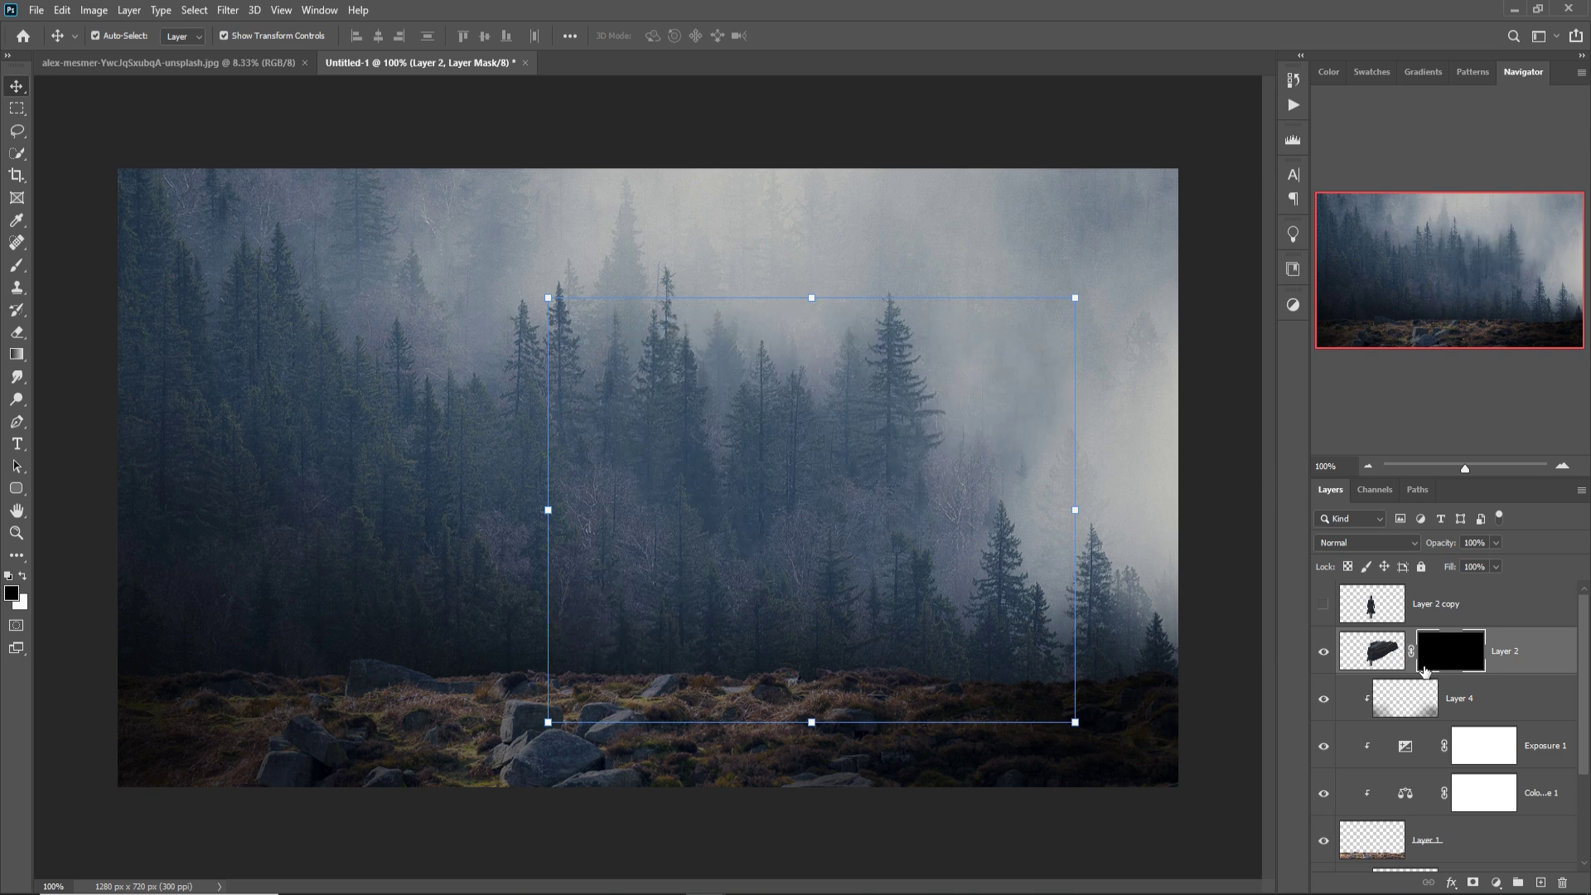
click(1325, 605)
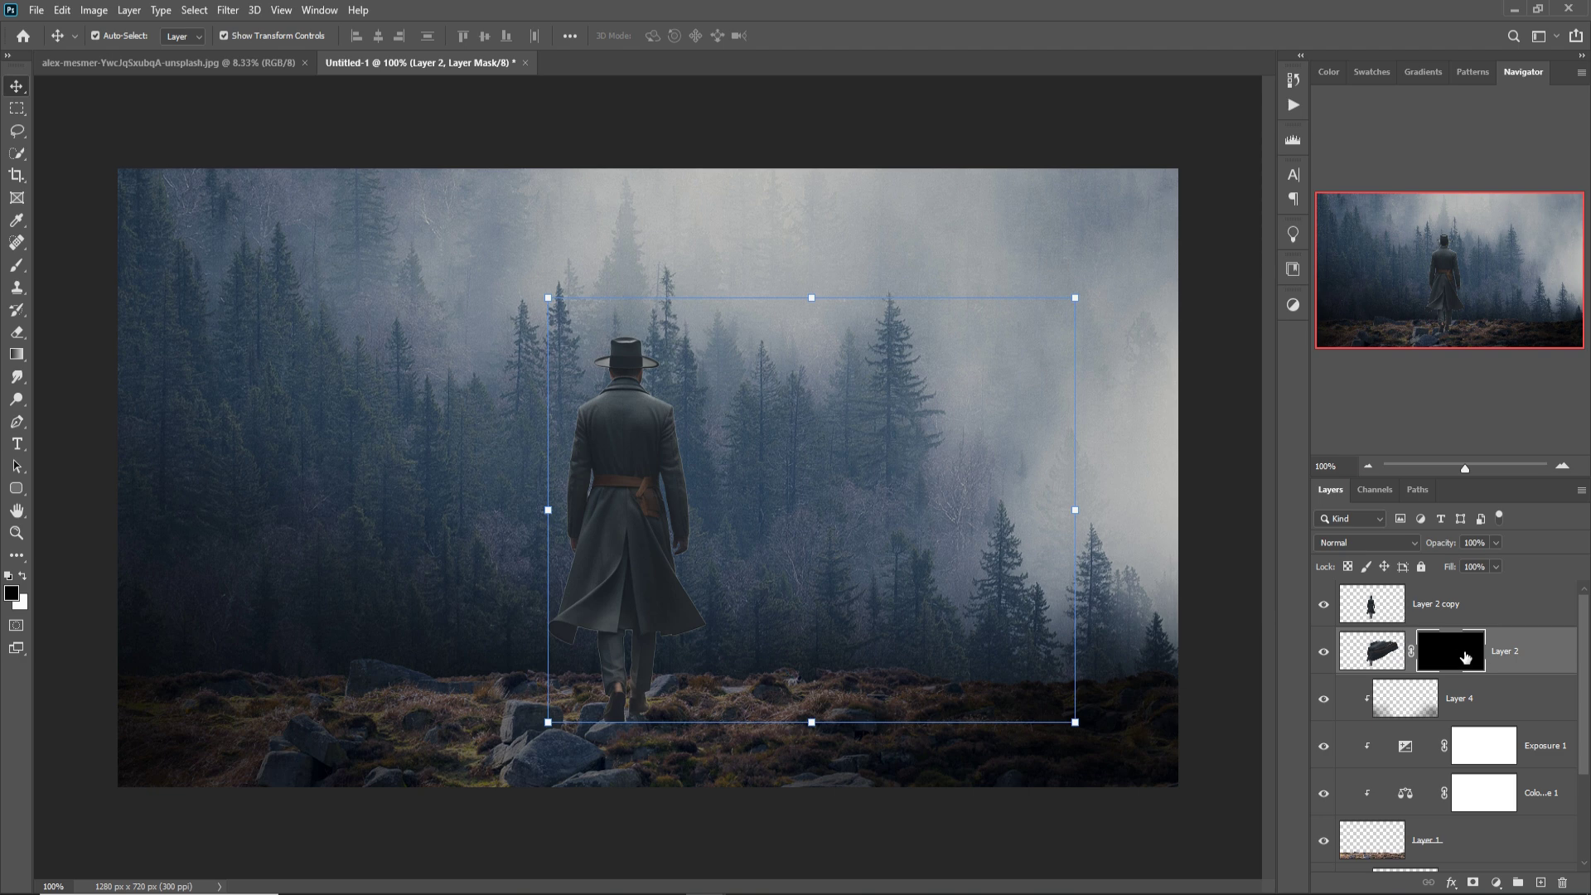
Step: Set up a smaller bat1 brush from batshalloween, painting white at 100% opacity
click(18, 266)
click(121, 39)
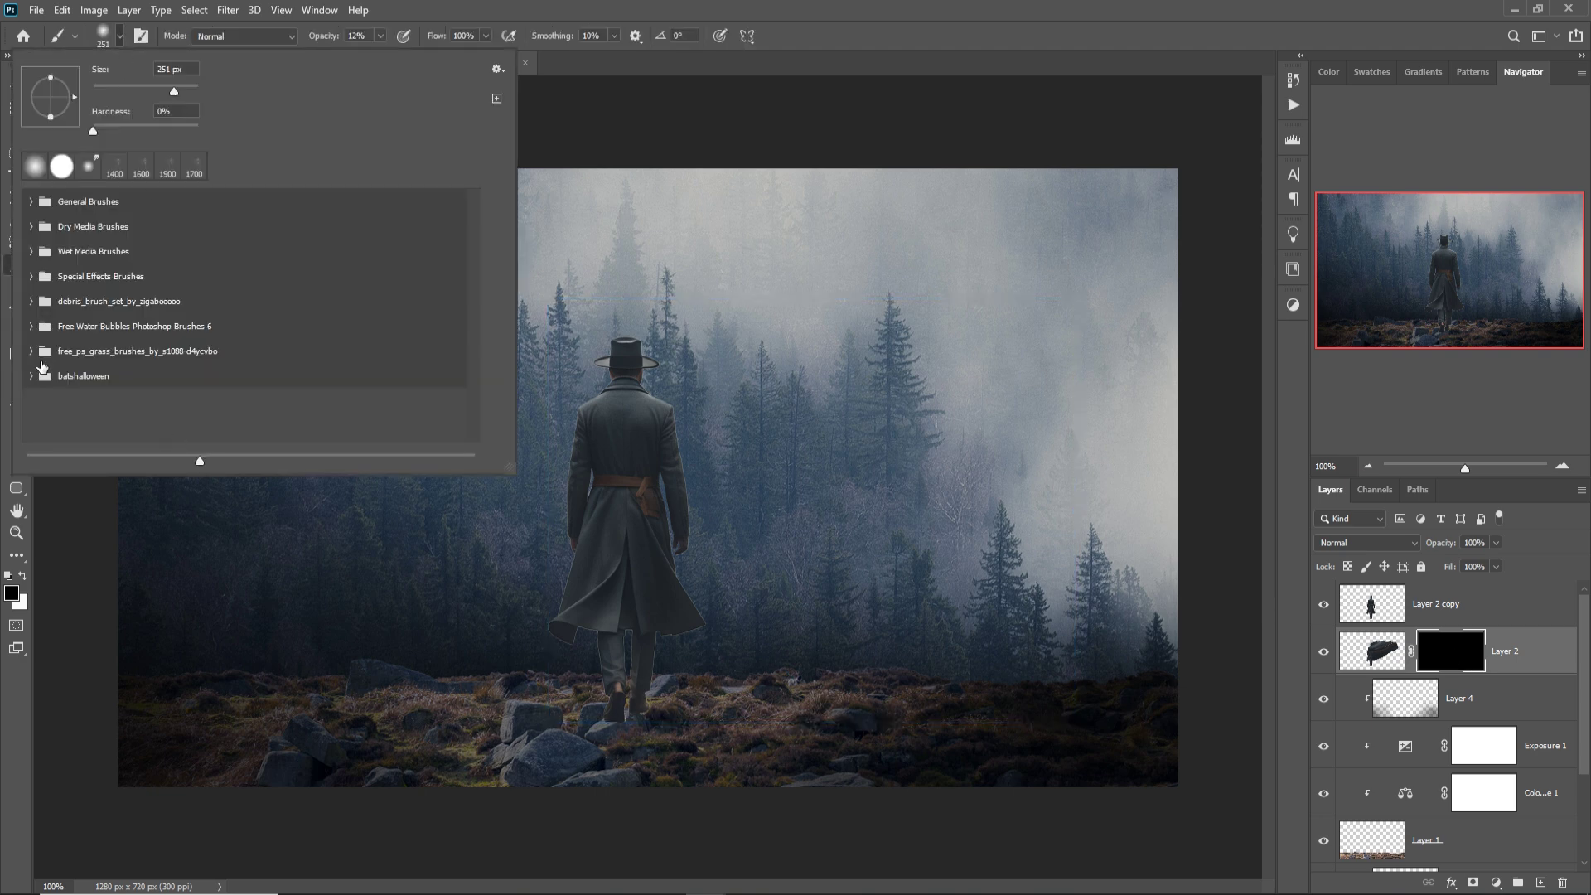
click(38, 376)
click(201, 366)
click(903, 8)
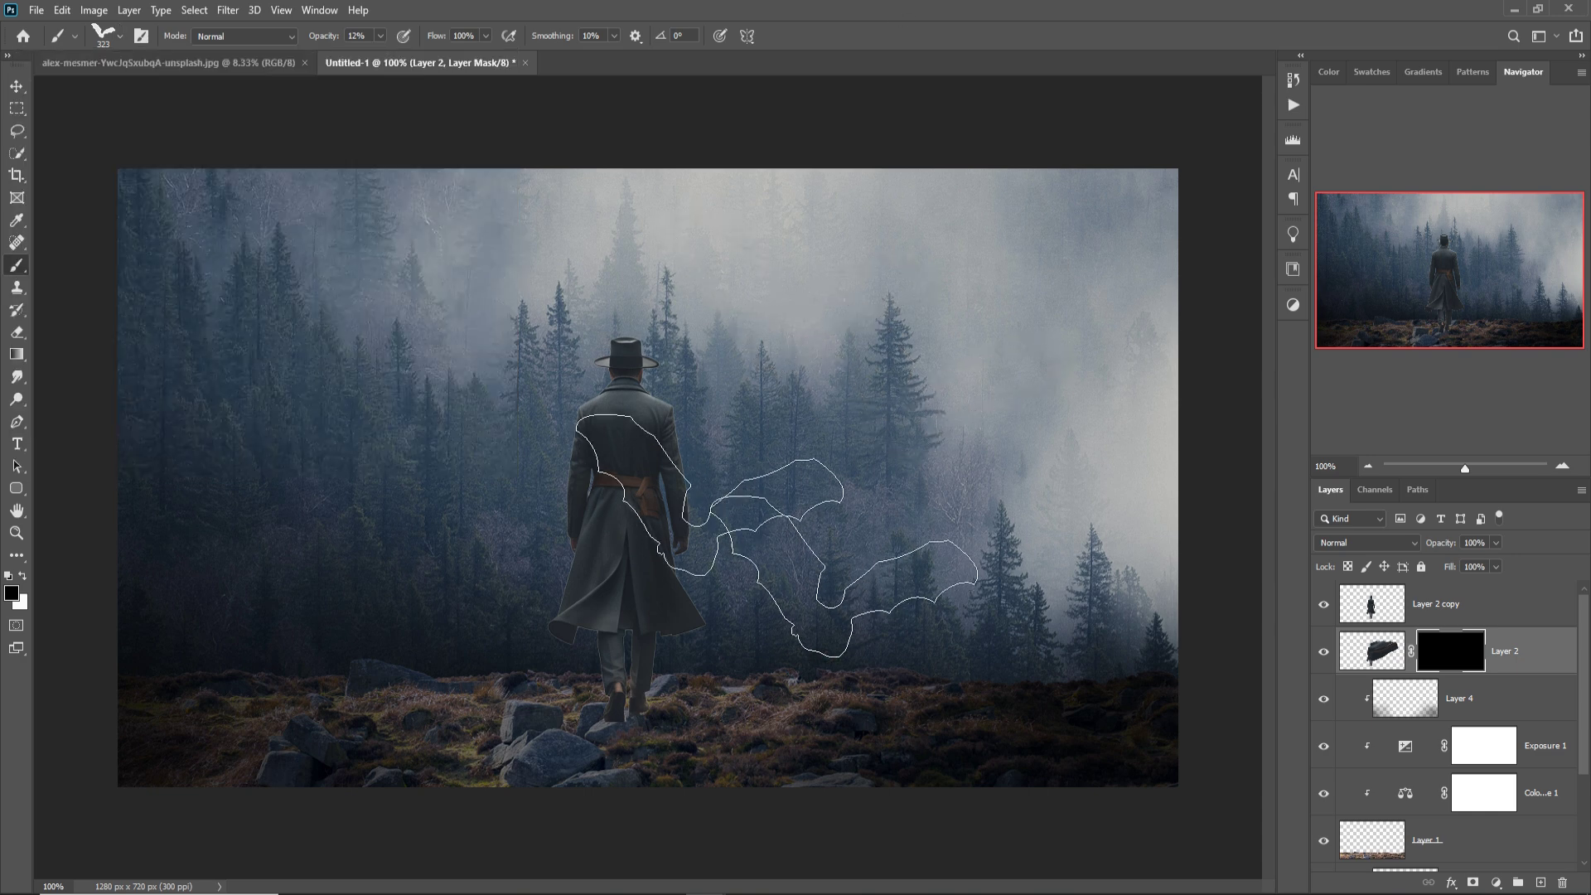
key(bracketleft)
key(bracketleft)
key(bracketleft)
key(bracketleft)
key(bracketleft)
key(bracketleft)
key(bracketleft)
key(bracketleft)
key(bracketleft)
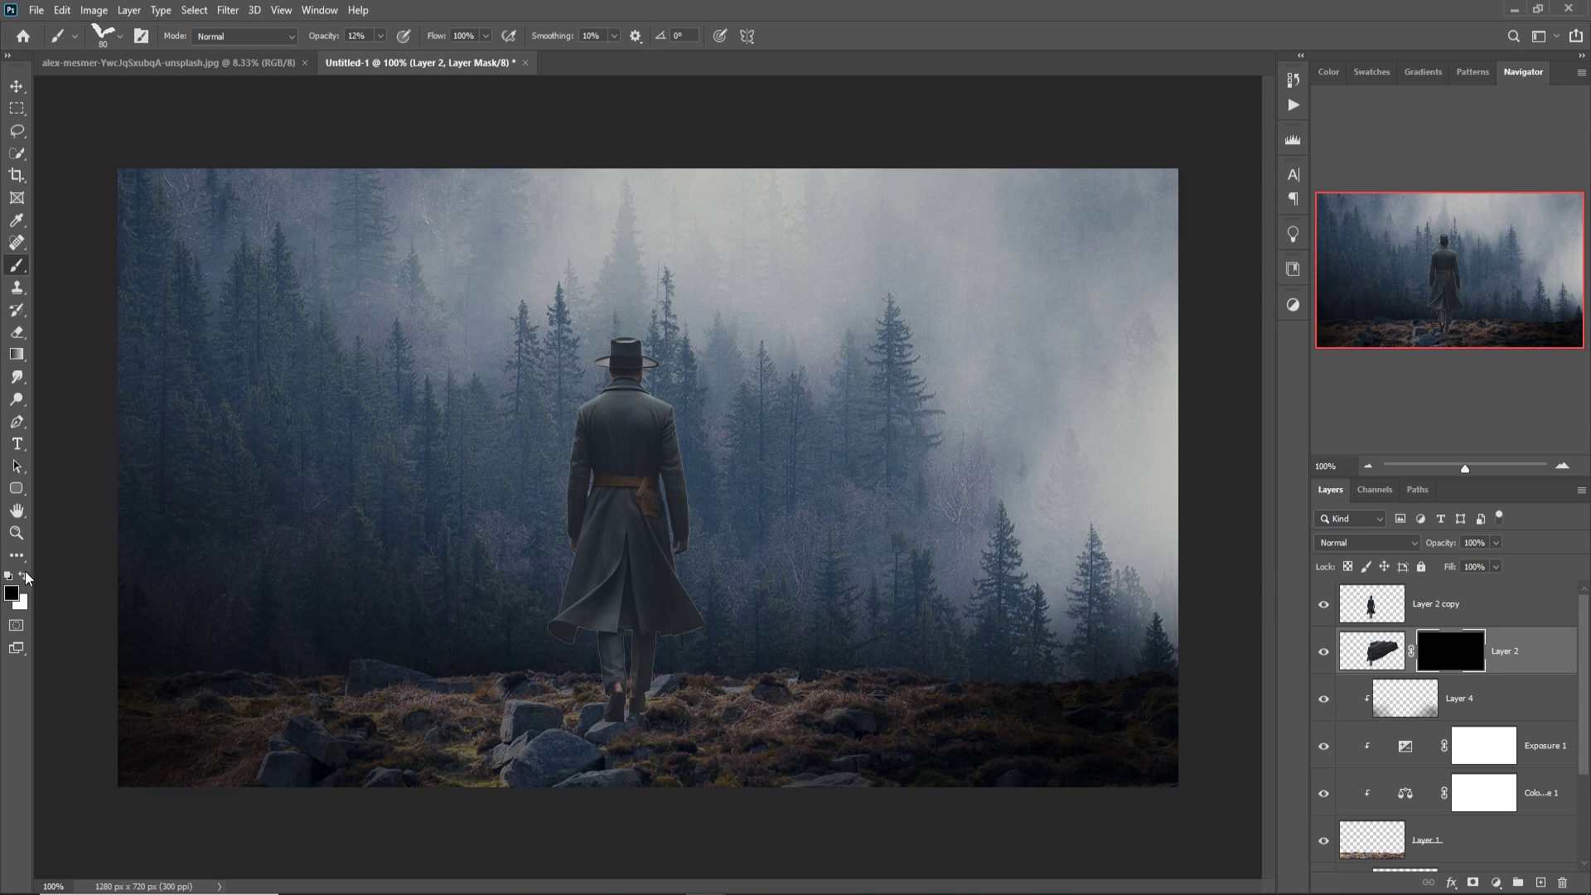
click(26, 576)
click(378, 35)
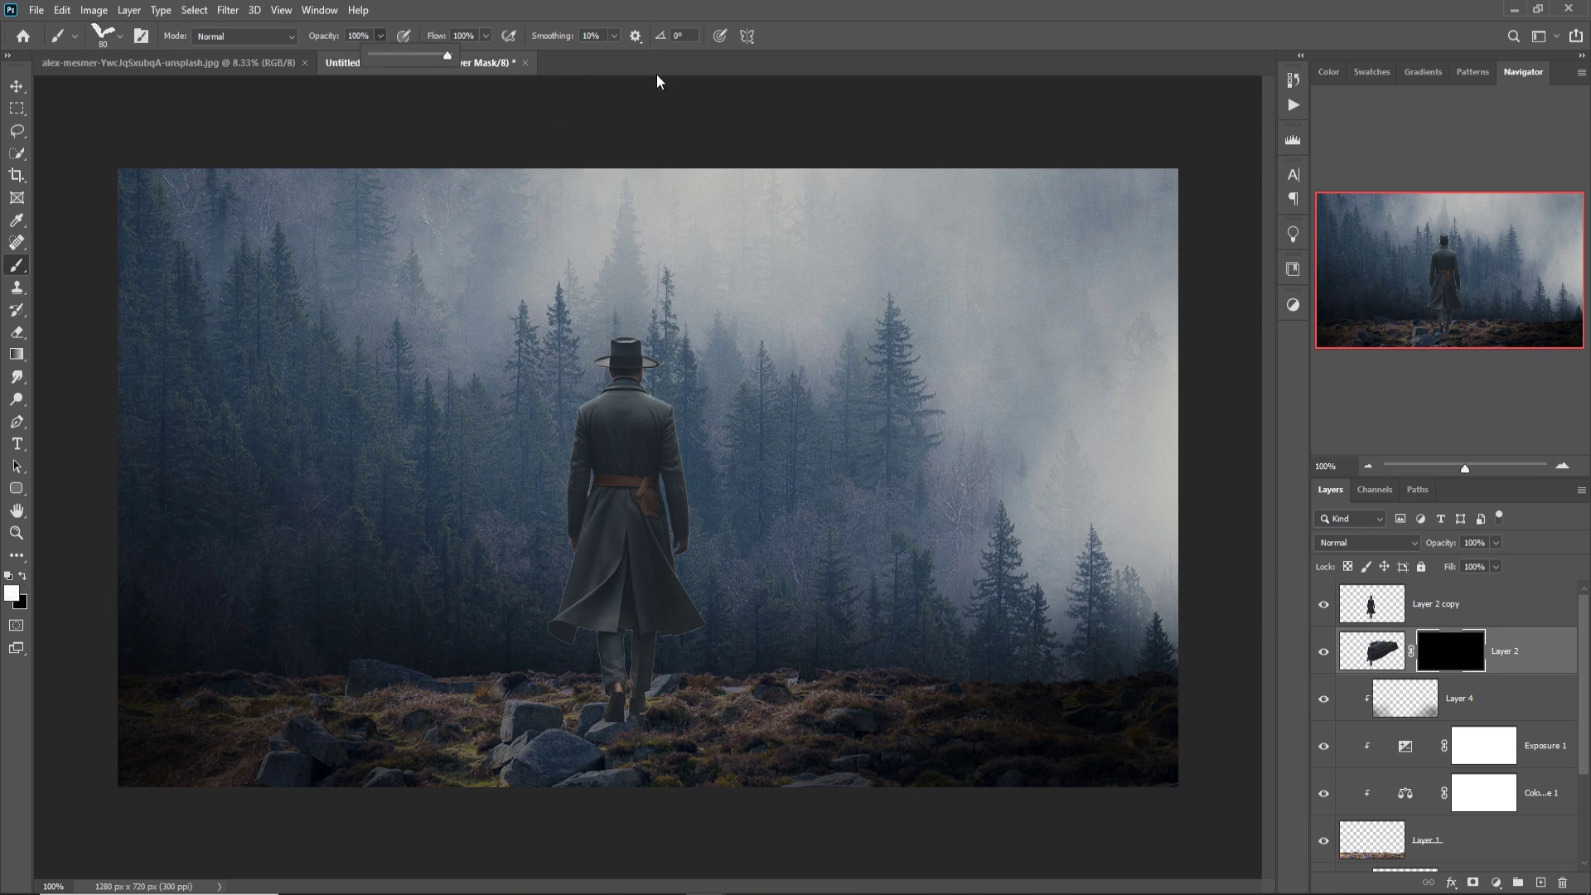
click(703, 9)
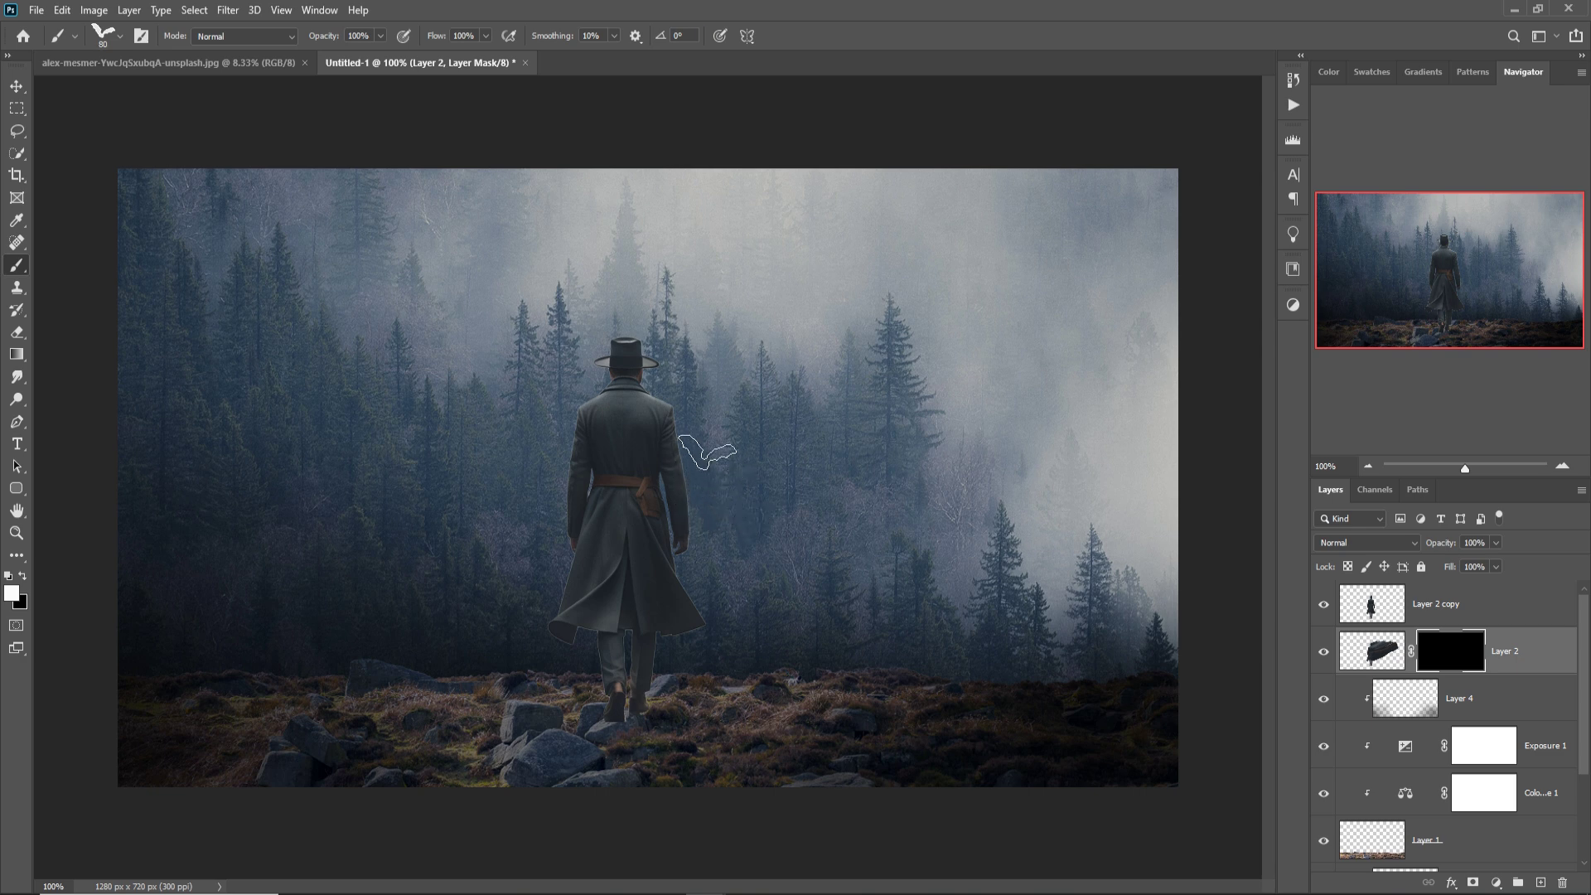
Step: Stamp a first cluster of rotated bats beside the coat on Layer 2's mask
drag(708, 452, 699, 427)
right_click(715, 466)
click(720, 463)
right_click(771, 439)
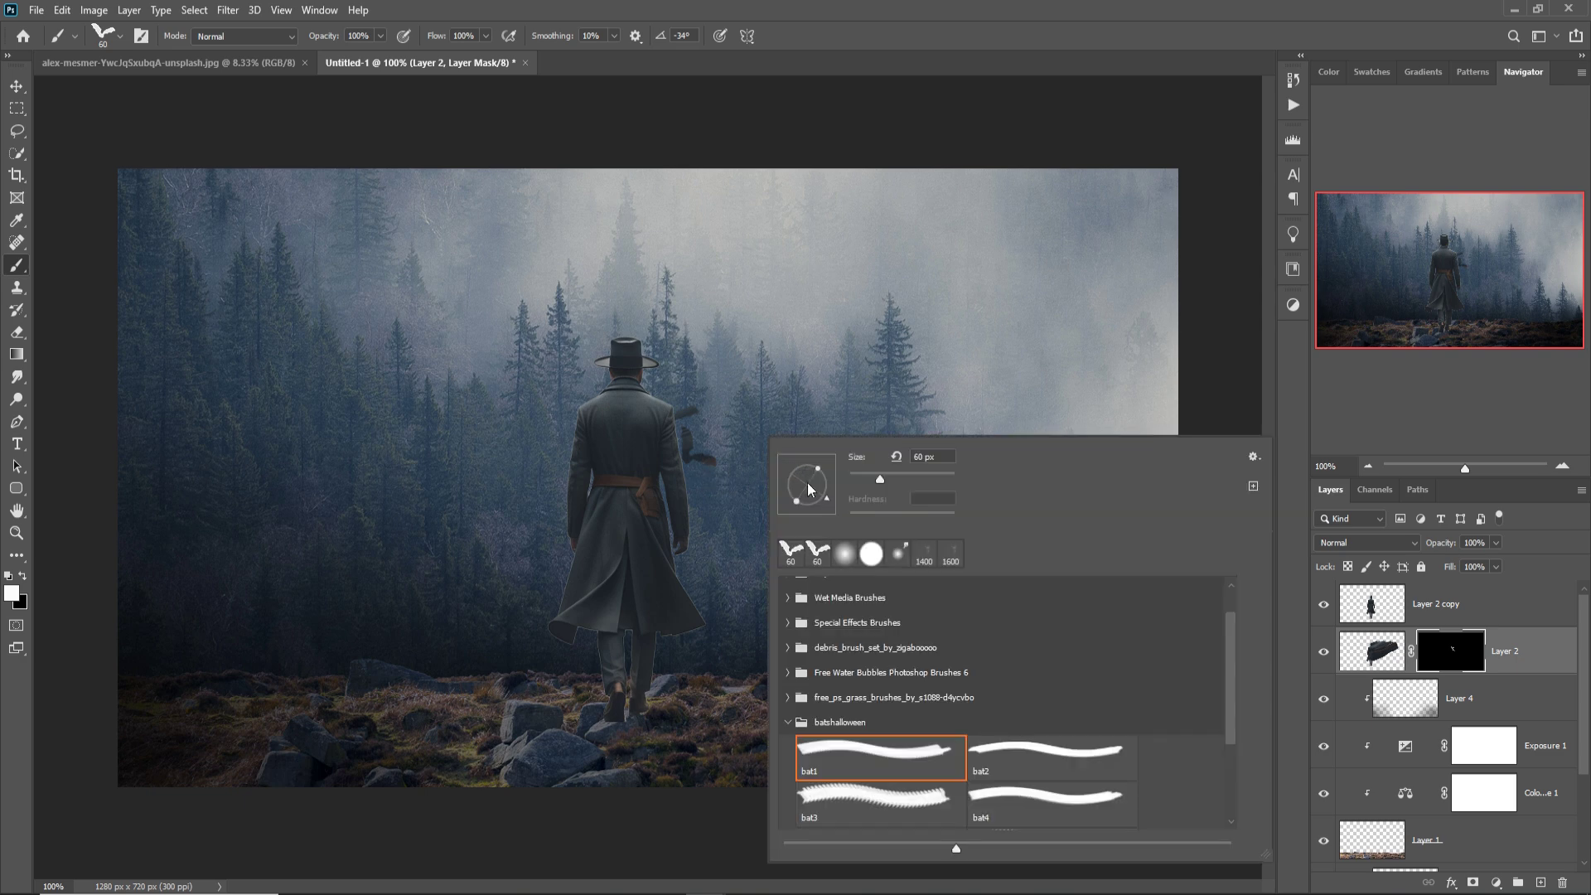
mouse_move(820, 493)
mouse_down()
mouse_move(858, 499)
mouse_move(808, 523)
mouse_move(865, 507)
mouse_up()
key(Return)
right_click(805, 450)
key(Return)
click(738, 418)
right_click(761, 467)
key(Return)
click(722, 508)
right_click(802, 468)
key(Return)
Step: Add larger bats near the coat hem, below the flock, and higher up
click(746, 471)
right_click(851, 467)
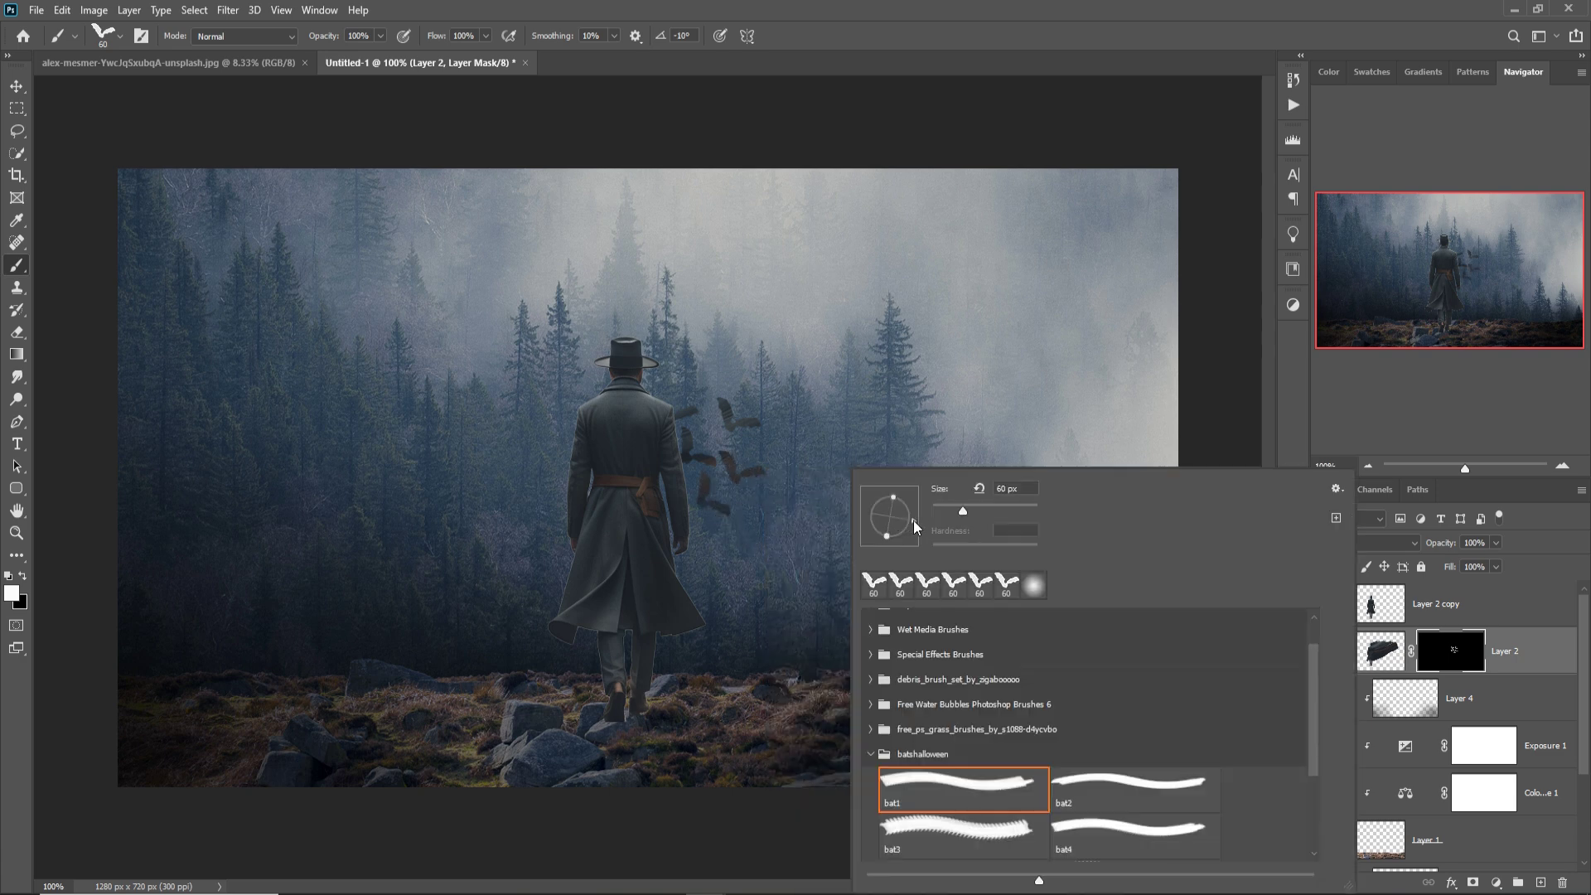
key(Return)
key(bracketright)
key(bracketright)
key(bracketright)
click(703, 556)
right_click(791, 545)
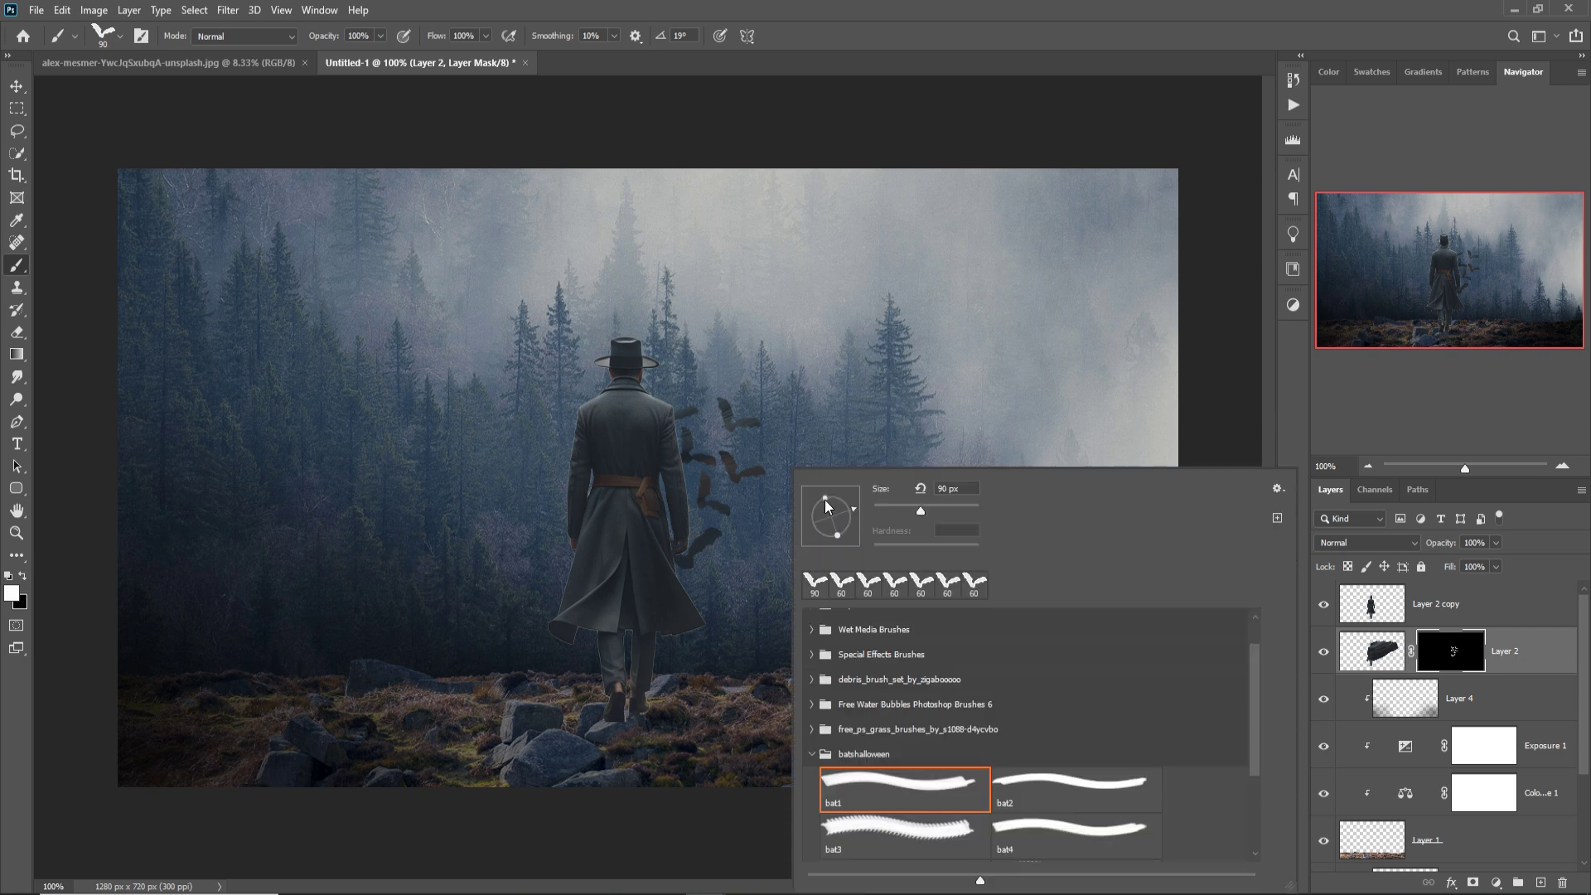
key(Return)
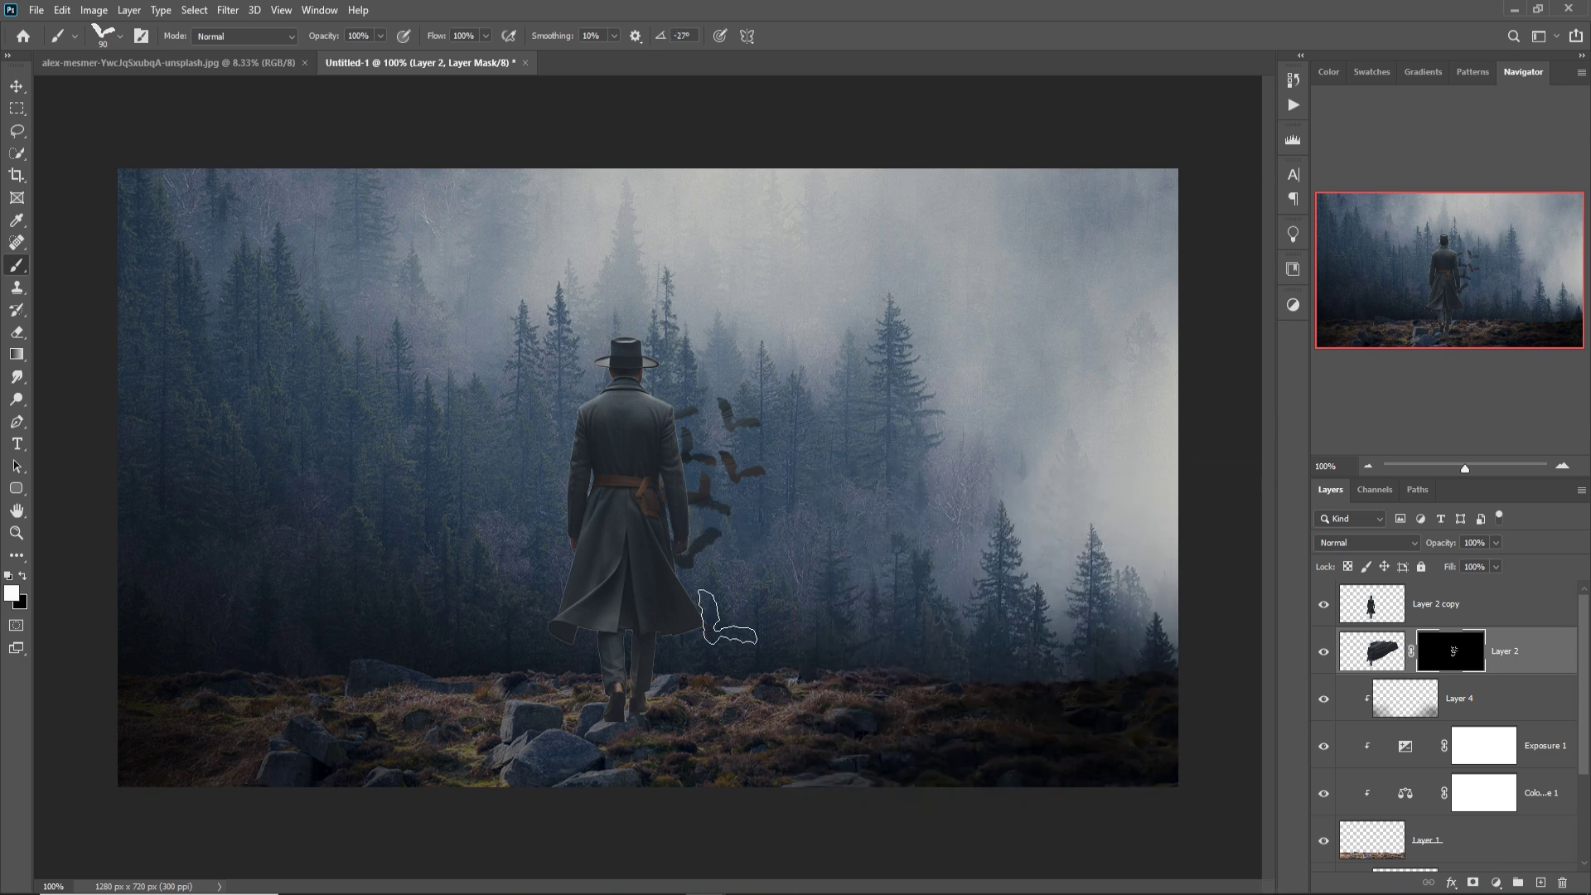
click(716, 601)
right_click(796, 467)
drag(840, 495, 833, 484)
key(Return)
click(786, 442)
right_click(866, 432)
Step: Switch to a different, smaller bat brush and fill out the flock toward the upper right
click(975, 749)
key(Return)
key(bracketleft)
key(bracketleft)
key(bracketleft)
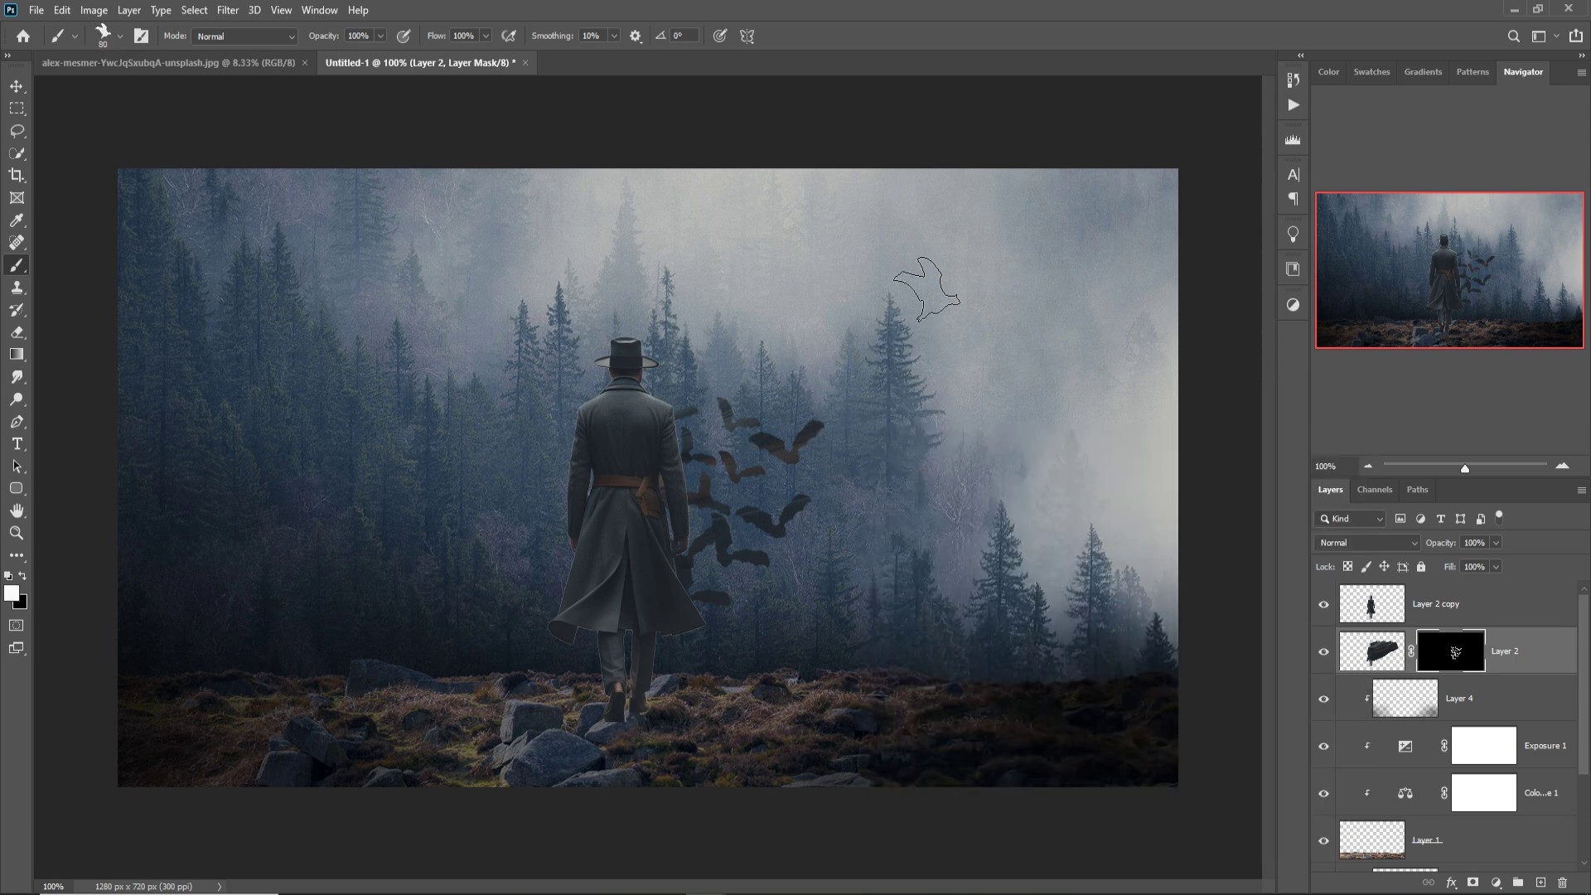
click(877, 355)
key(bracketleft)
key(bracketleft)
key(bracketleft)
click(832, 352)
click(769, 392)
click(816, 471)
click(764, 485)
click(718, 569)
click(753, 527)
click(786, 419)
click(786, 484)
key(bracketleft)
Step: Choose the bat7 brush and rotate its tip angle
right_click(898, 445)
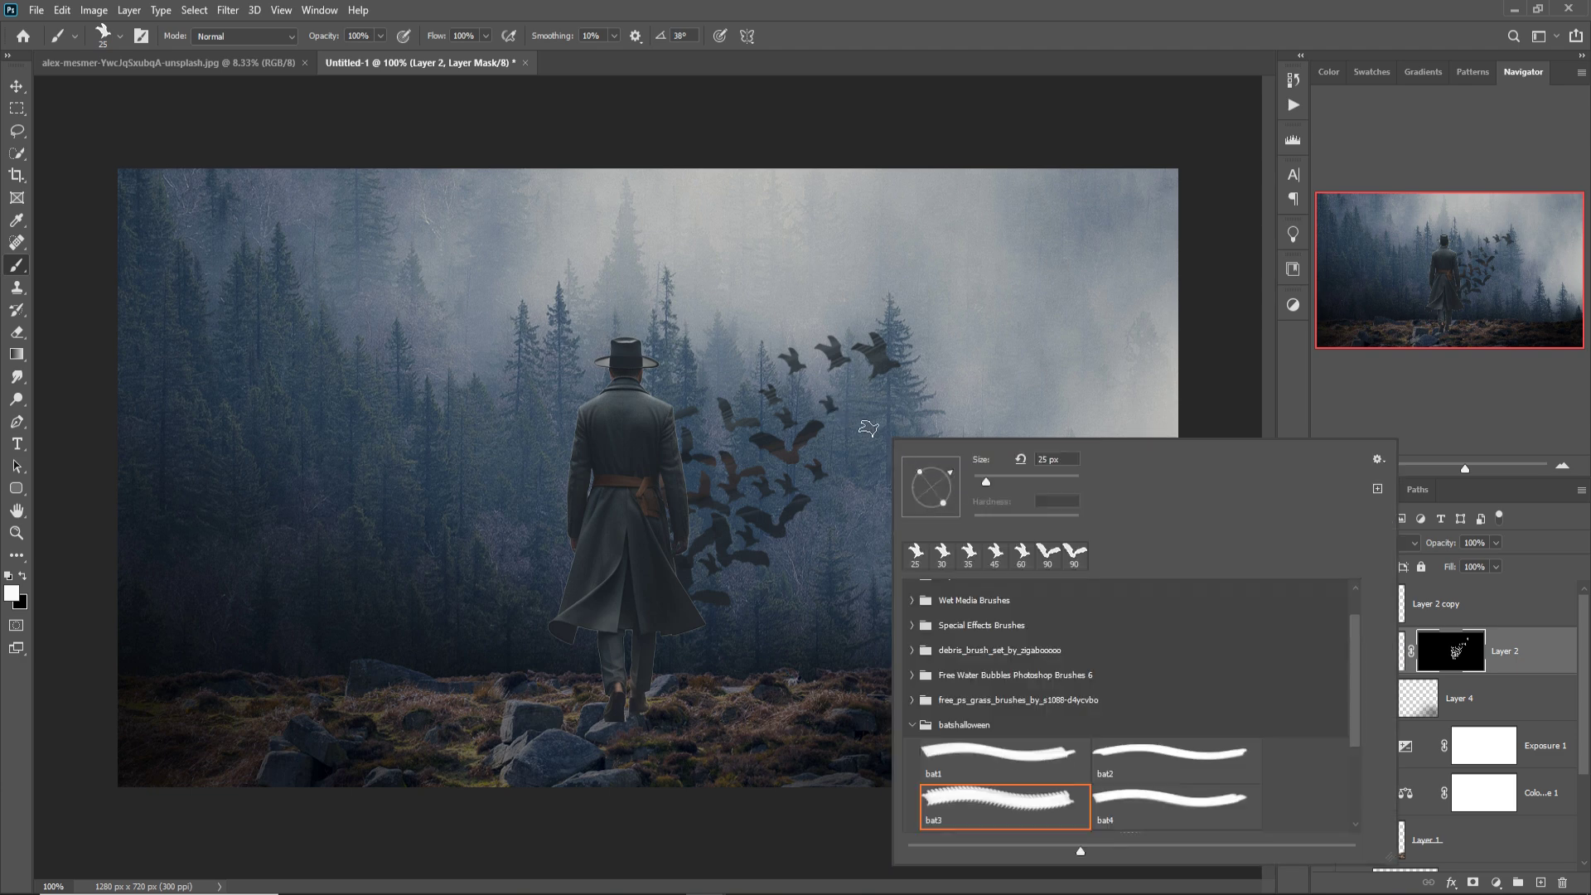
right_click(915, 457)
click(1178, 815)
scroll(1182, 796, down, 1)
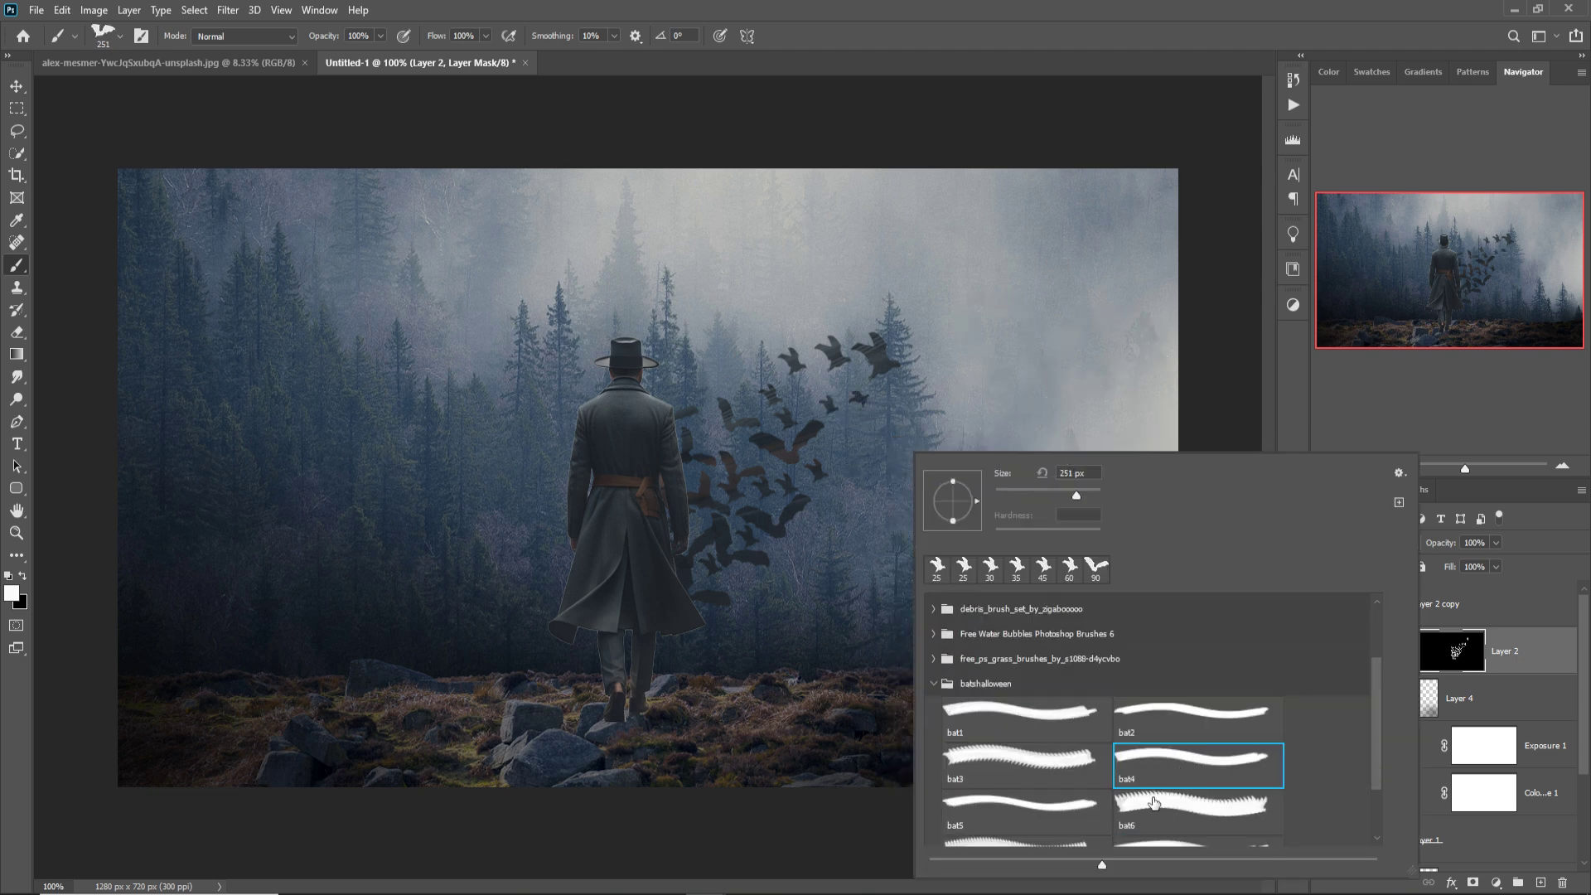
click(1187, 814)
scroll(1029, 805, down, 1)
click(1030, 805)
key(Return)
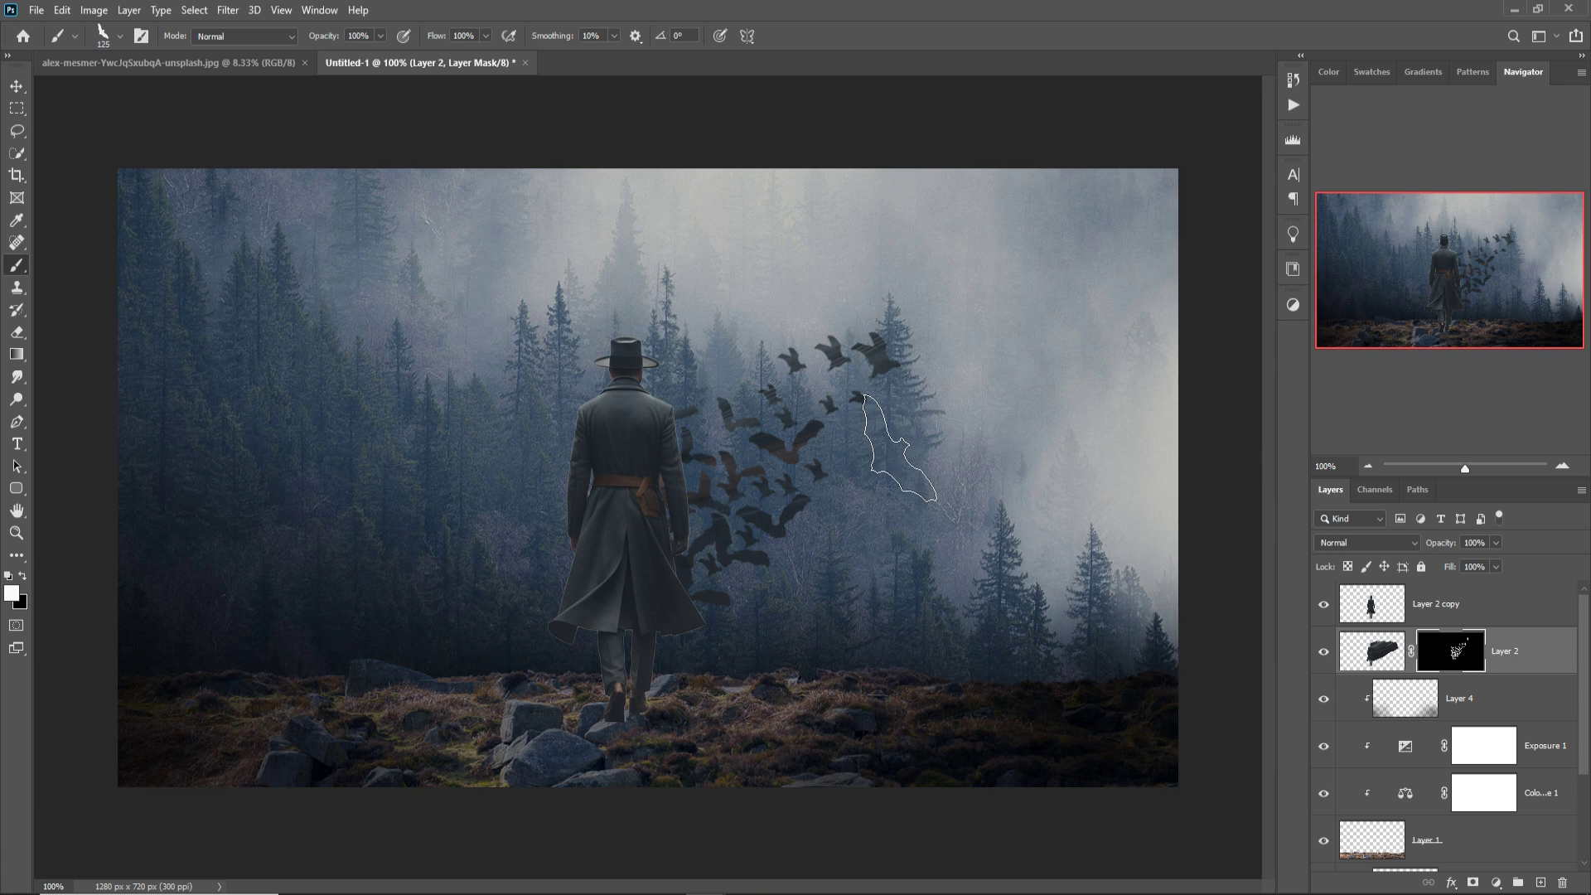
right_click(869, 473)
drag(913, 486, 940, 501)
key(Return)
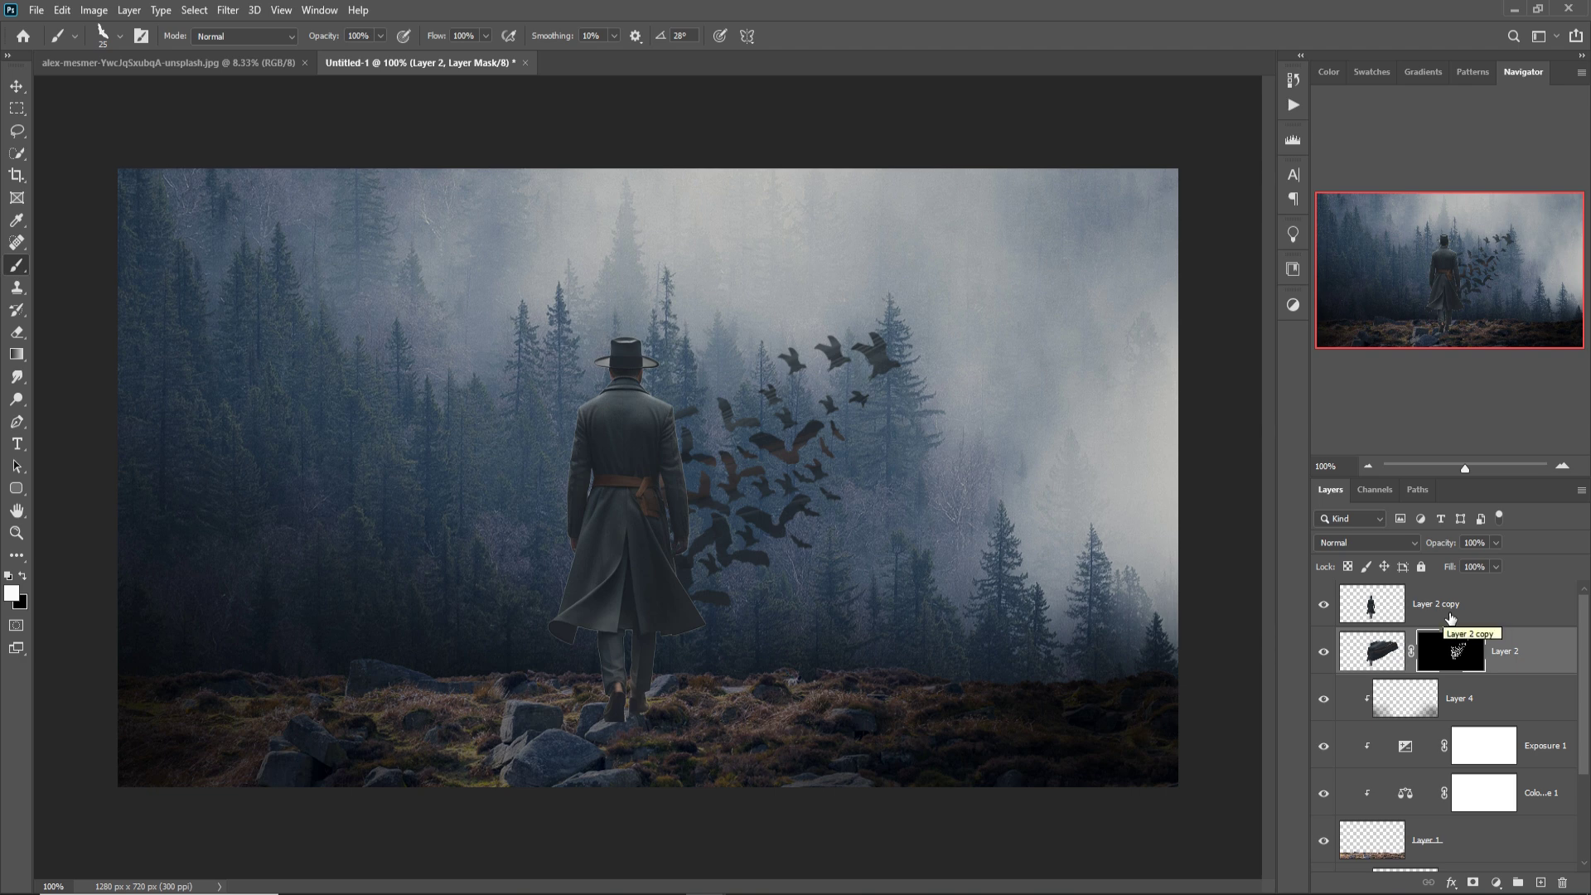
Step: Mask Layer 2 copy and paint black bat shapes along the coat's edge
click(1452, 613)
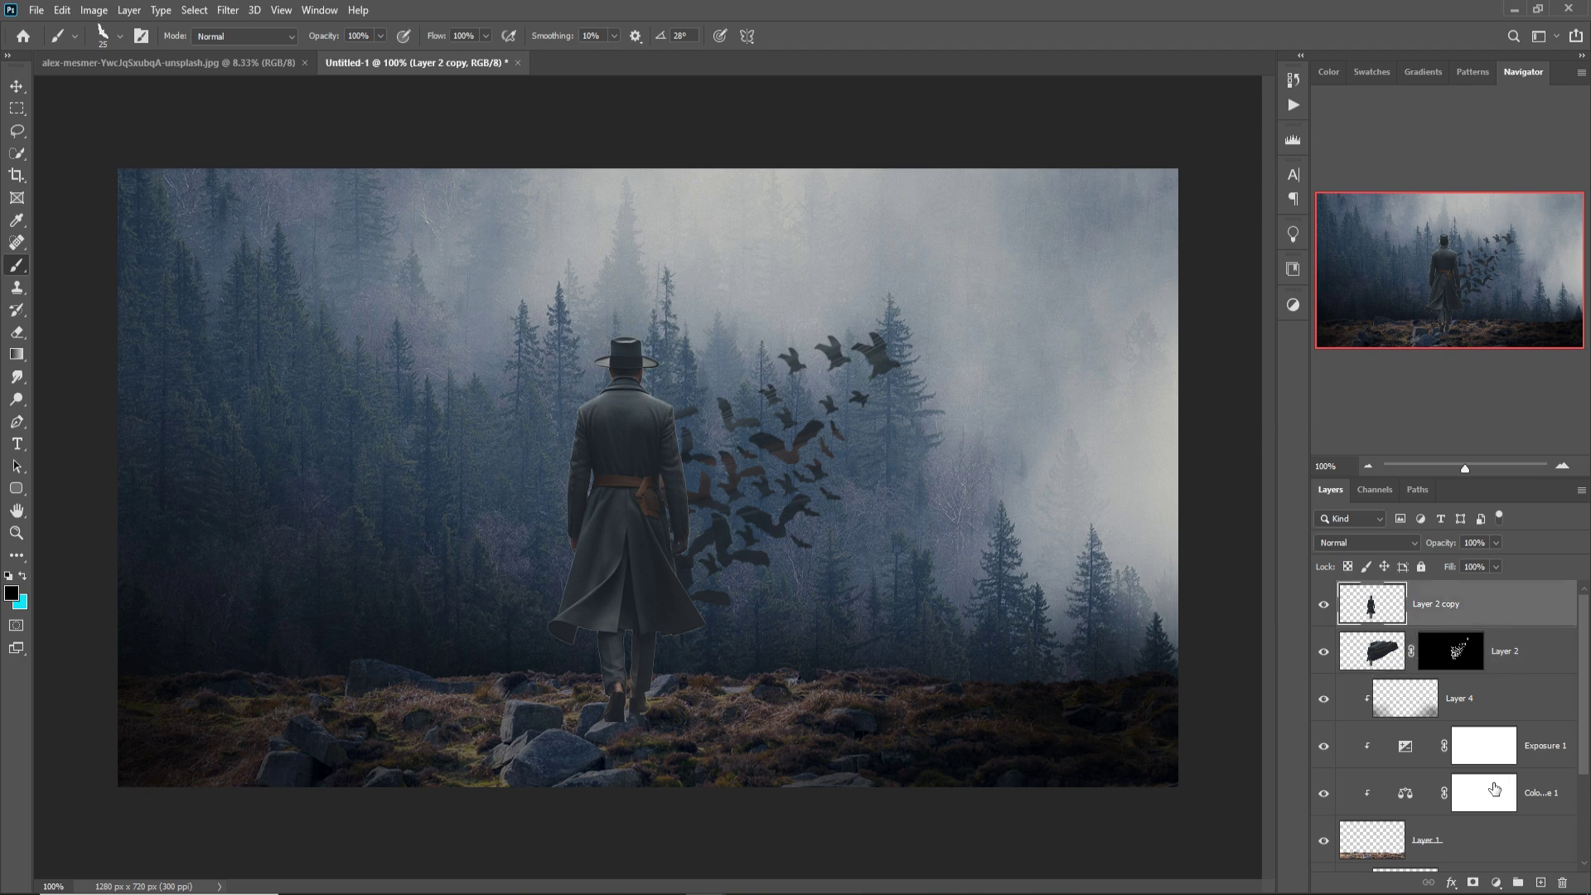
click(1473, 882)
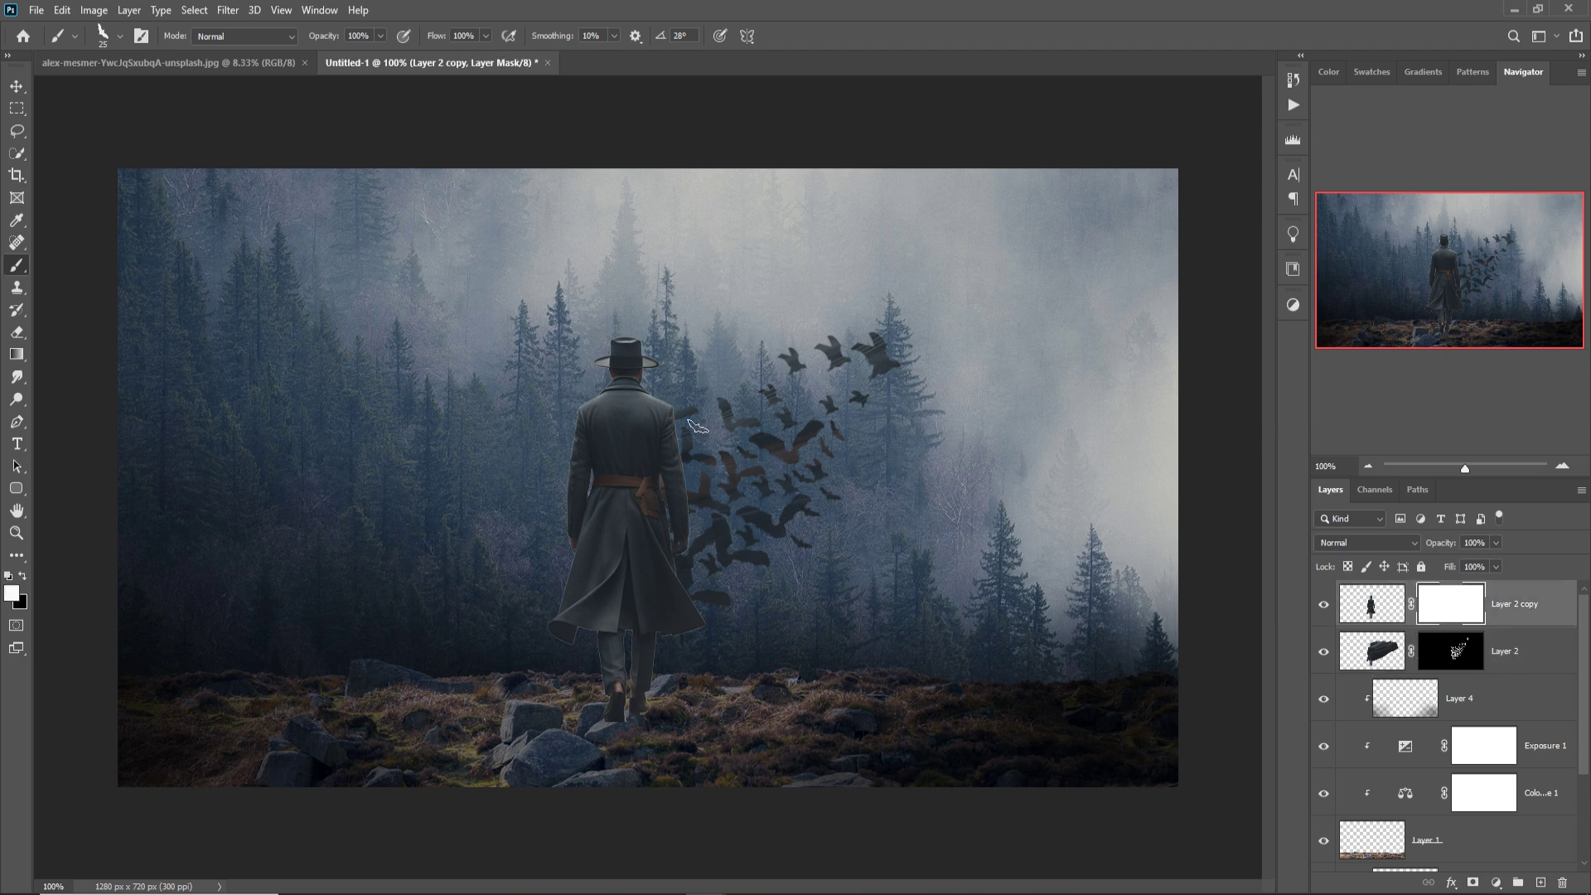
click(21, 577)
drag(703, 439, 700, 535)
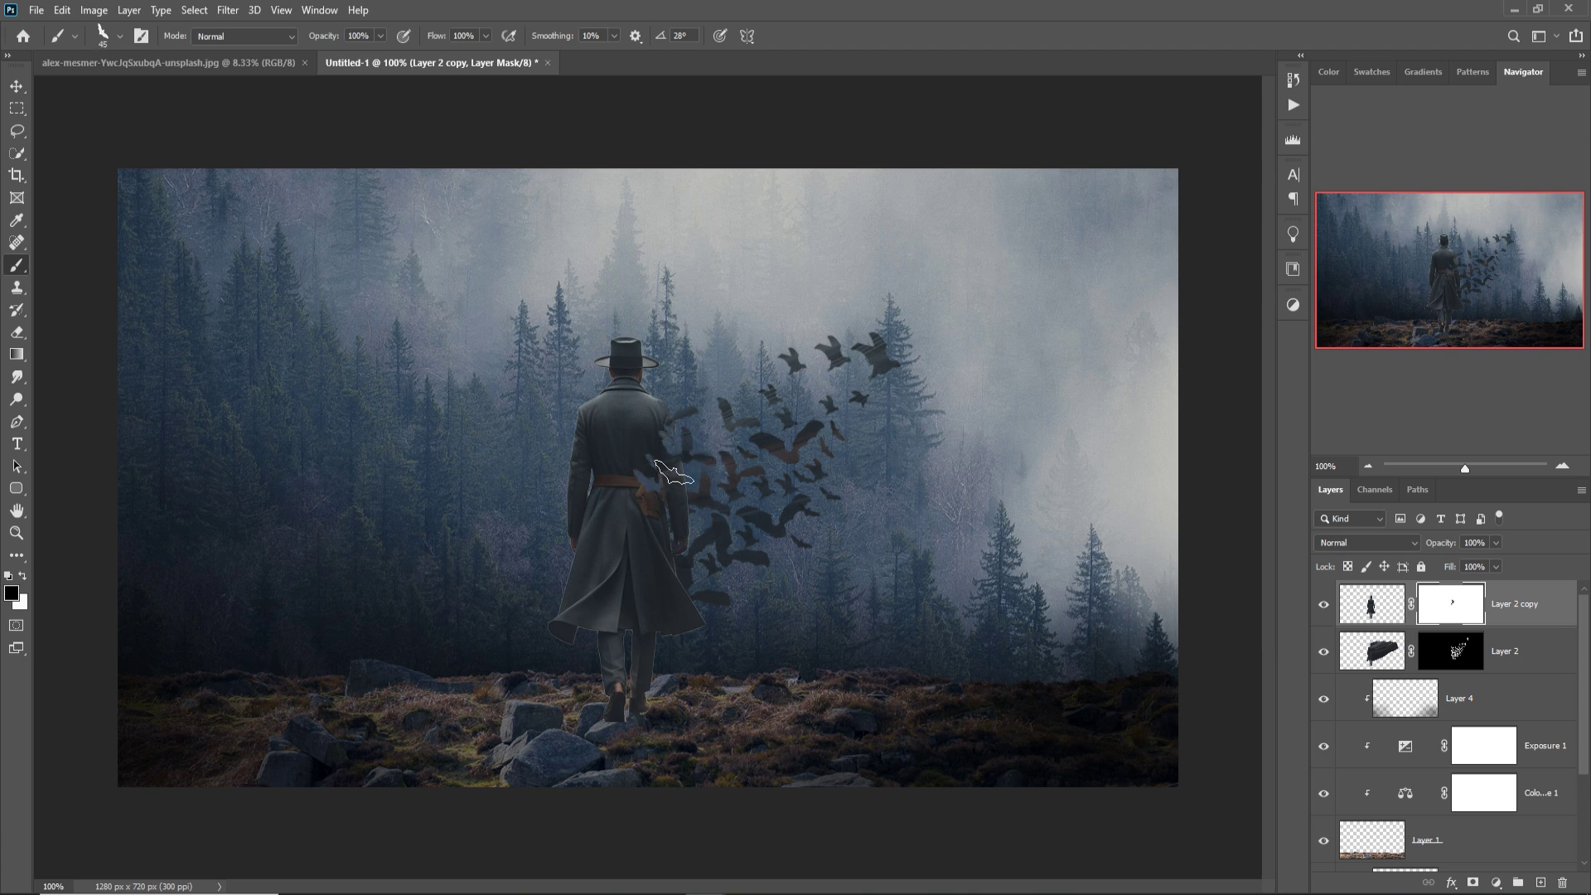
key(bracketleft)
key(bracketleft)
key(bracketleft)
Step: Choose a smaller bat brush, then close the brush picker
right_click(746, 483)
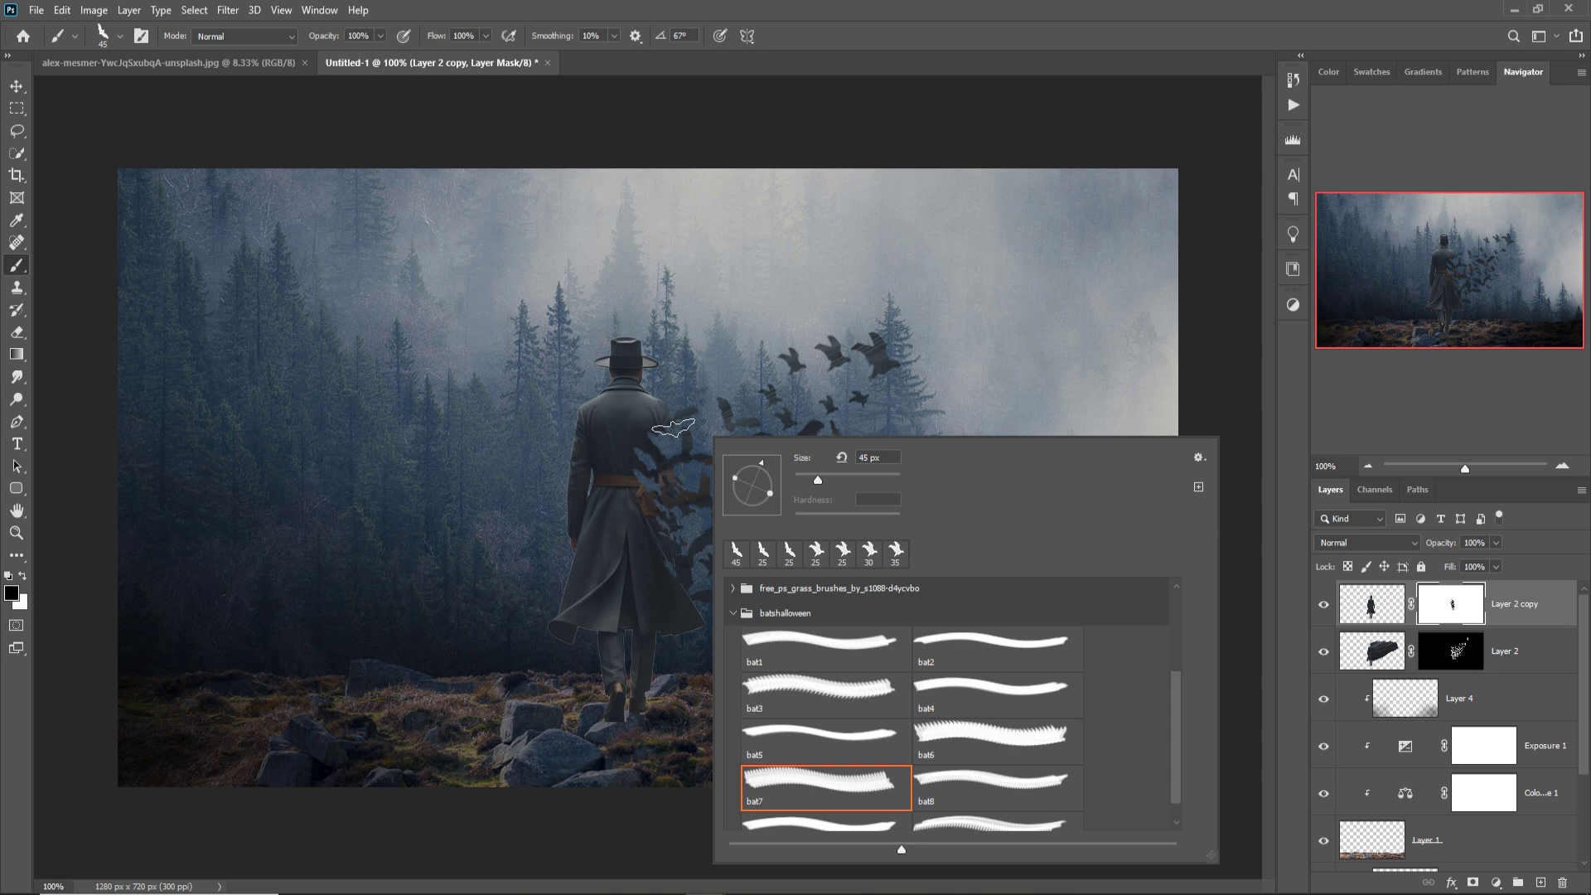
double_click(868, 552)
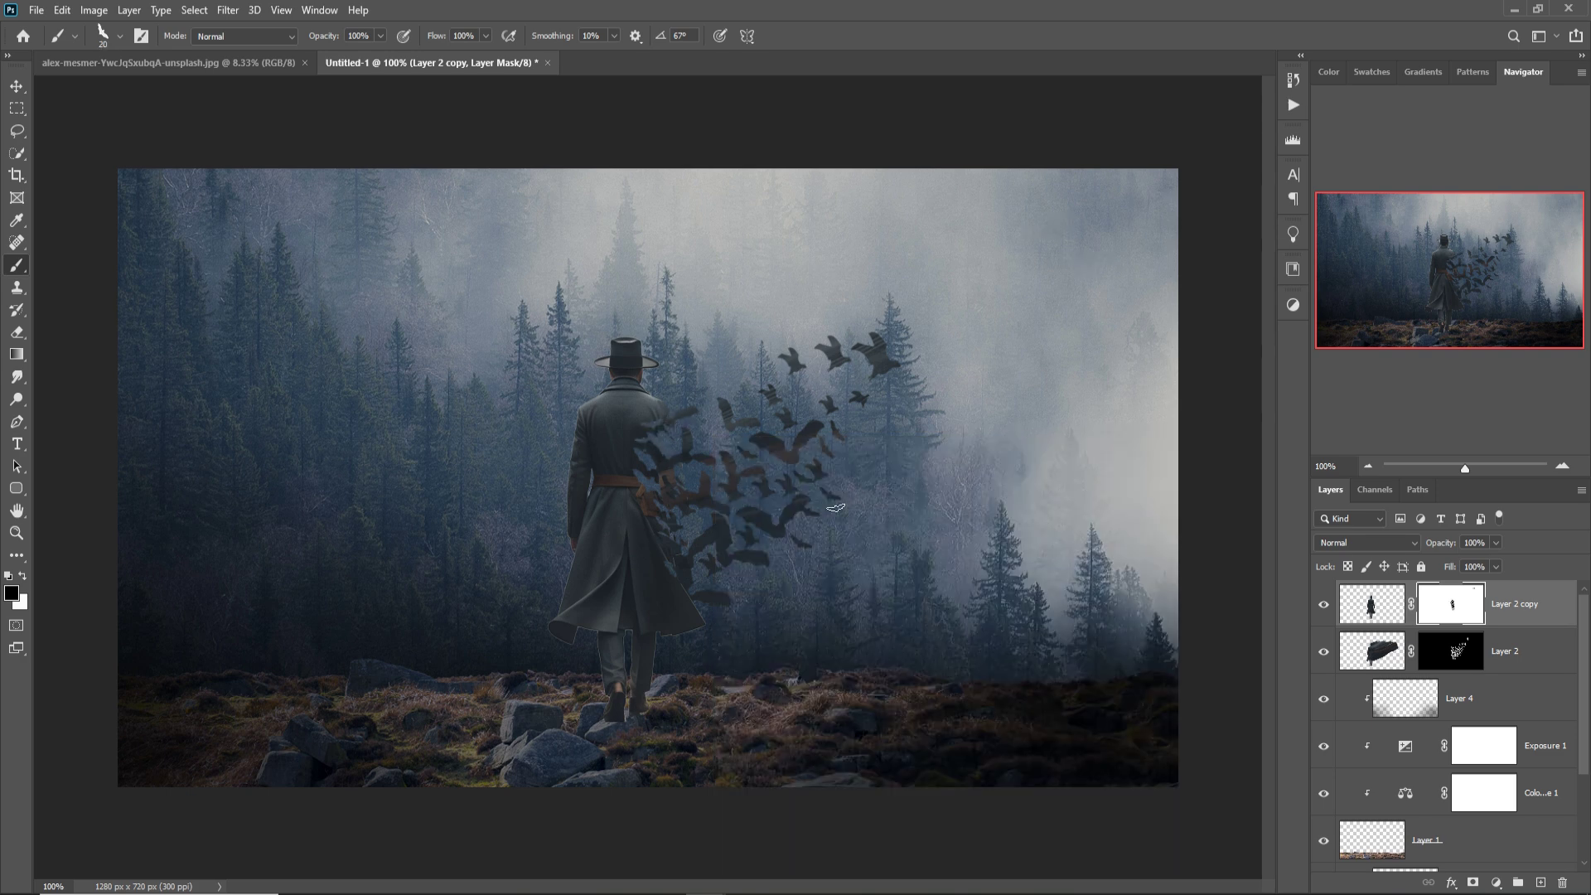
right_click(696, 597)
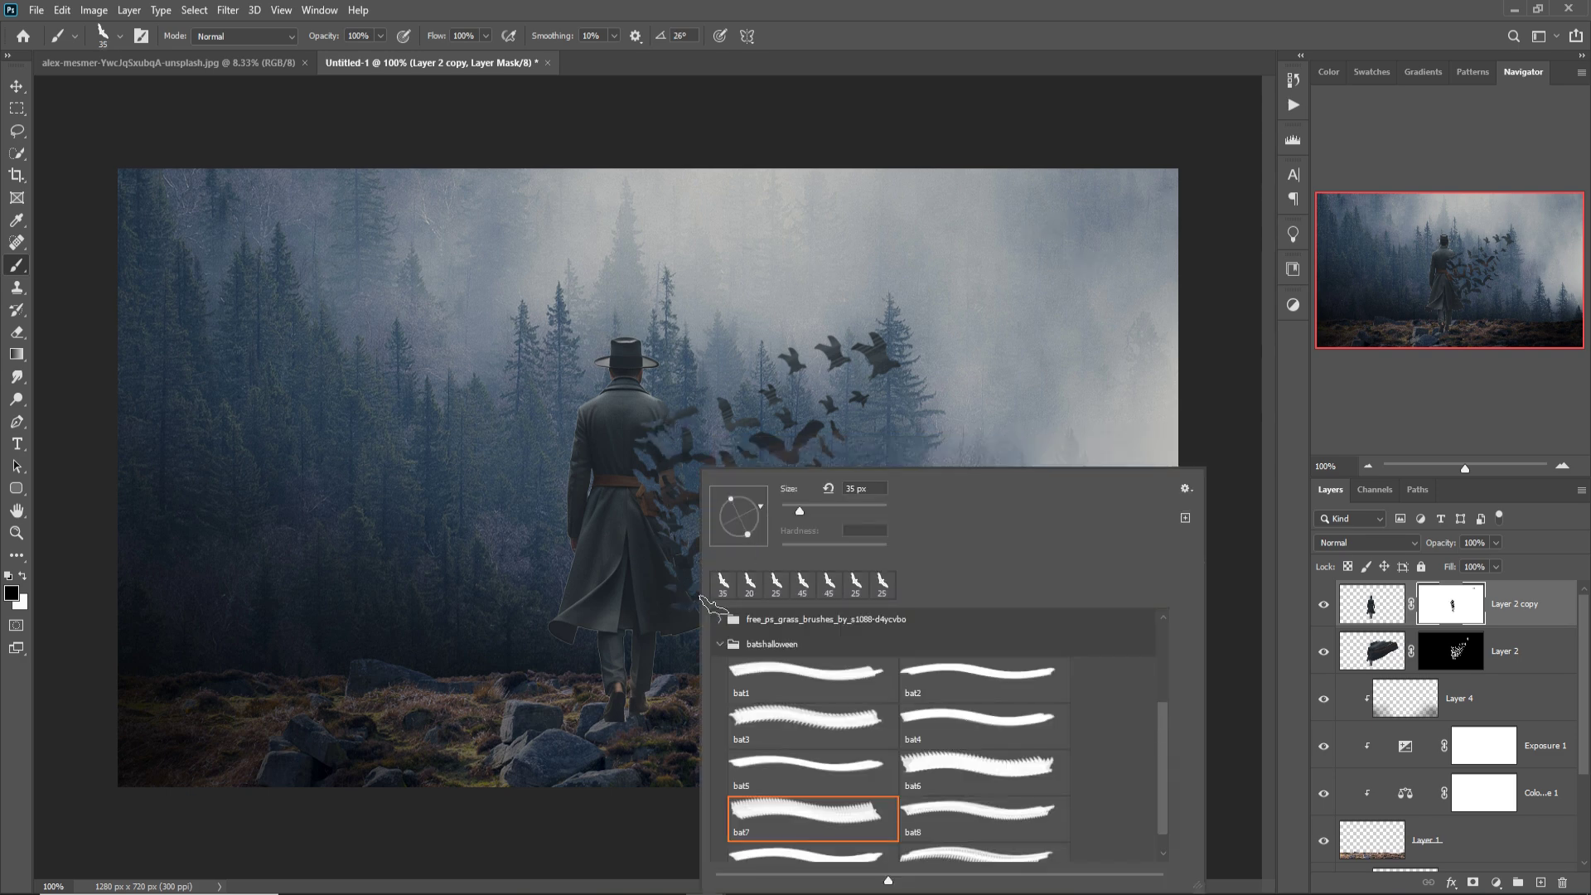
key(Escape)
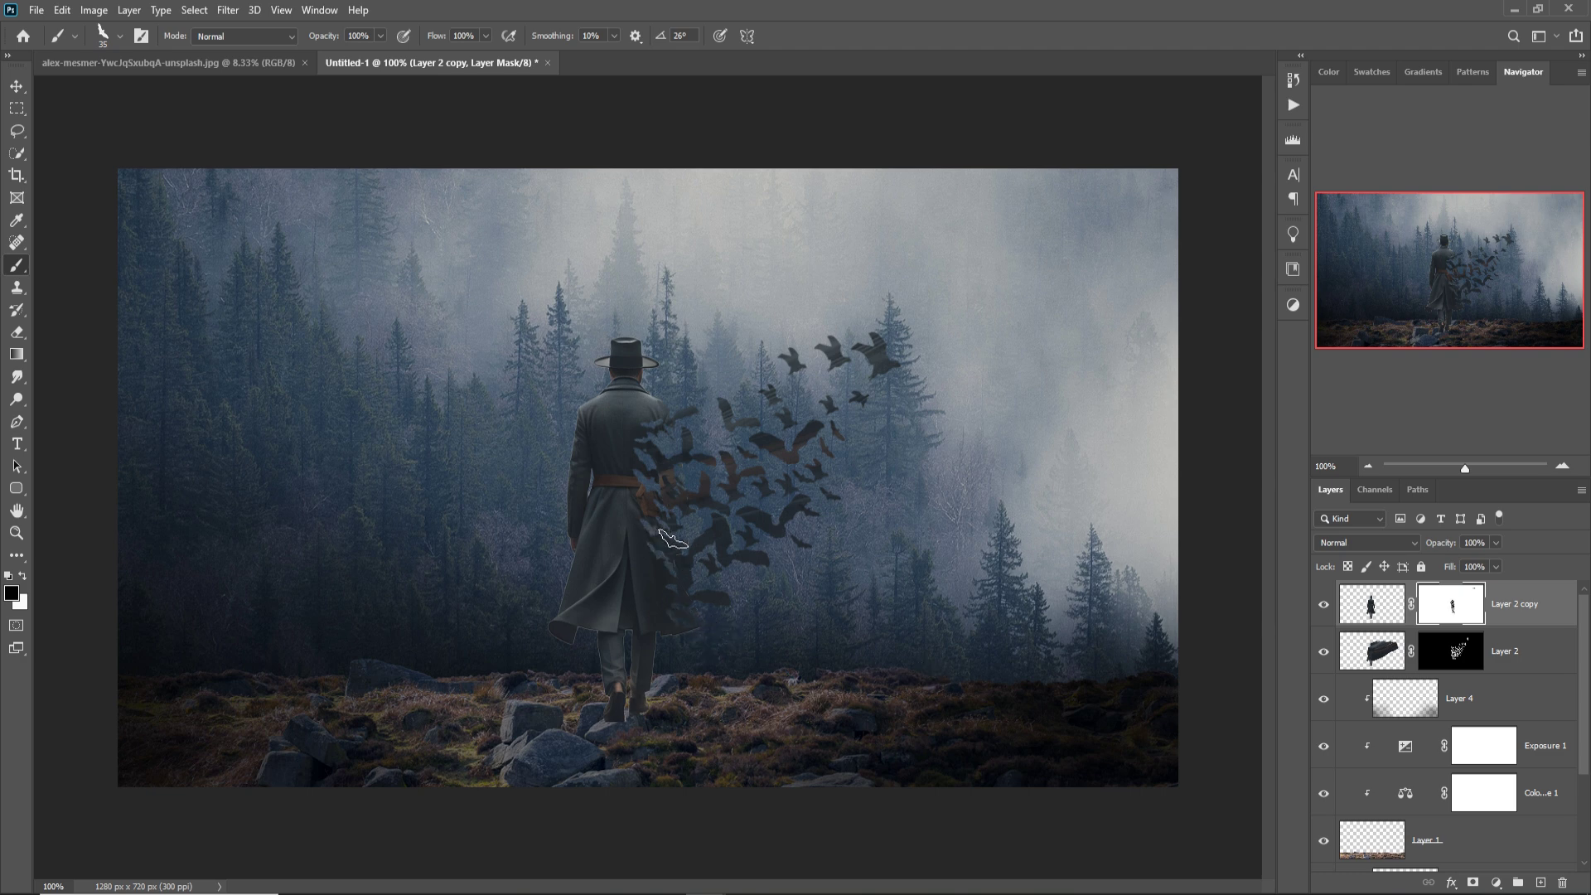
Step: Add a new layer above Layer 4 and load the first debris brush at 800 px
click(17, 86)
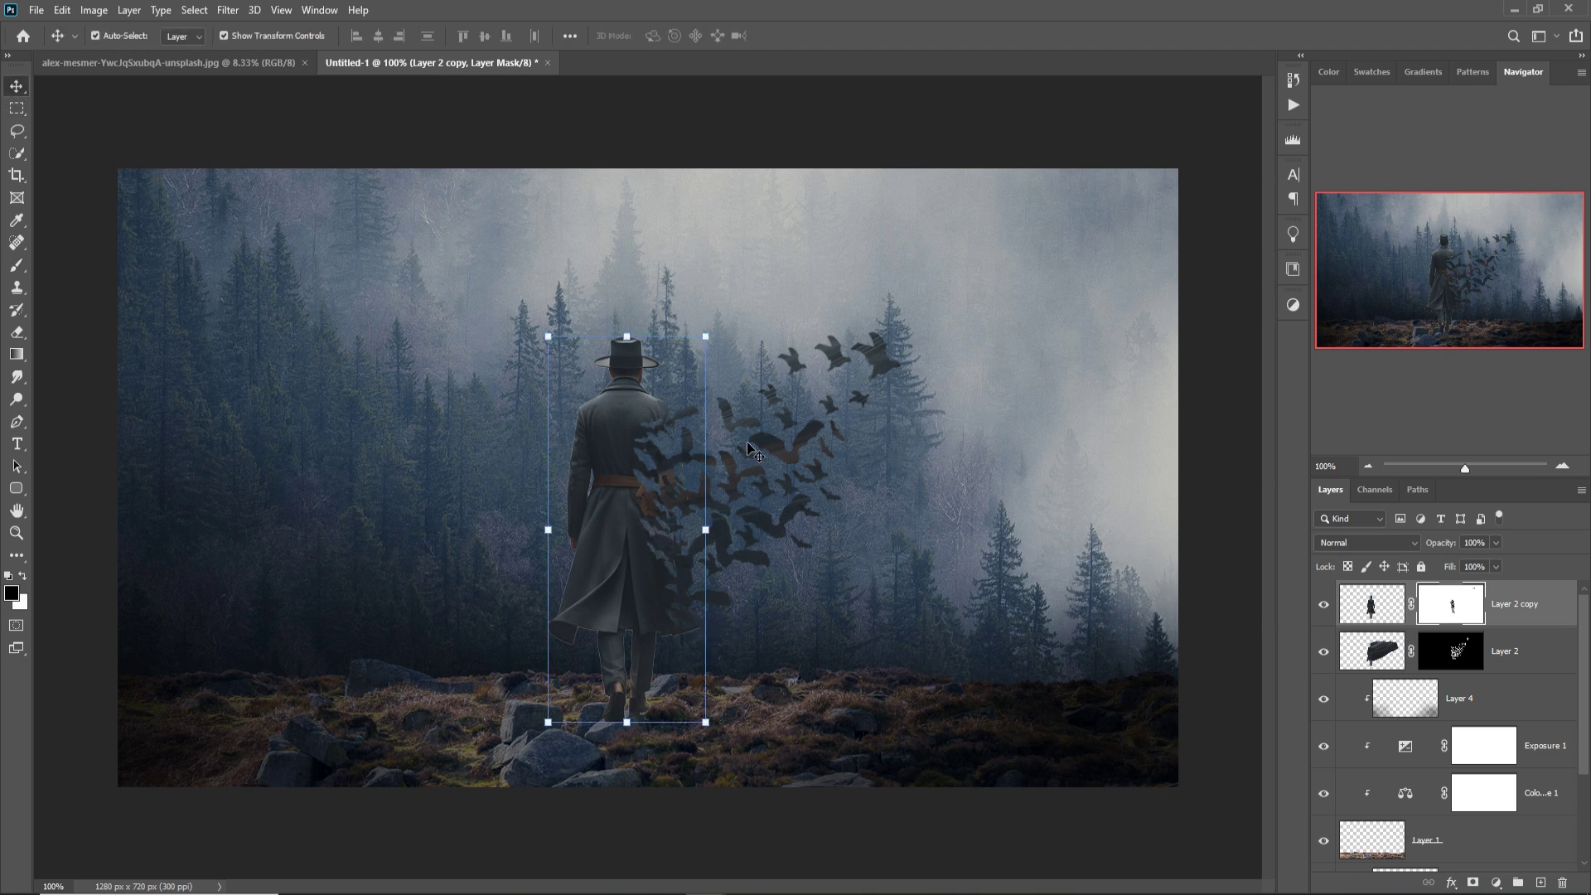
click(1516, 697)
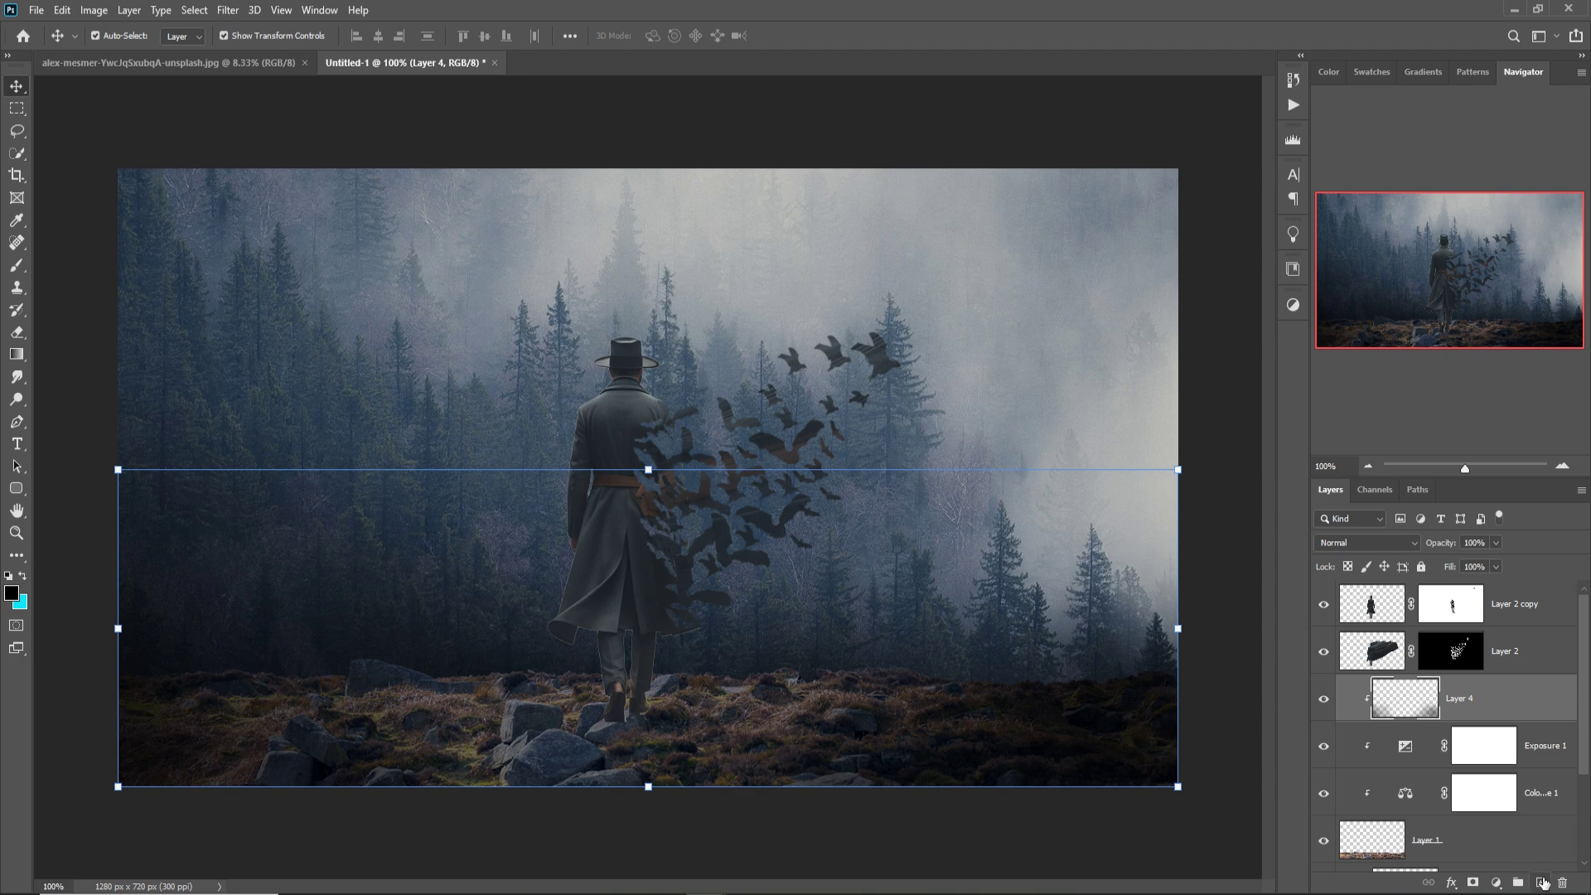
click(1539, 882)
click(17, 265)
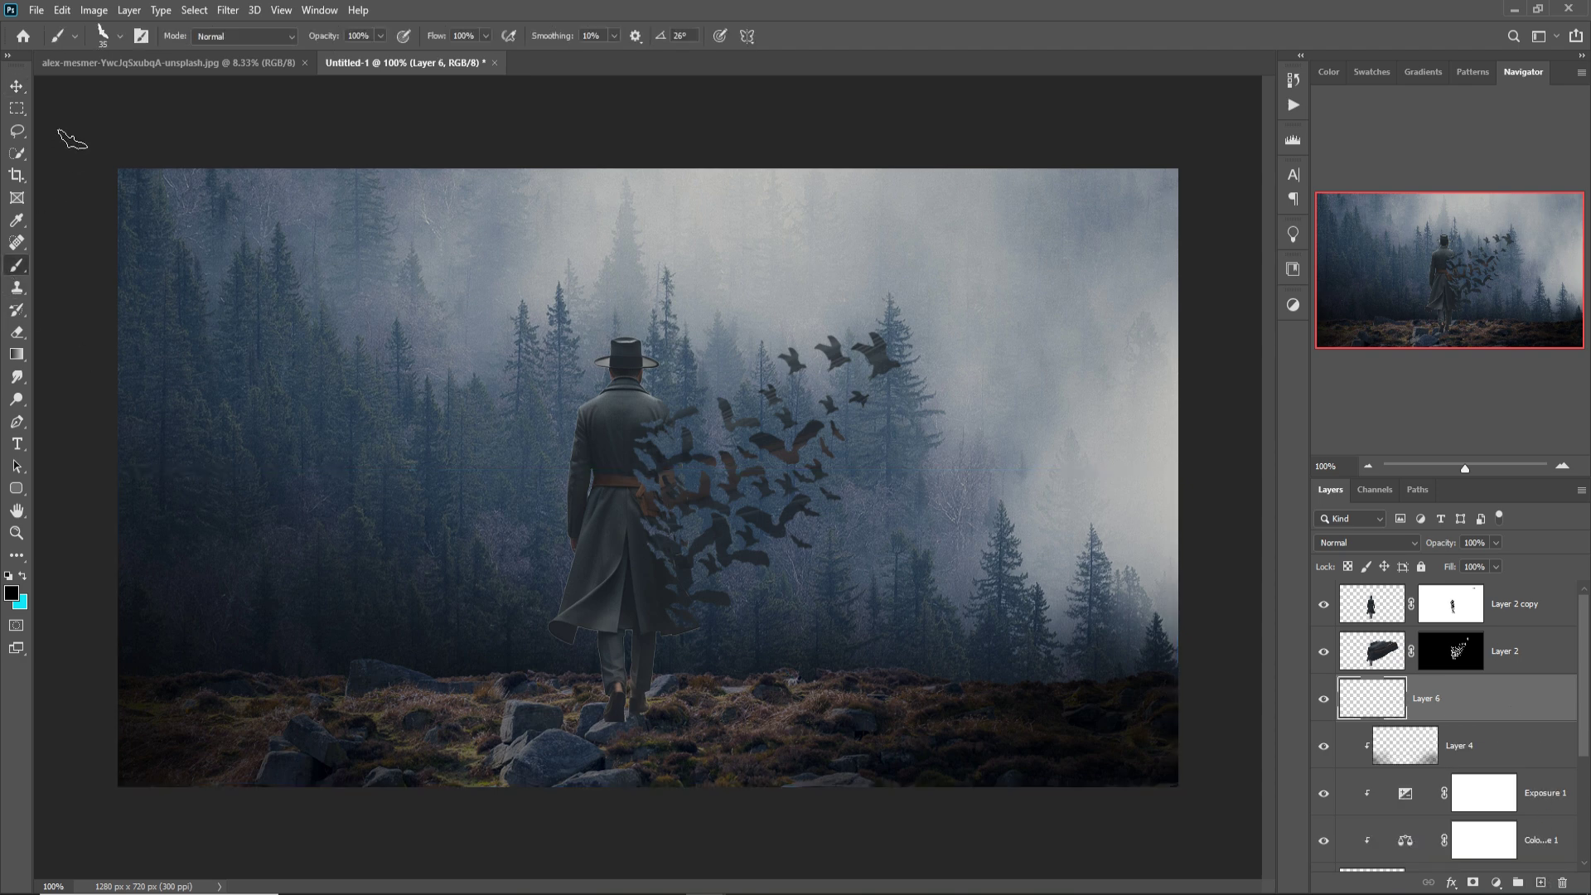
click(116, 45)
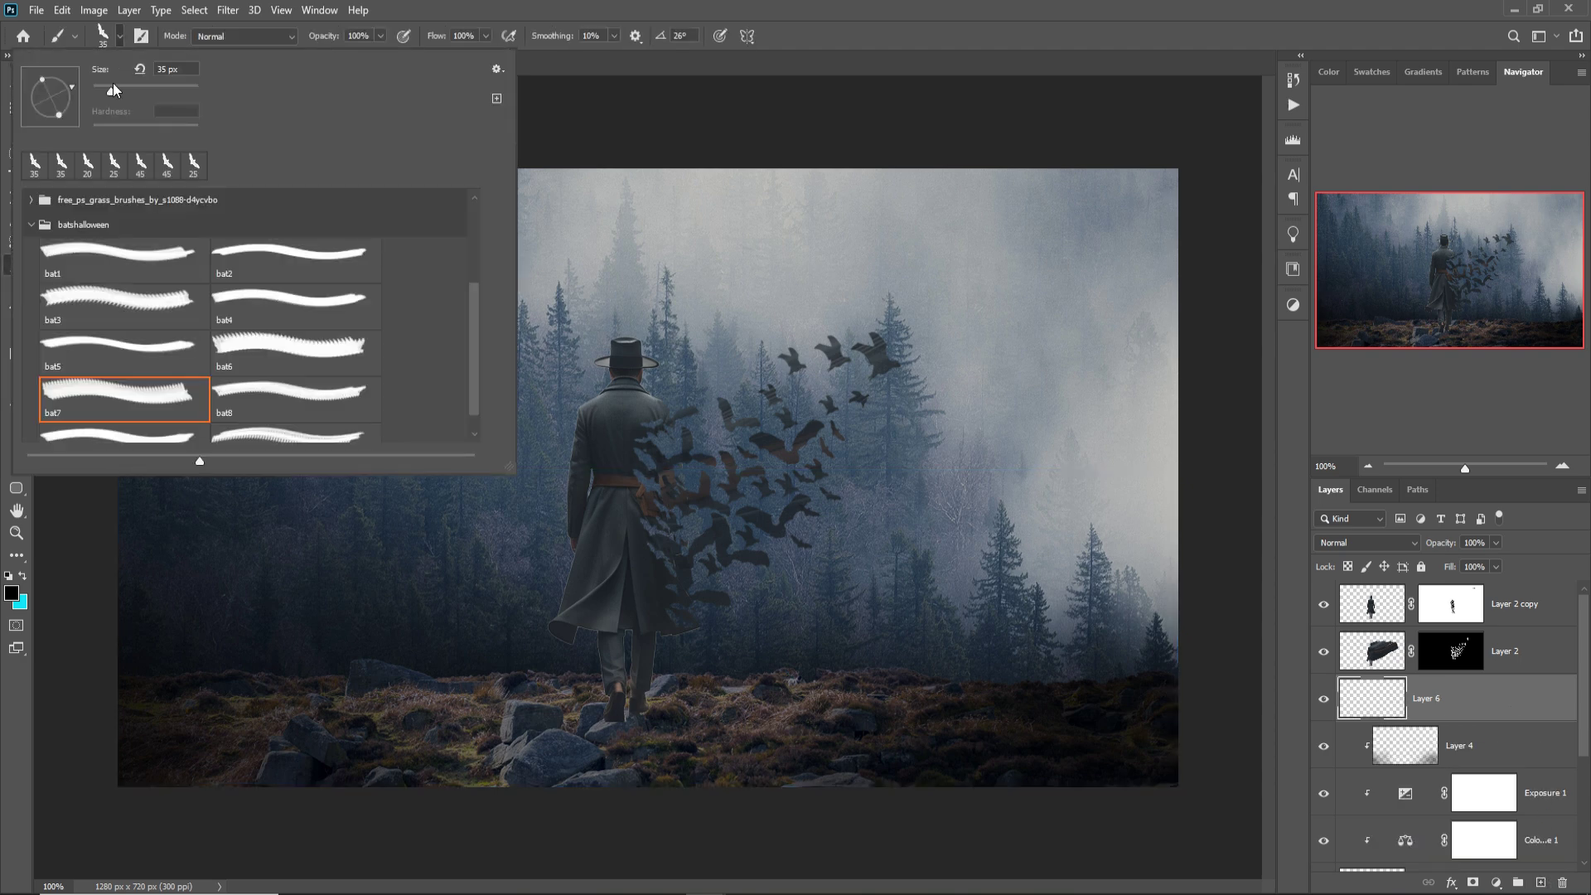
click(40, 232)
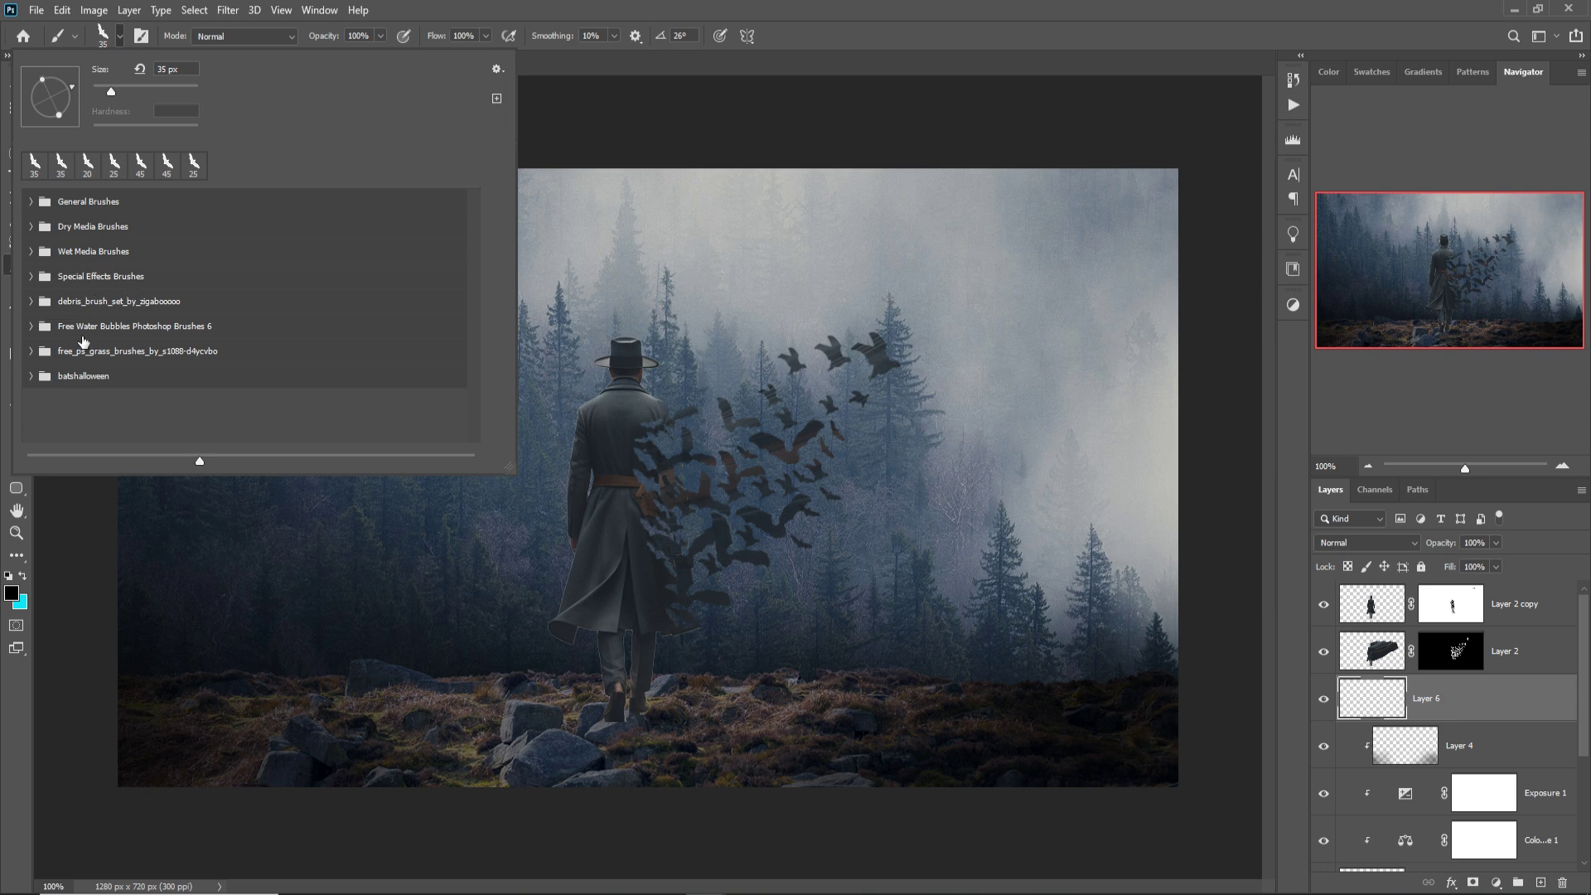
click(42, 306)
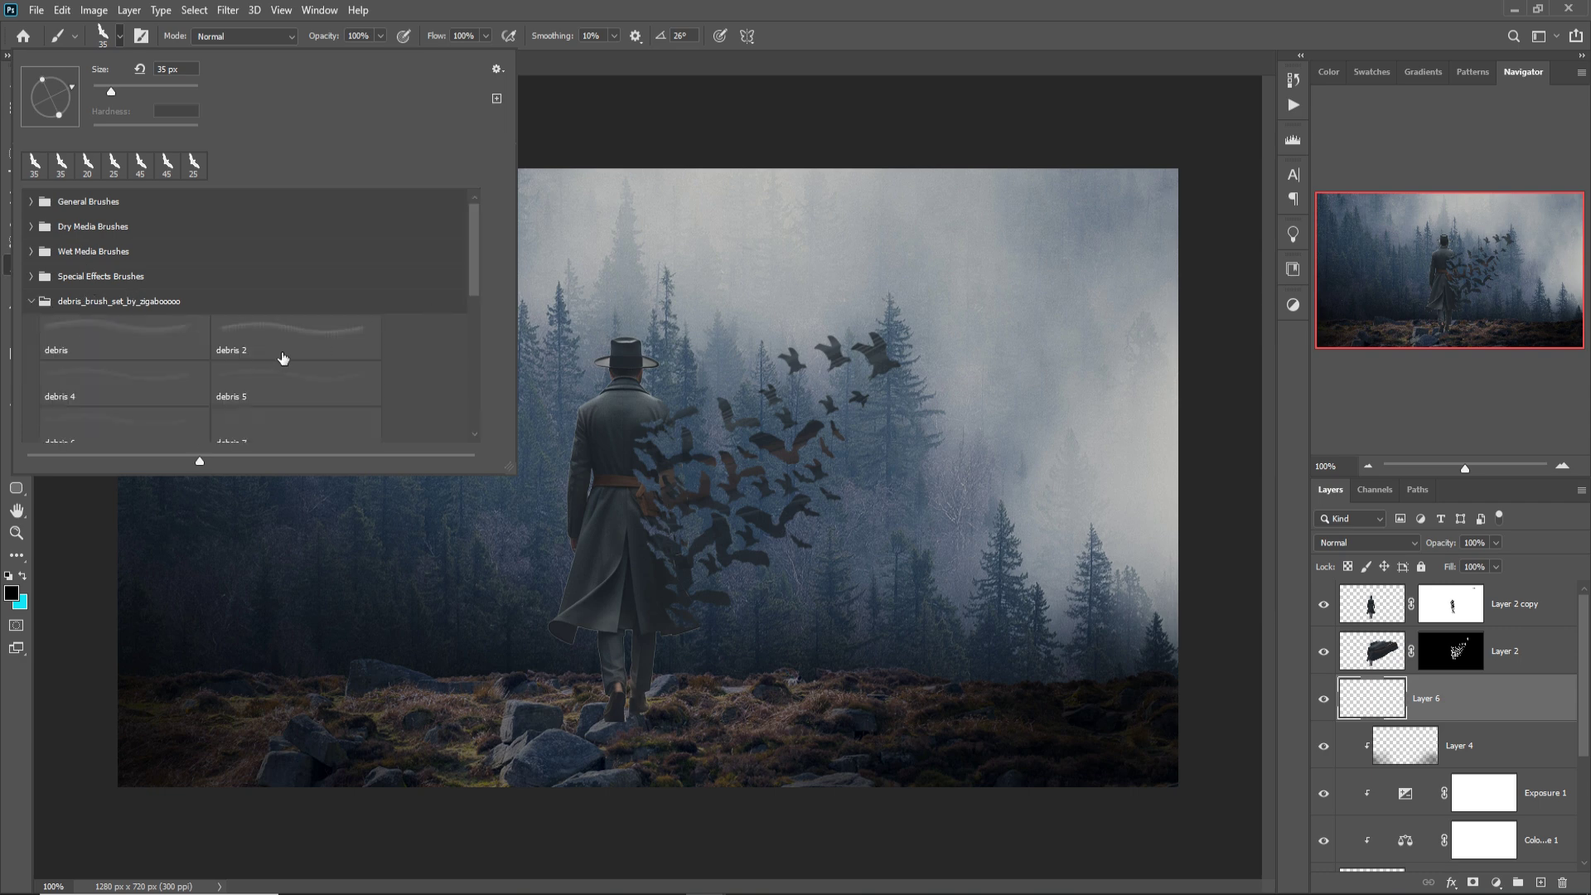
click(150, 342)
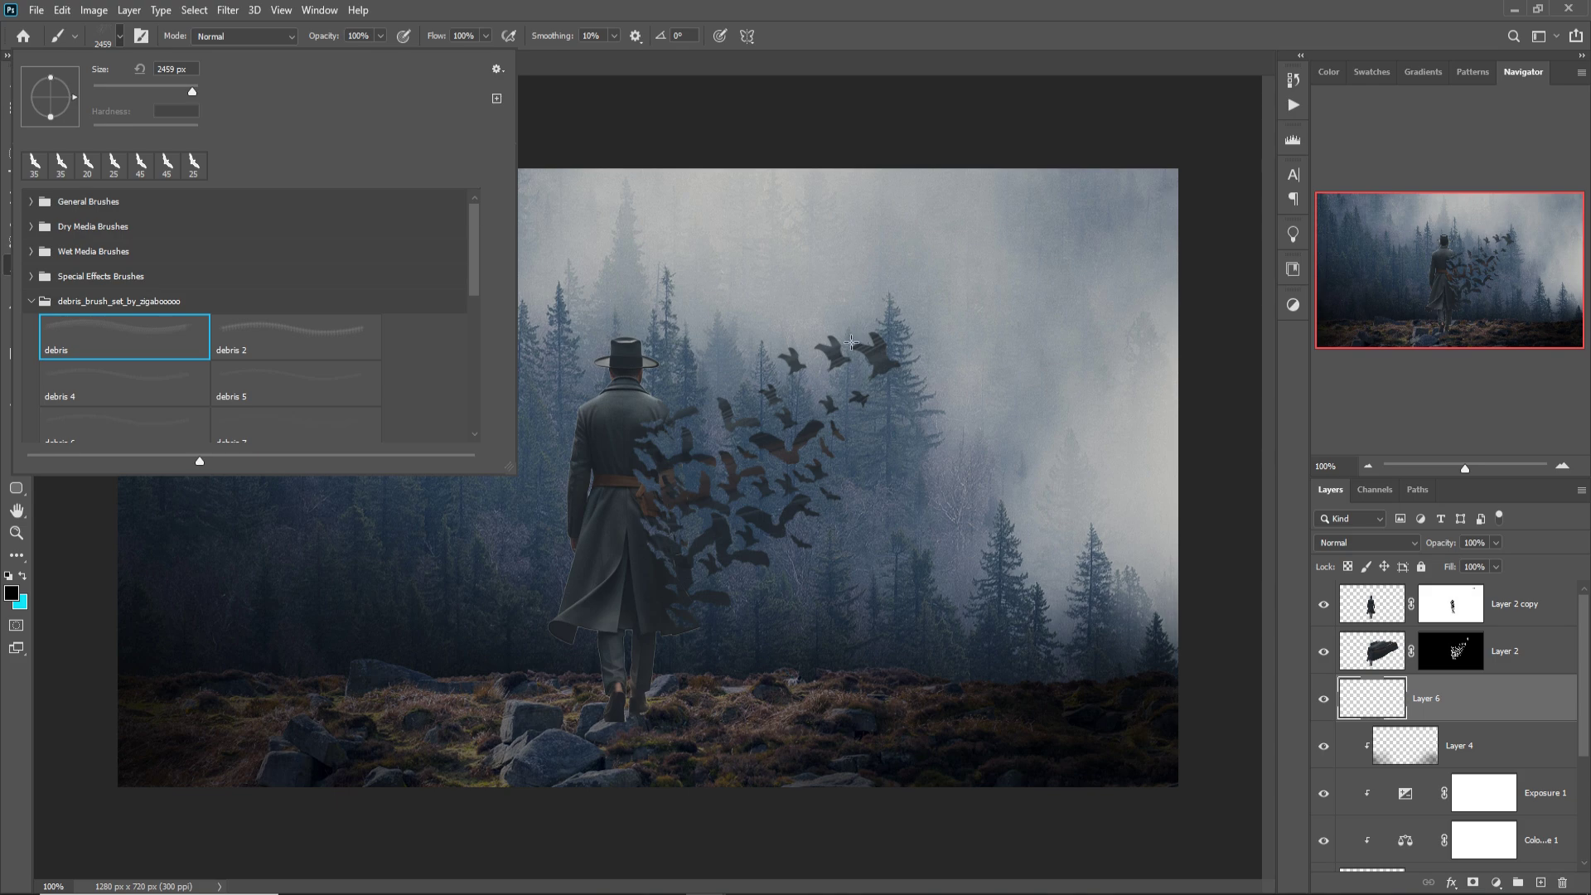
click(898, 2)
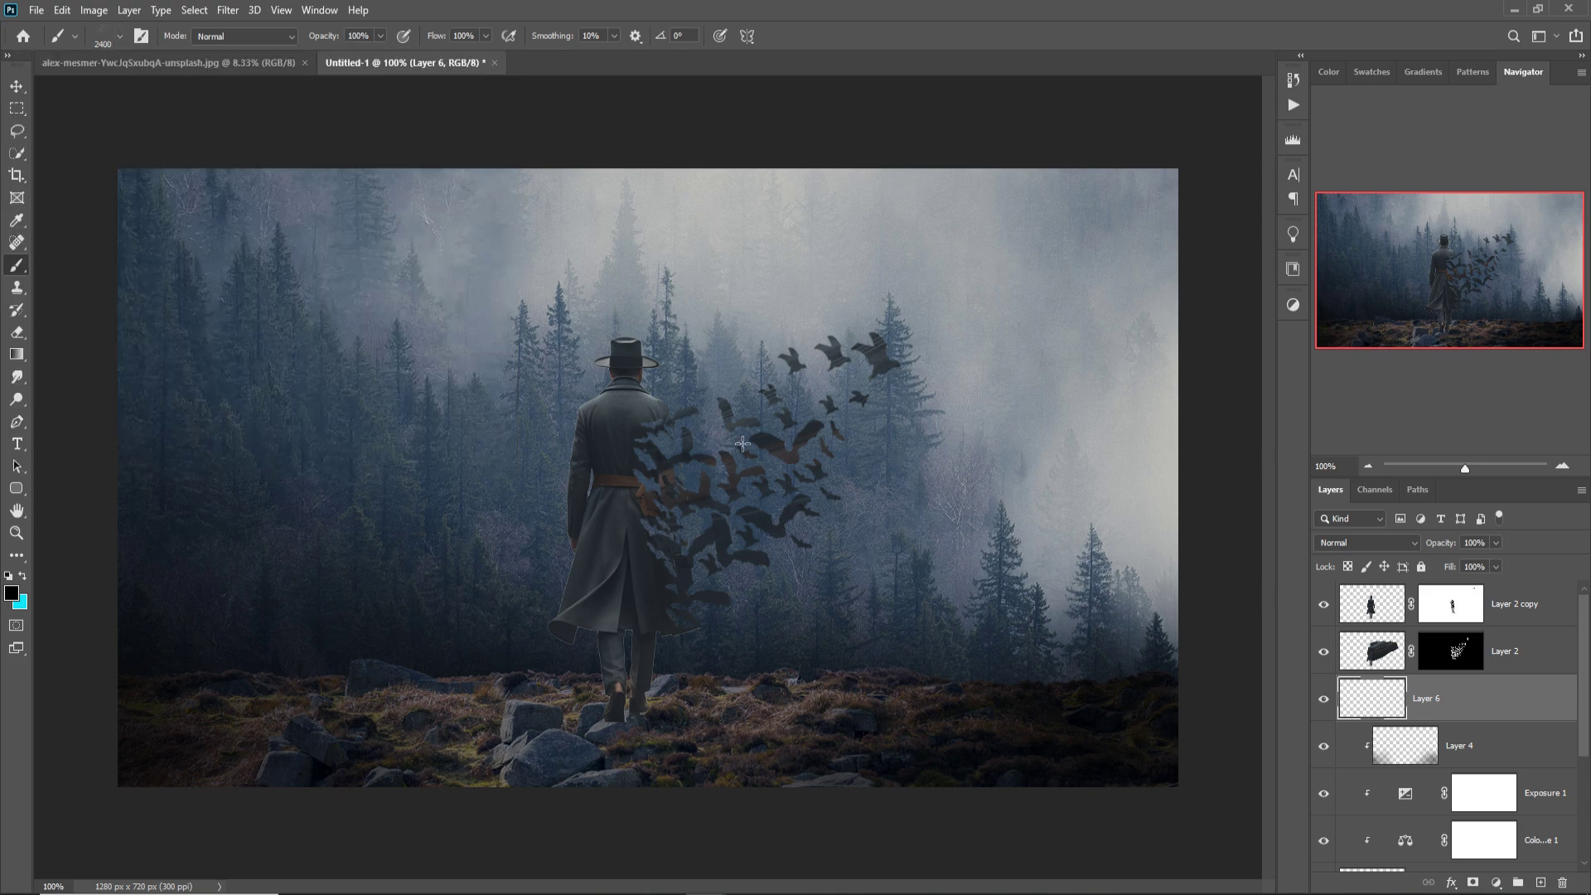
key(bracketleft)
key(bracketleft)
key(bracketleft)
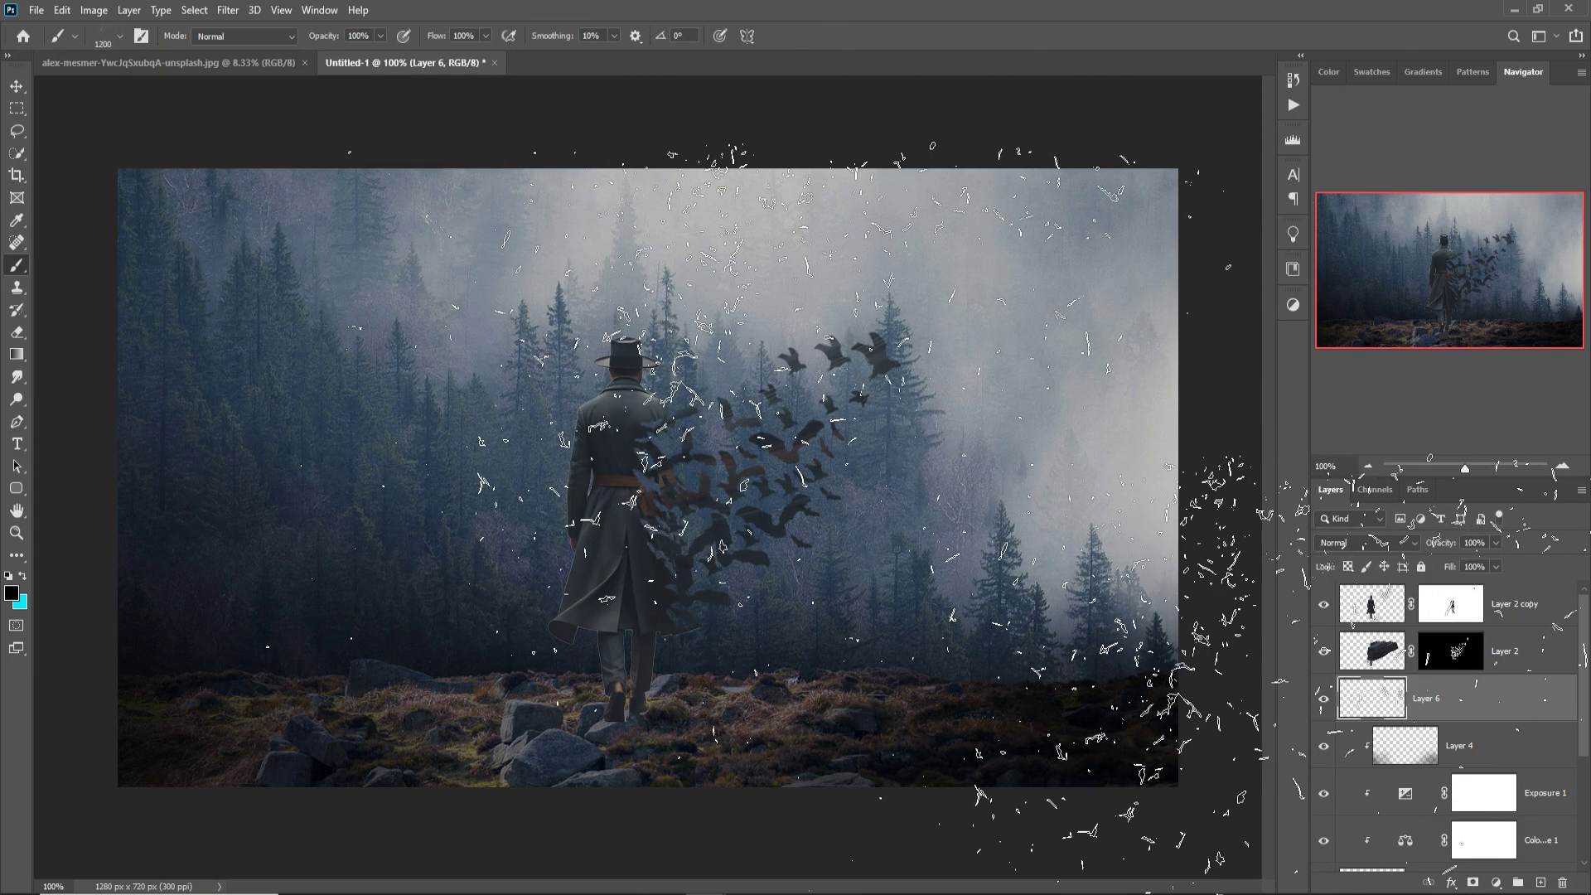
key(bracketleft)
key(bracketleft)
key(bracketleft)
key(bracketleft)
key(bracketleft)
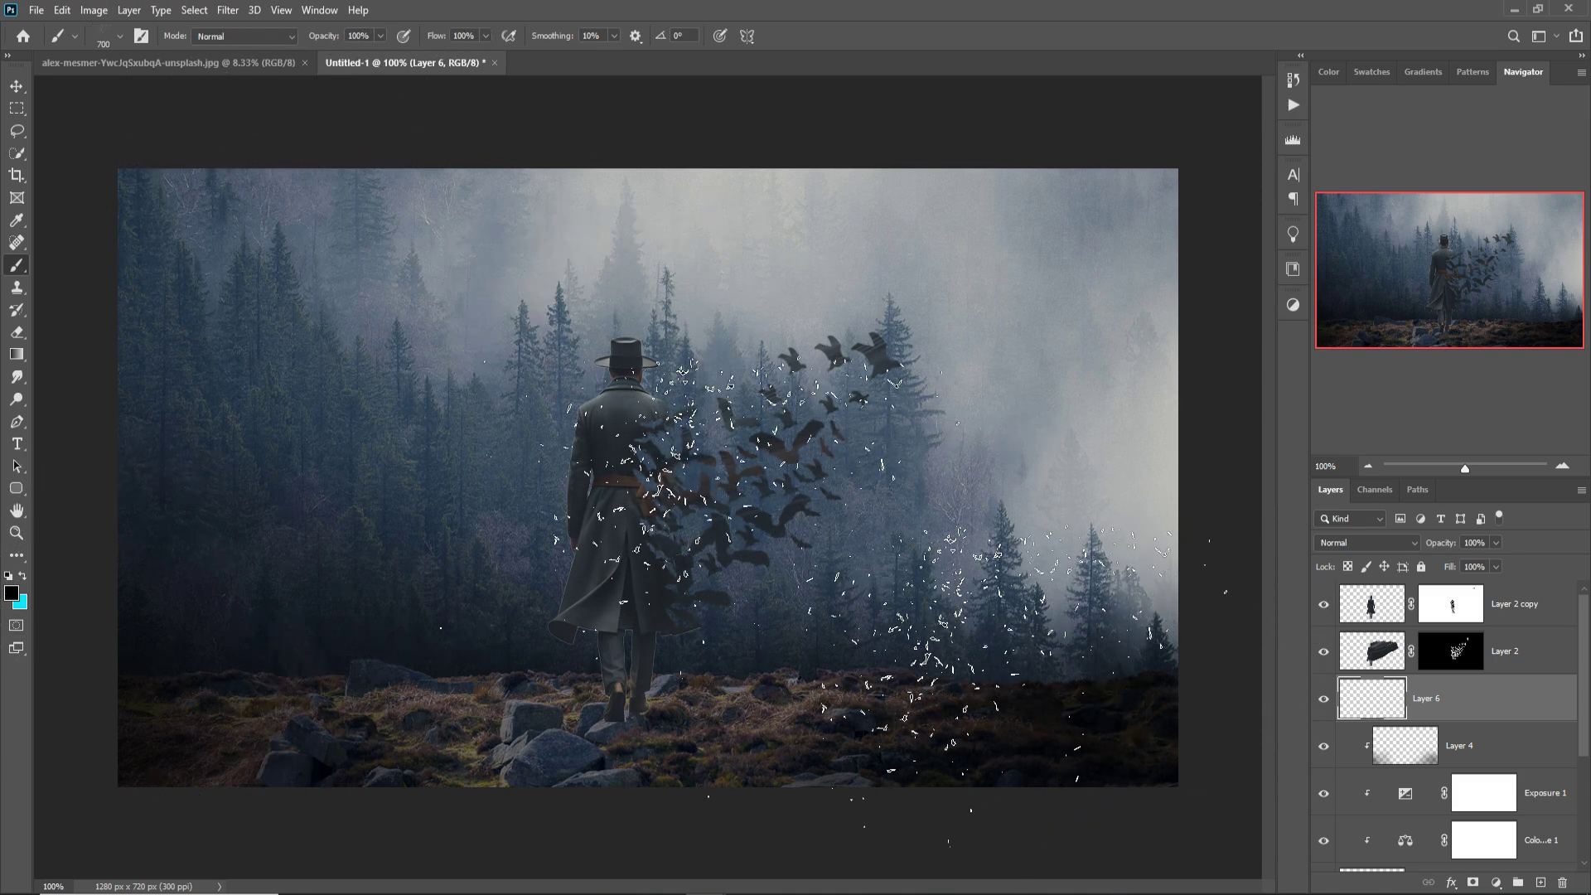
Step: Stamp debris specks, then scale down, rotate about −17° and shift them left
click(885, 591)
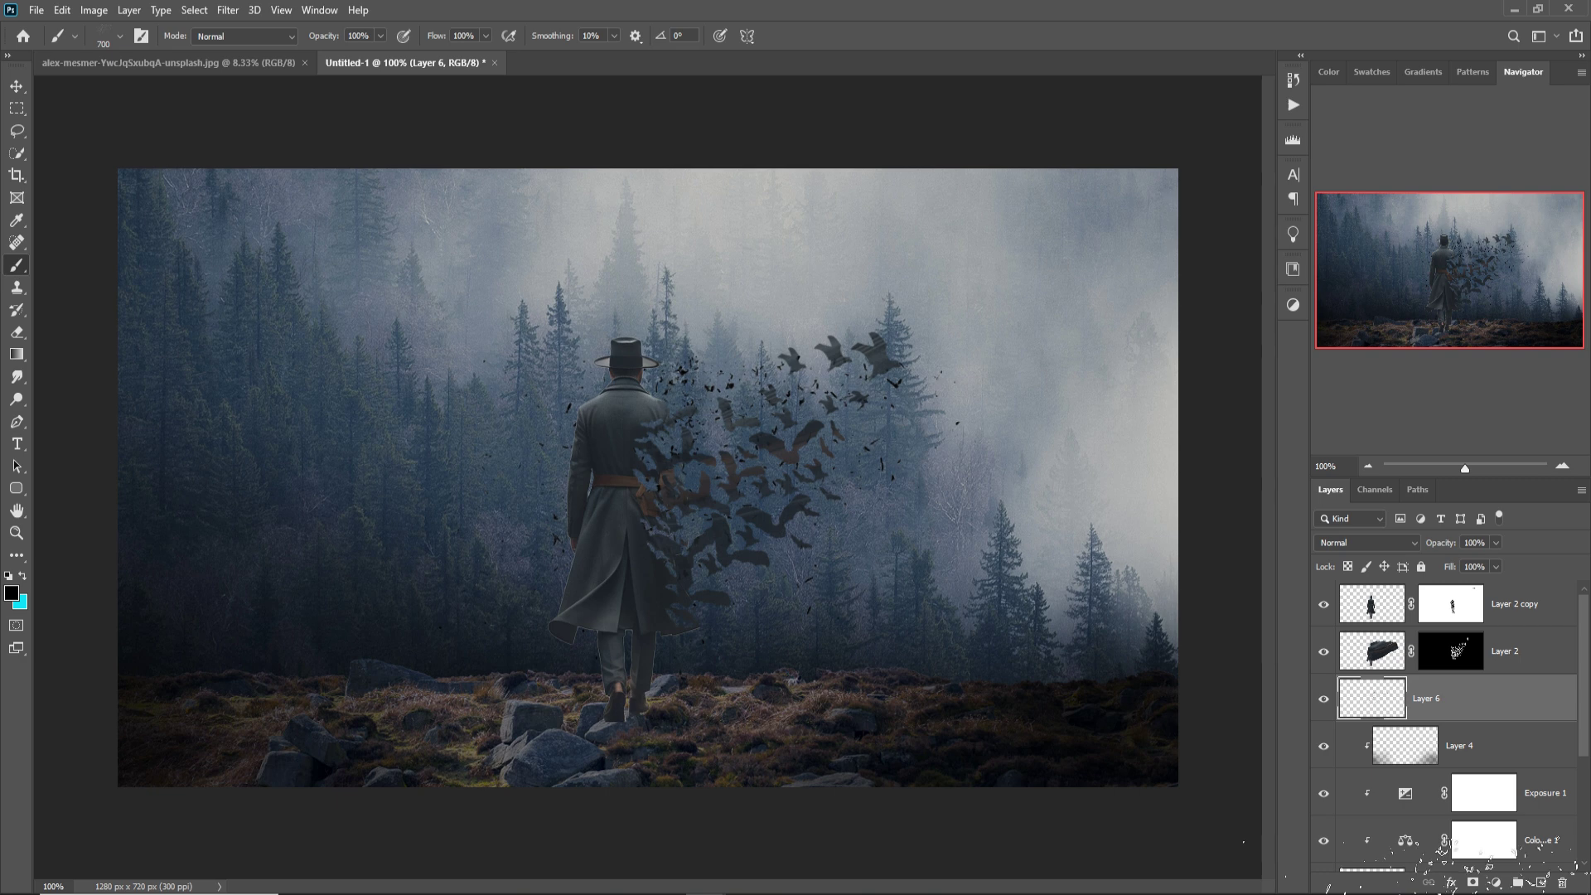
click(18, 87)
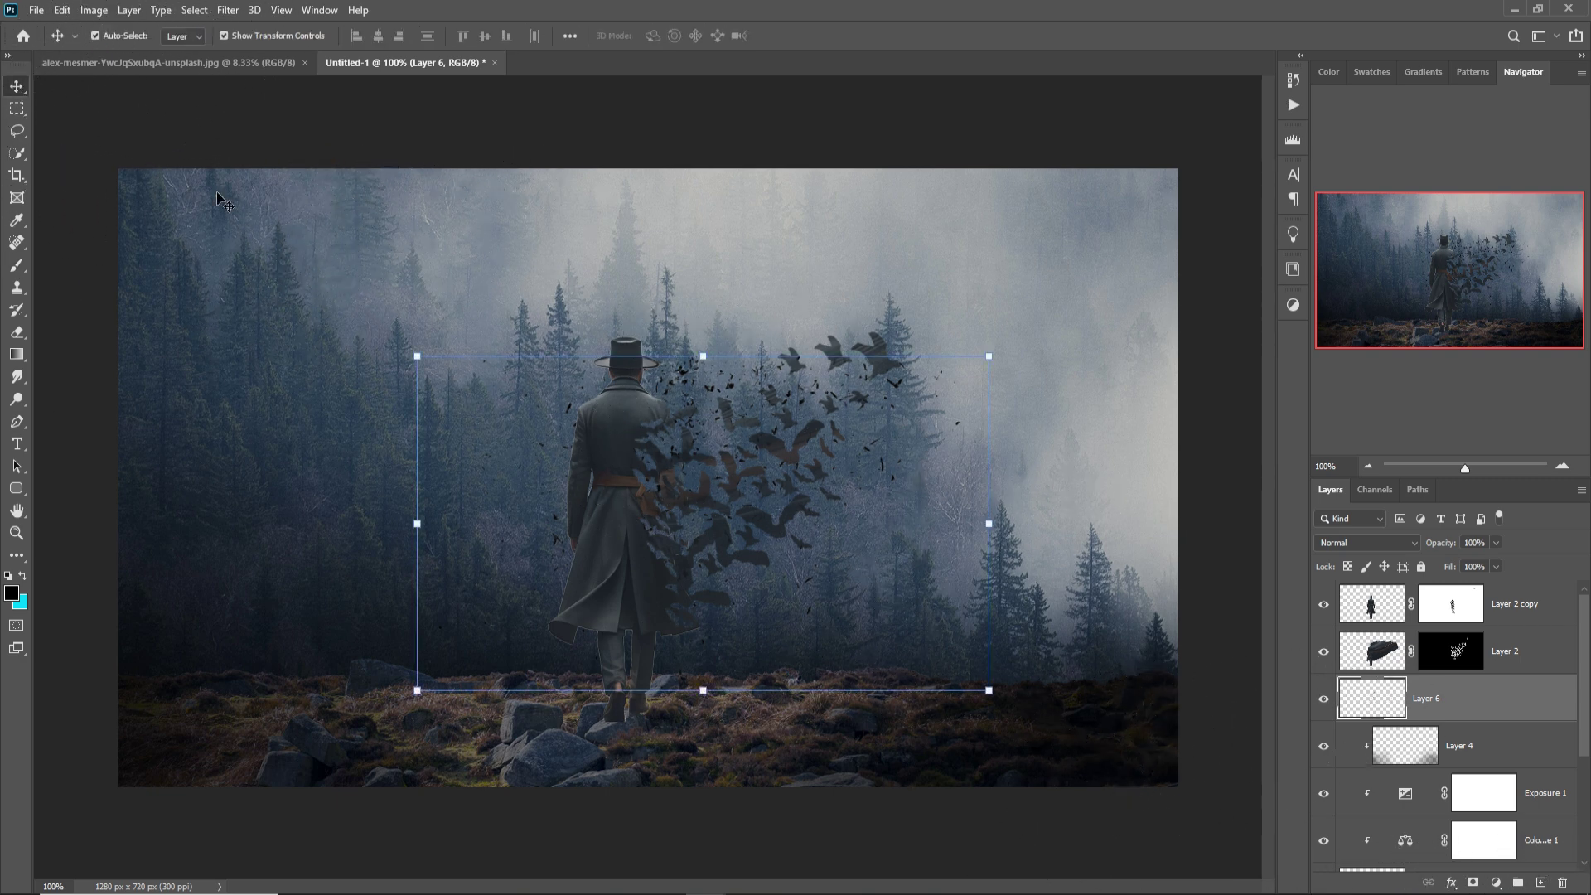
drag(703, 357, 703, 392)
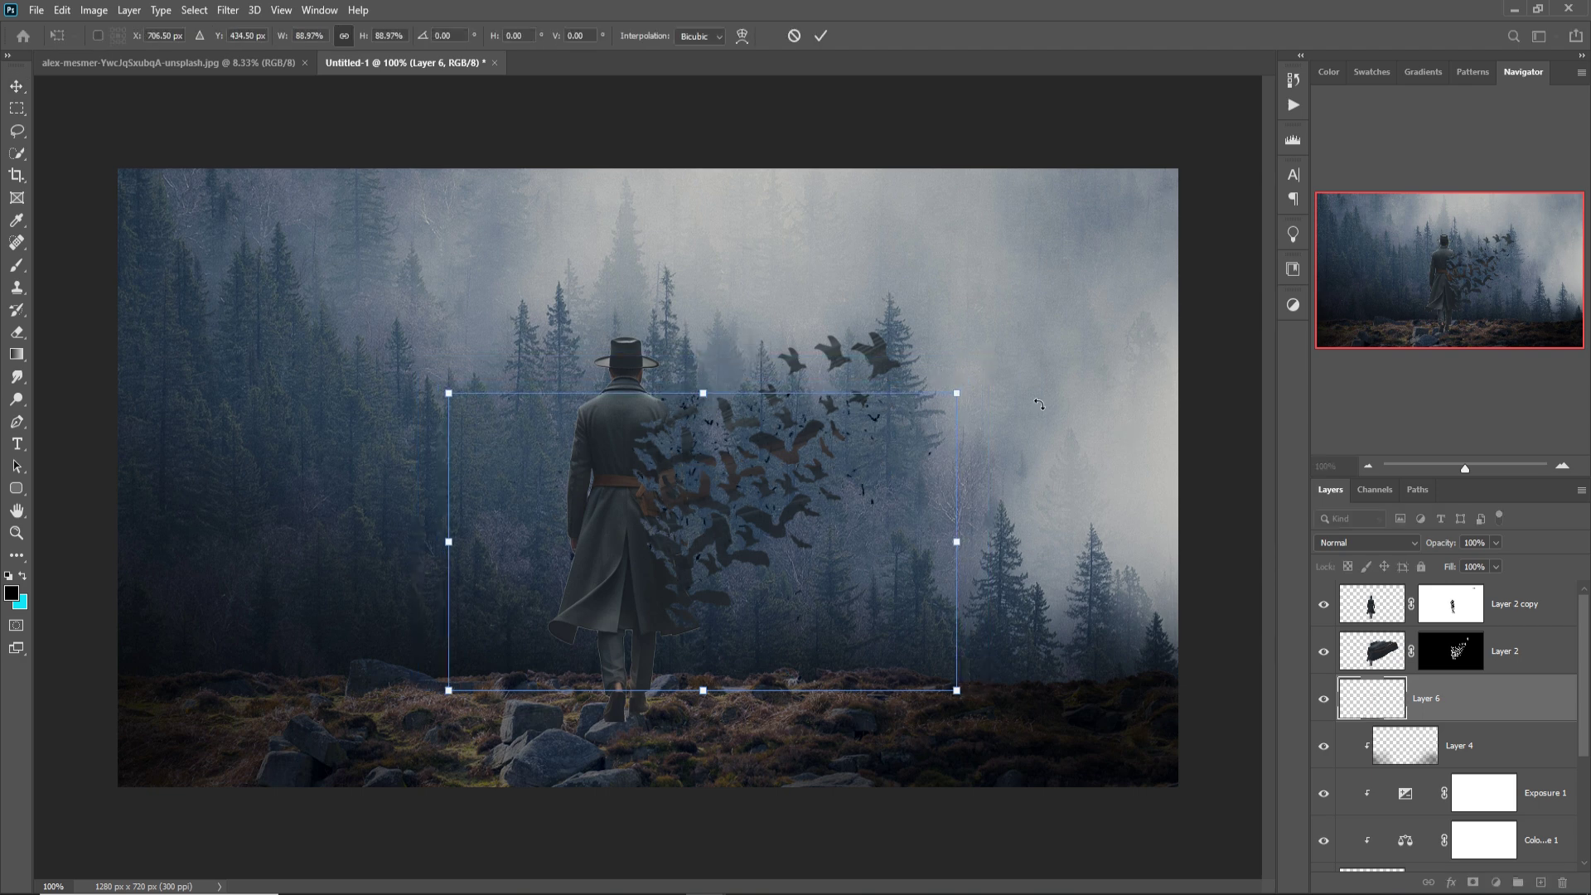
drag(1004, 390, 973, 283)
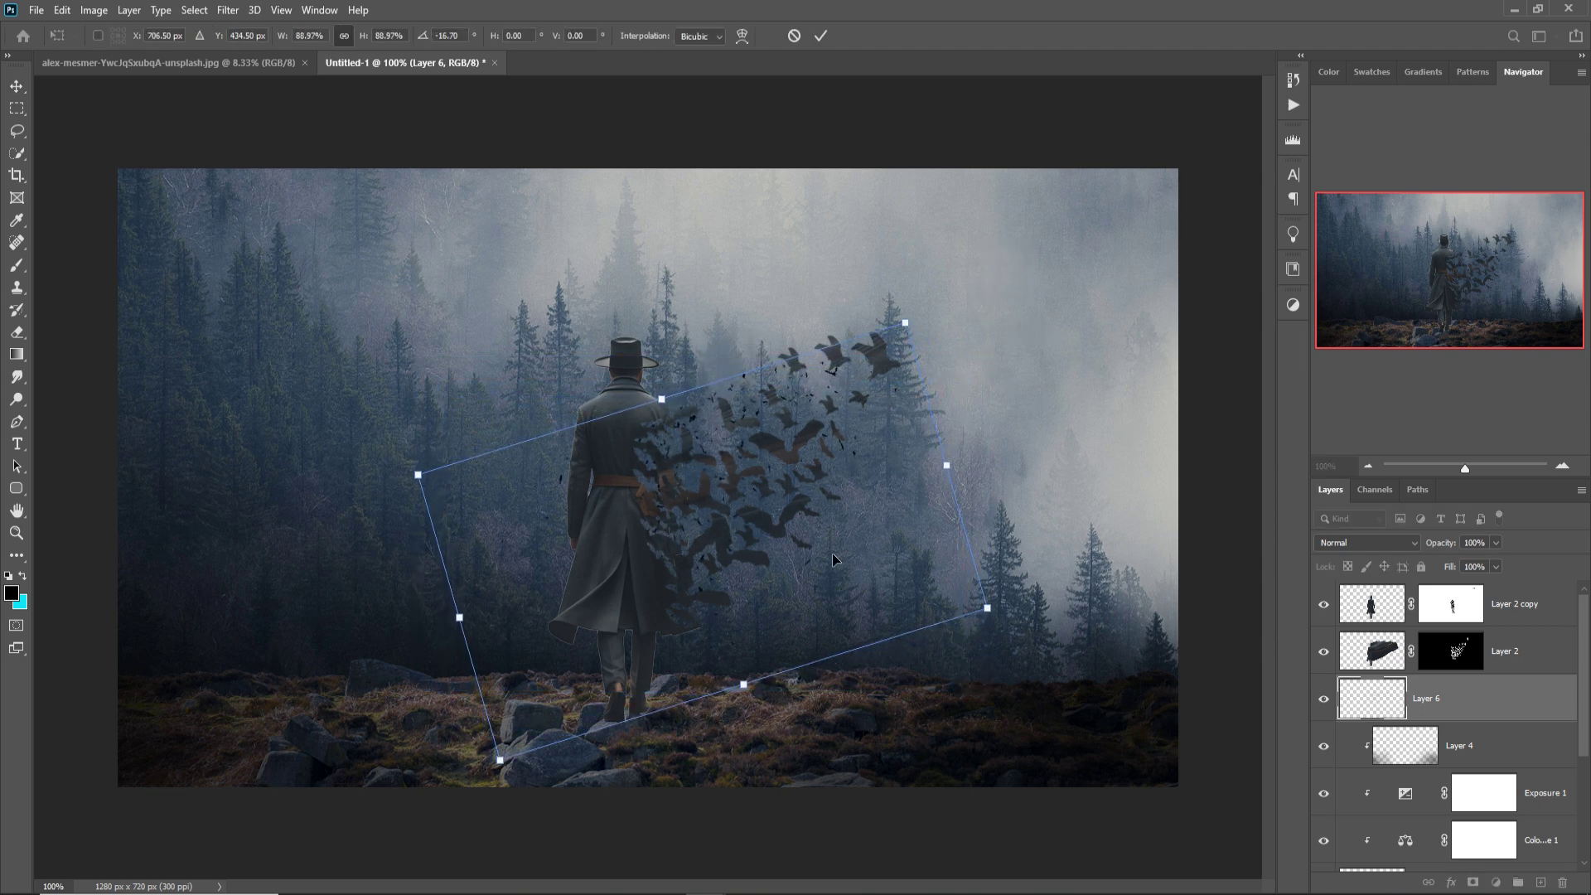
drag(831, 552, 812, 549)
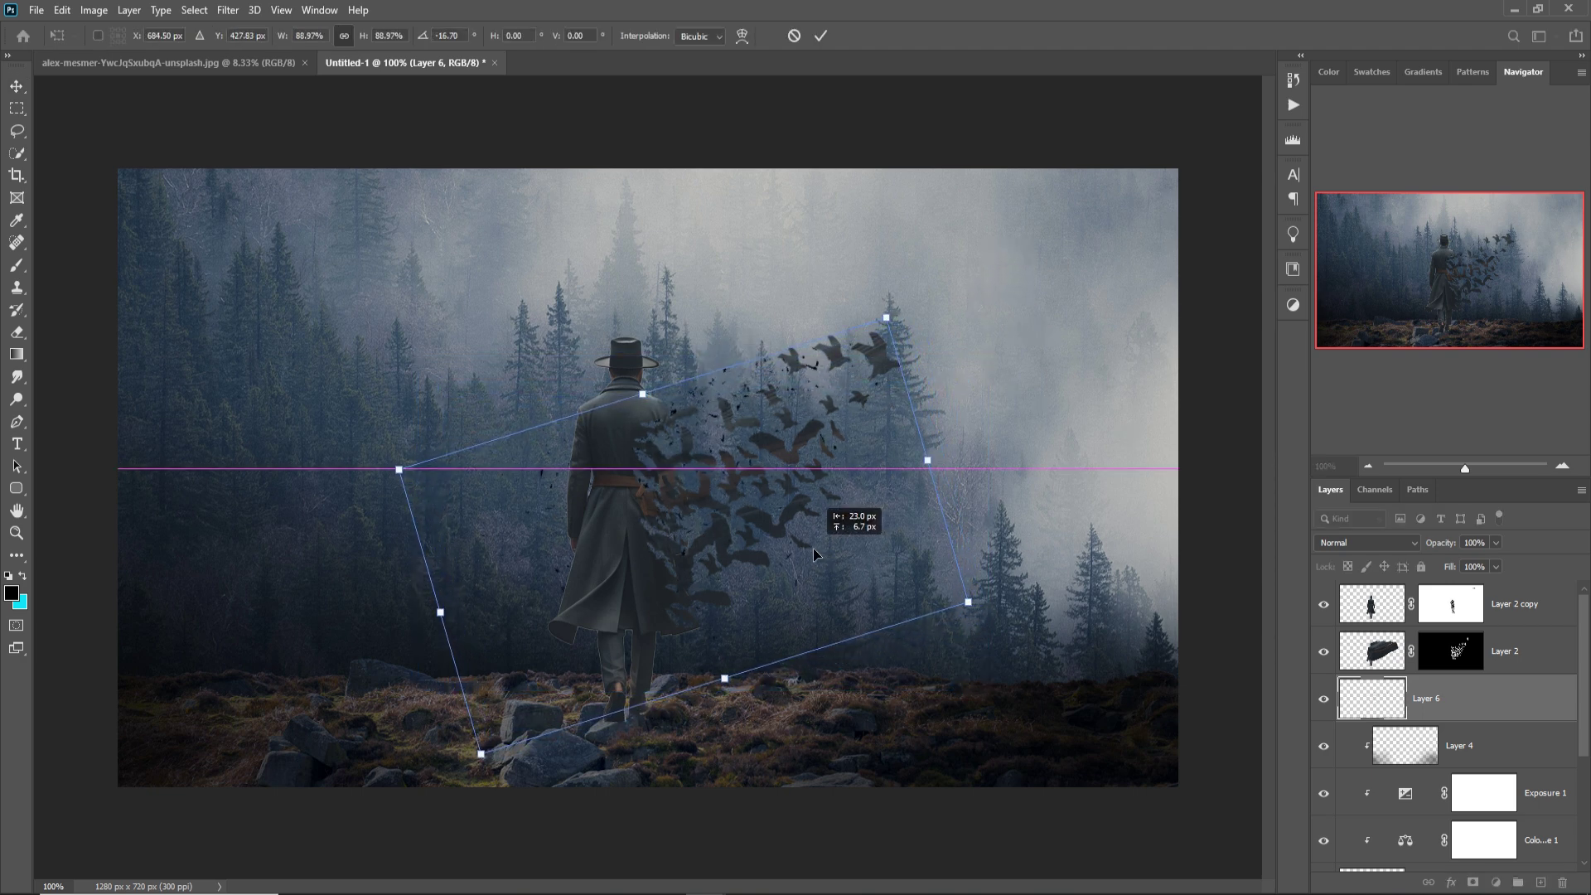
click(819, 37)
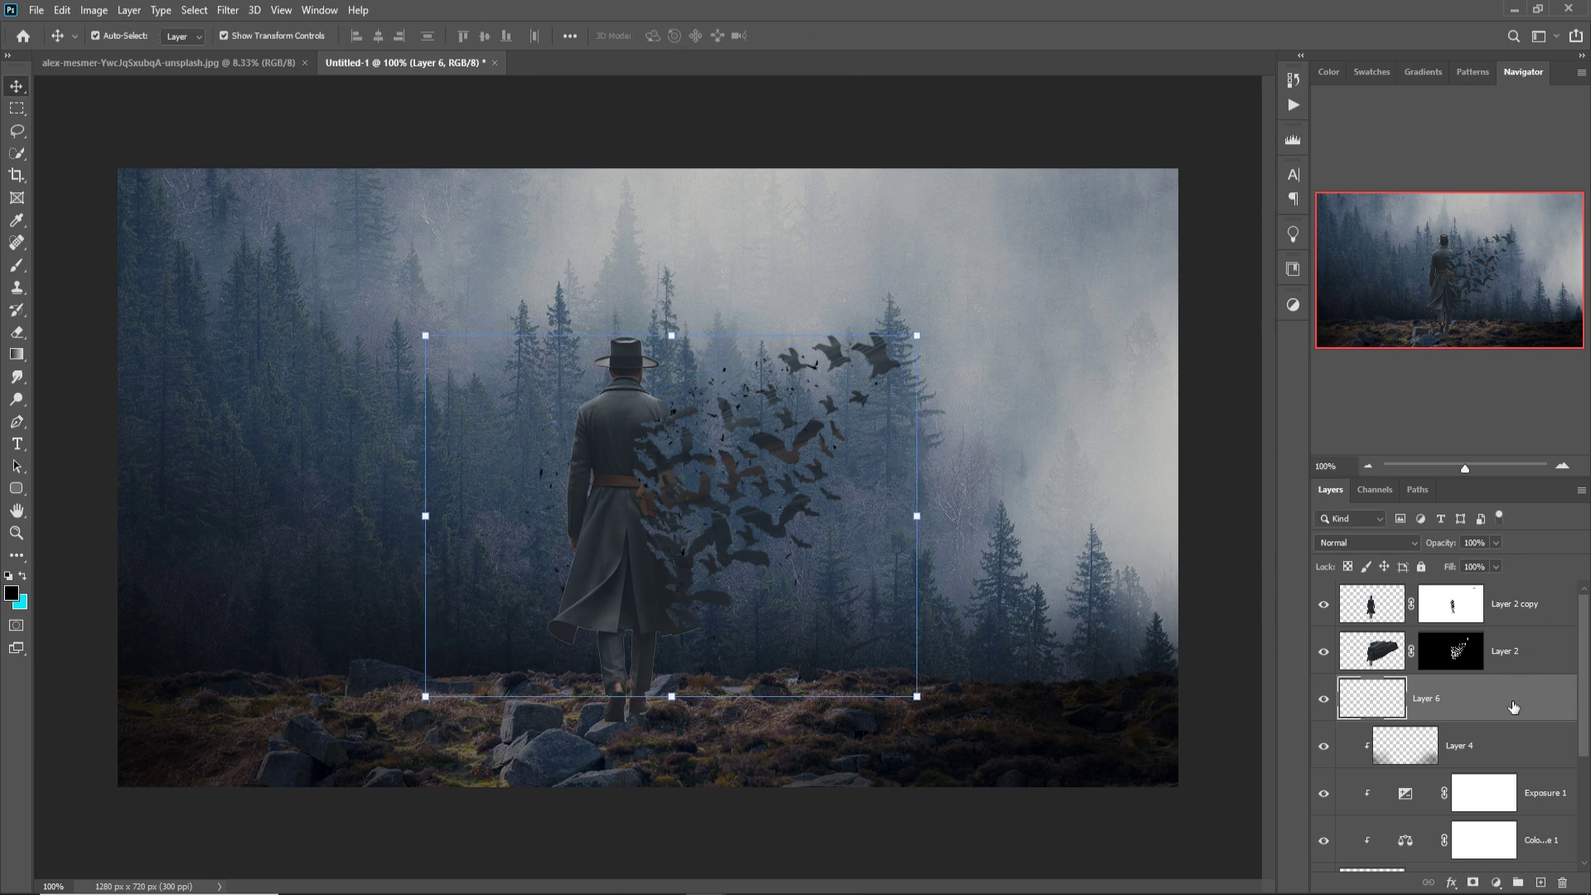
Step: Add a new layer above Layer 6 and select the debris 2 brush
click(1541, 881)
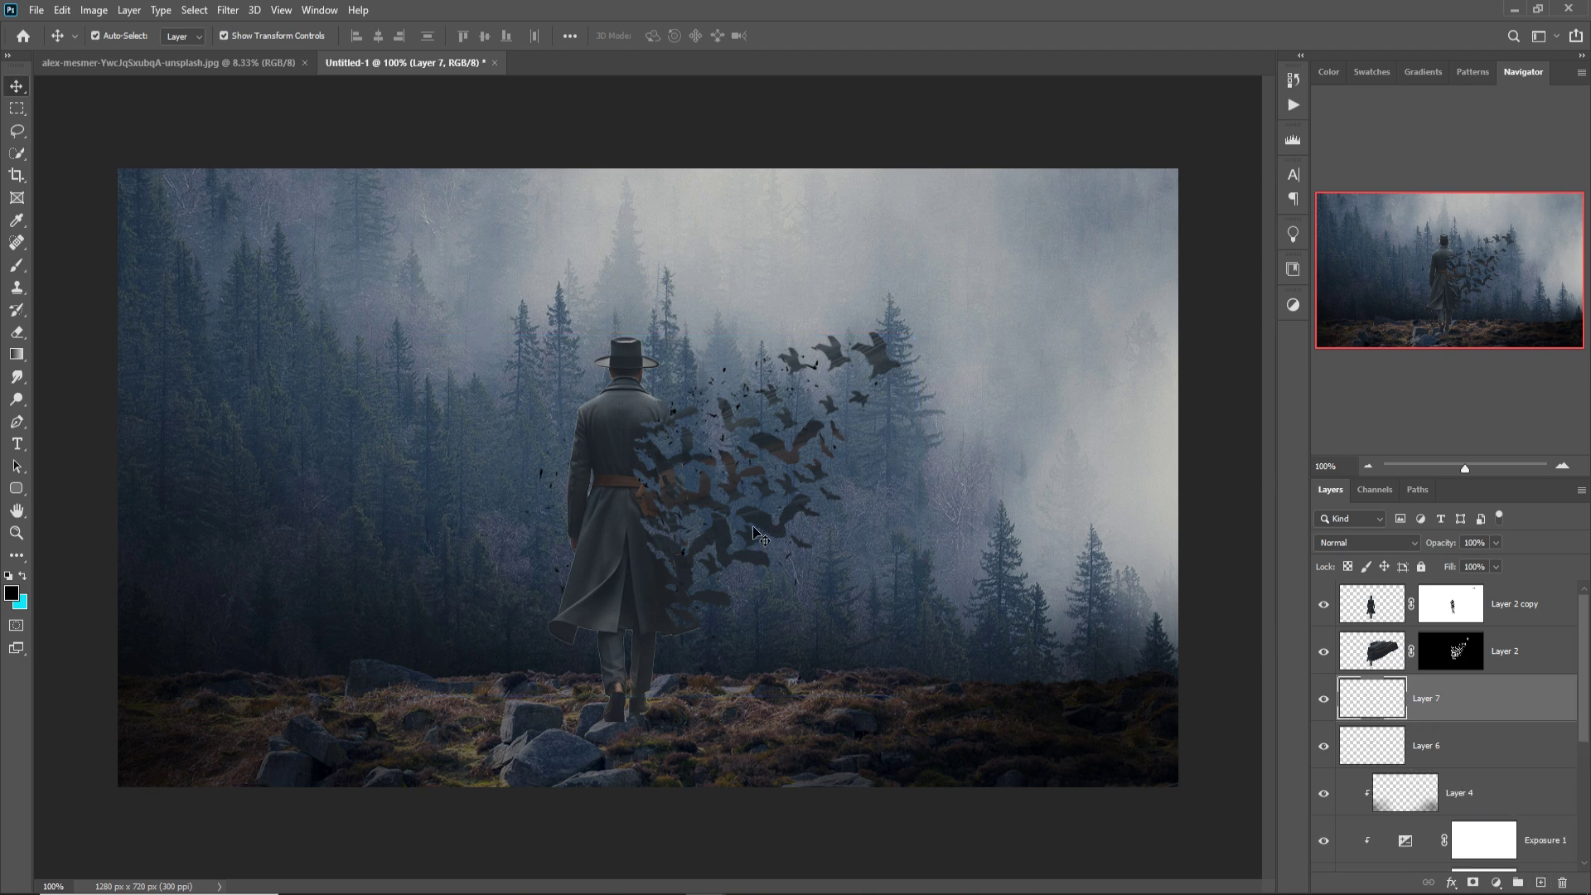
click(17, 265)
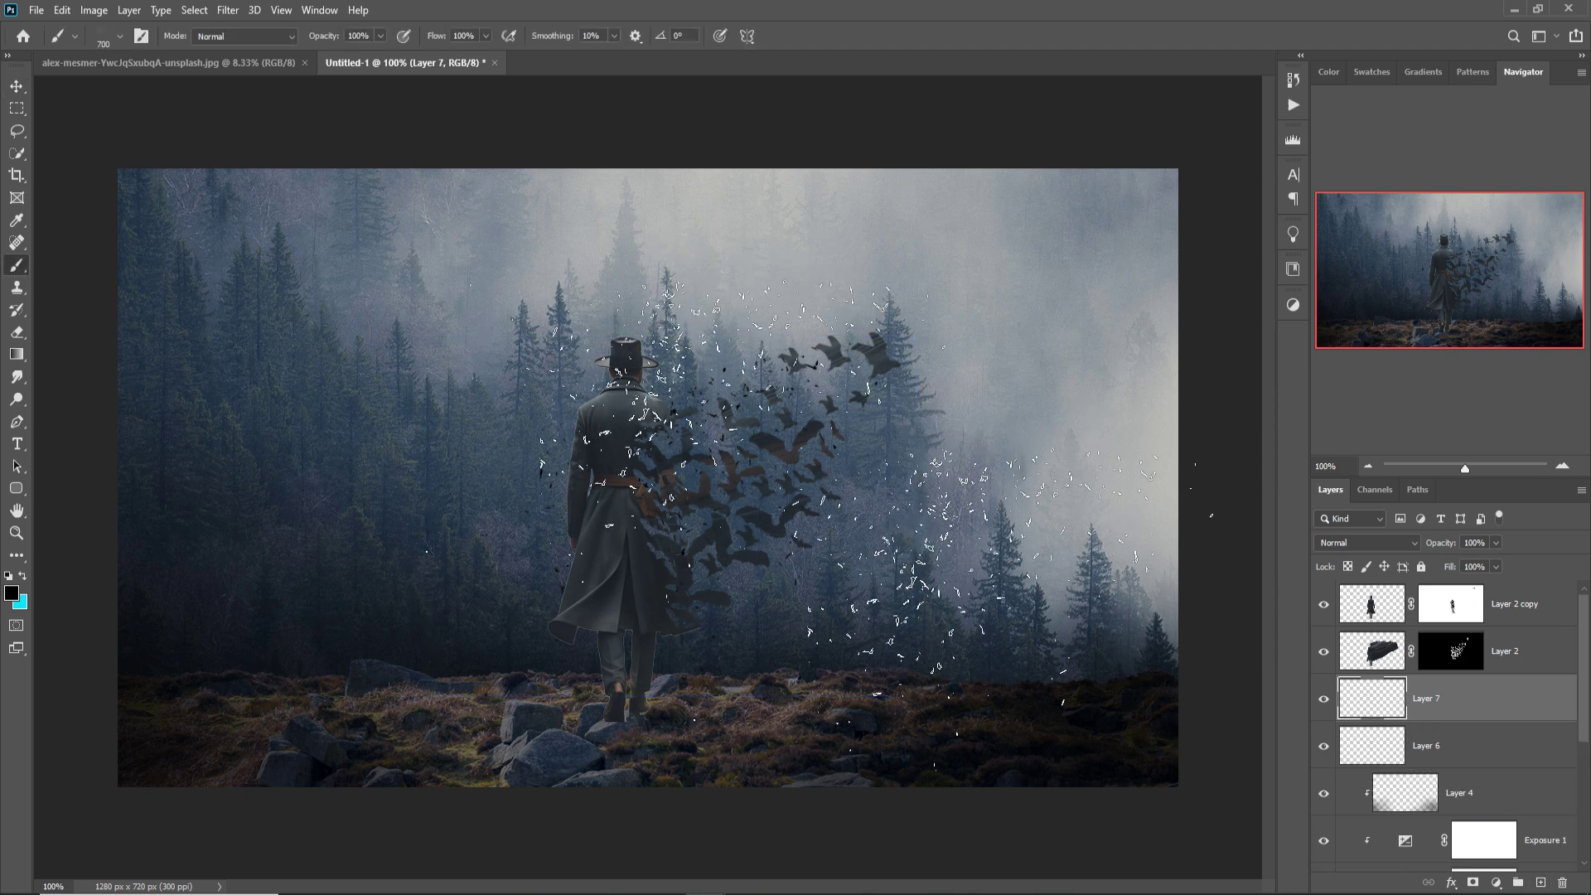
click(120, 35)
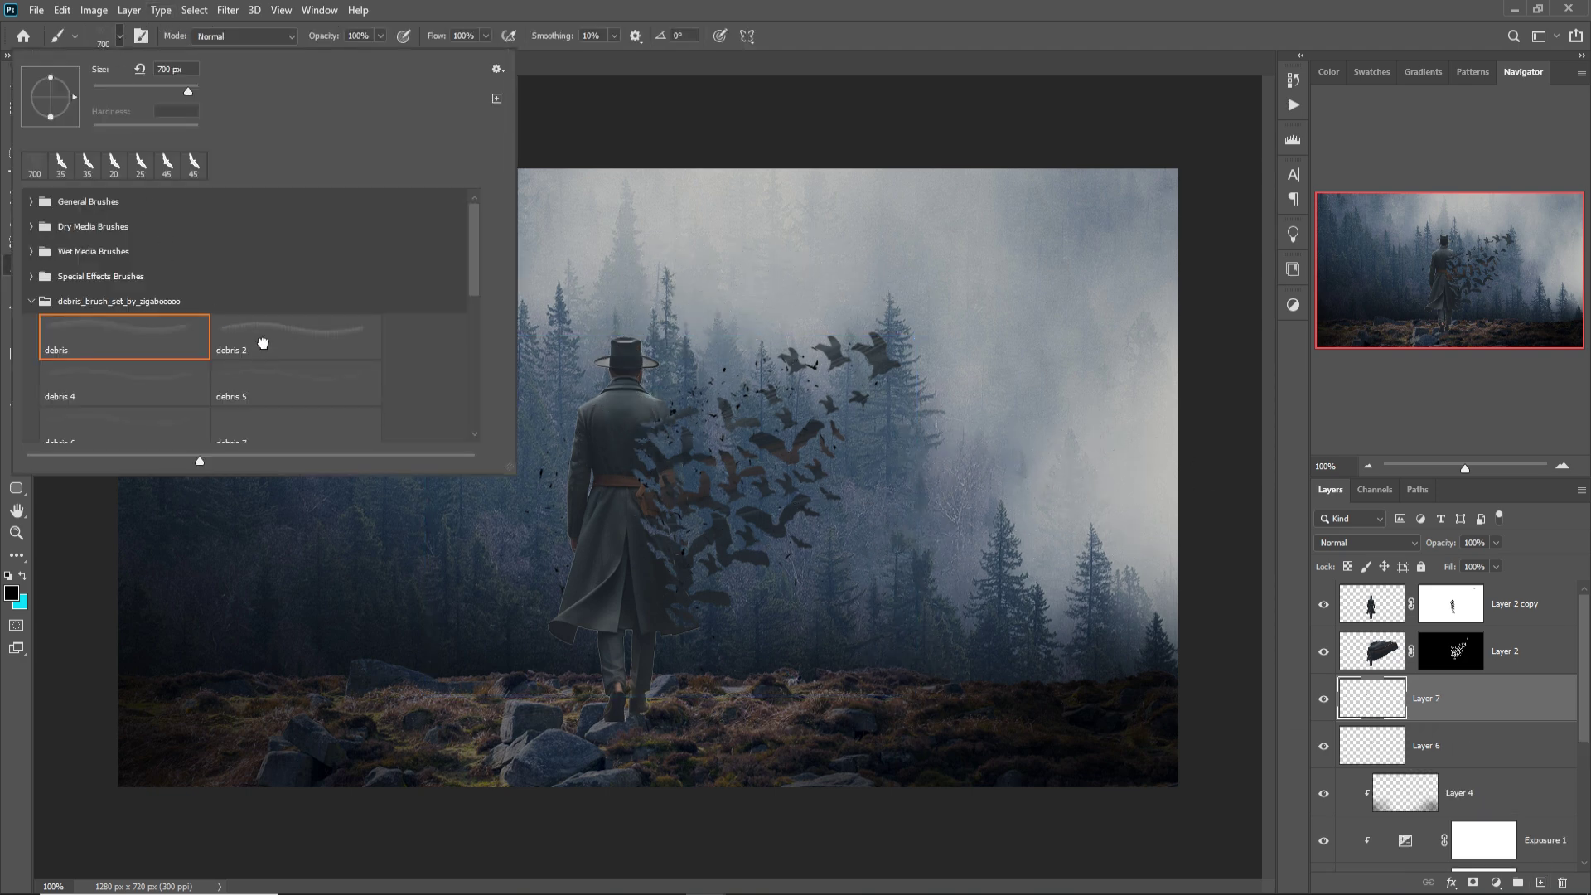
click(262, 342)
key(Return)
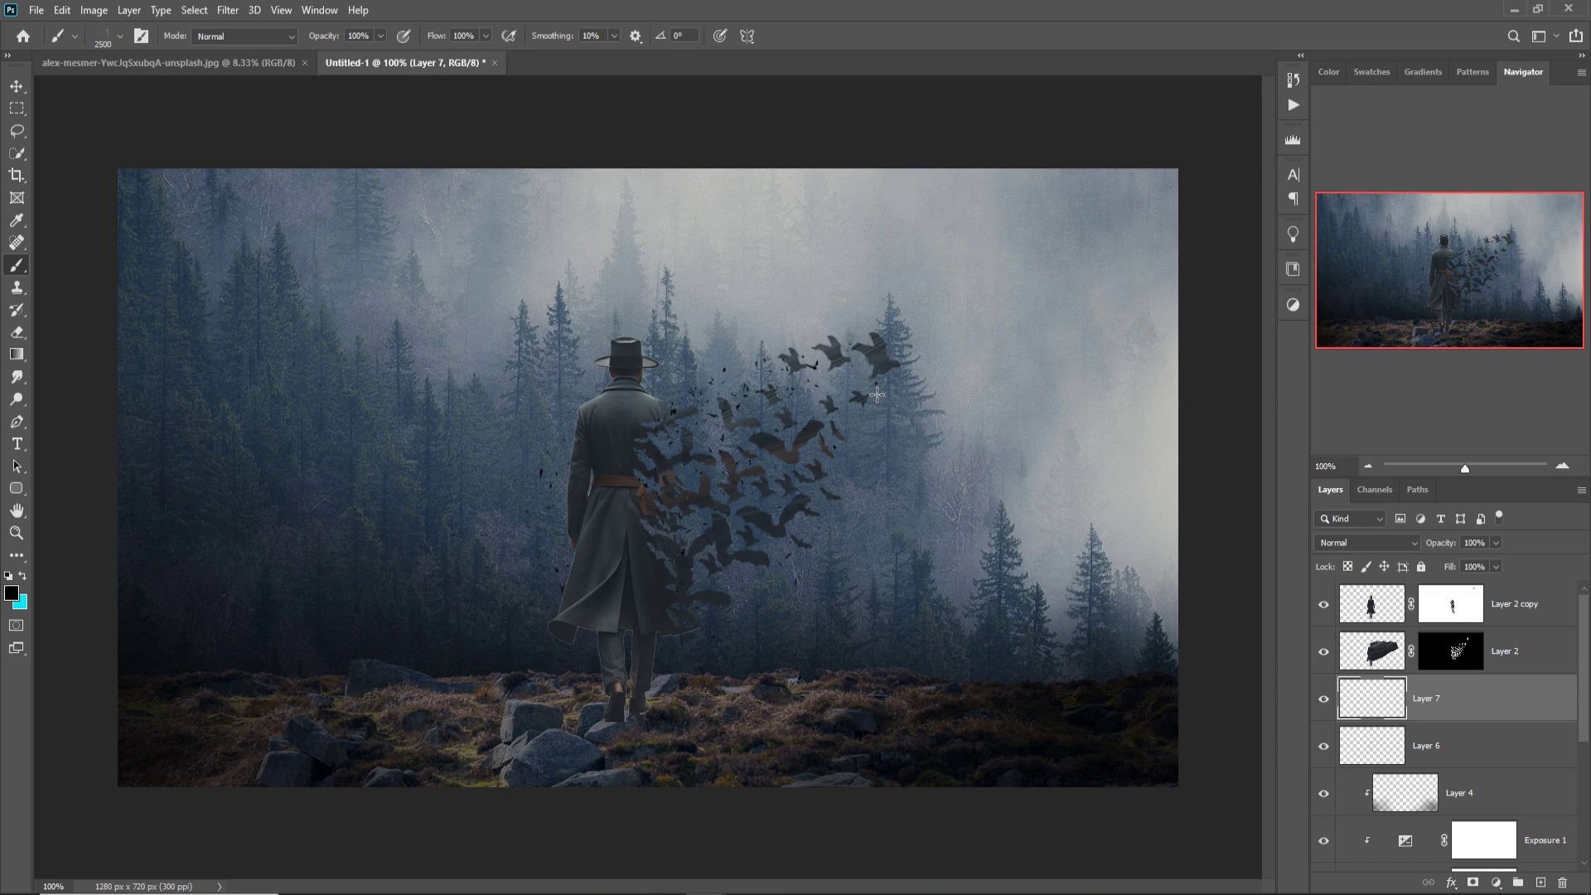
Step: Rotate the debris 2 brush tip to about −173° and shrink it to 400 px
key(bracketleft)
key(bracketleft)
key(bracketleft)
key(bracketleft)
key(bracketleft)
key(bracketleft)
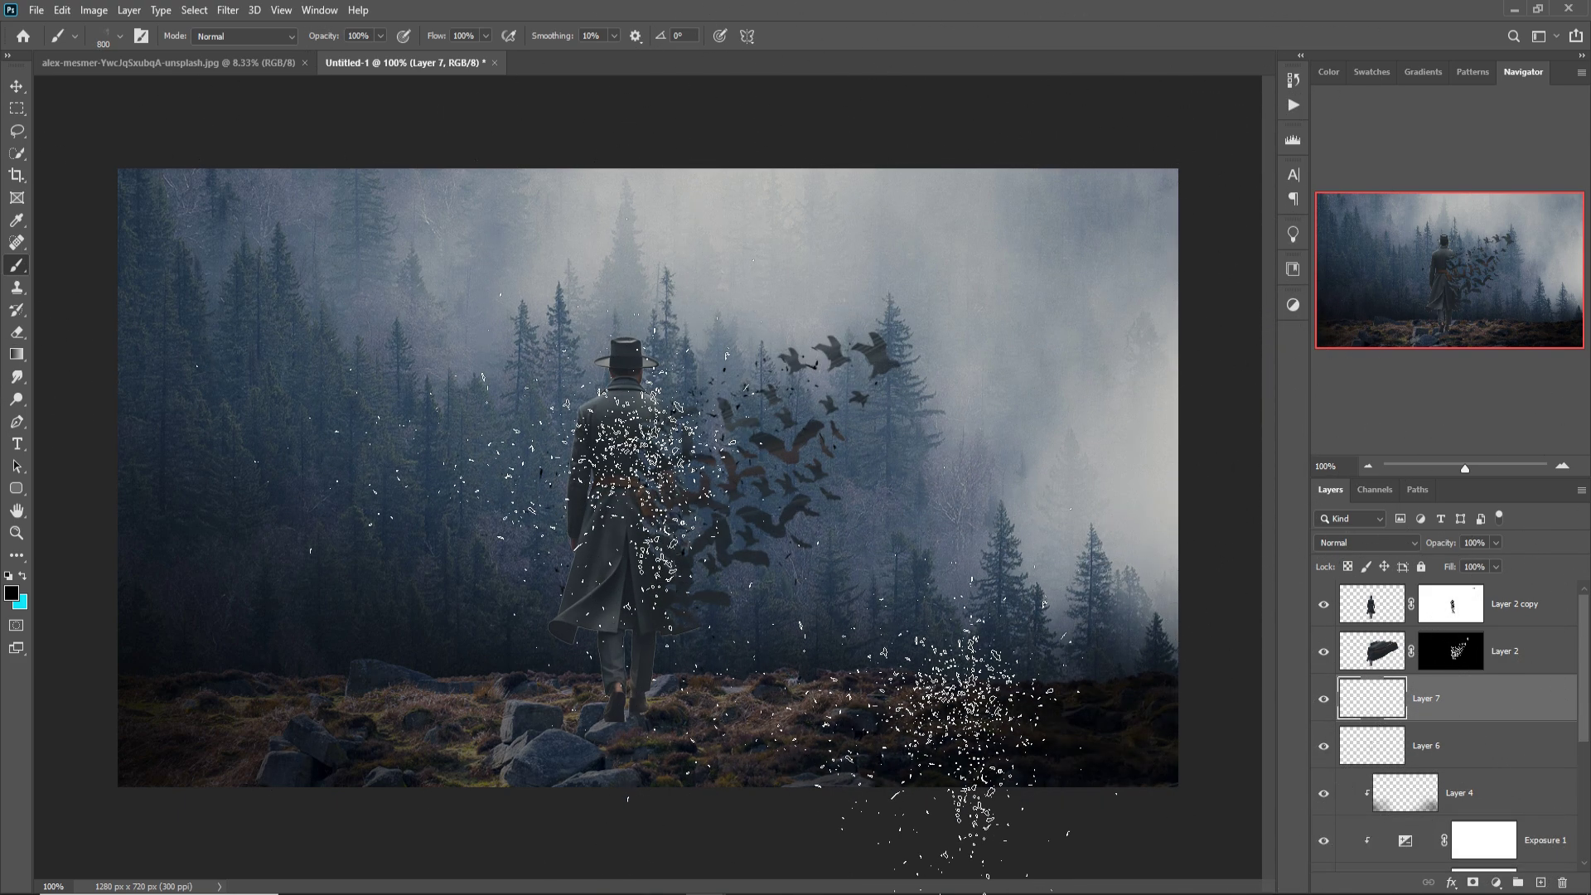
right_click(858, 616)
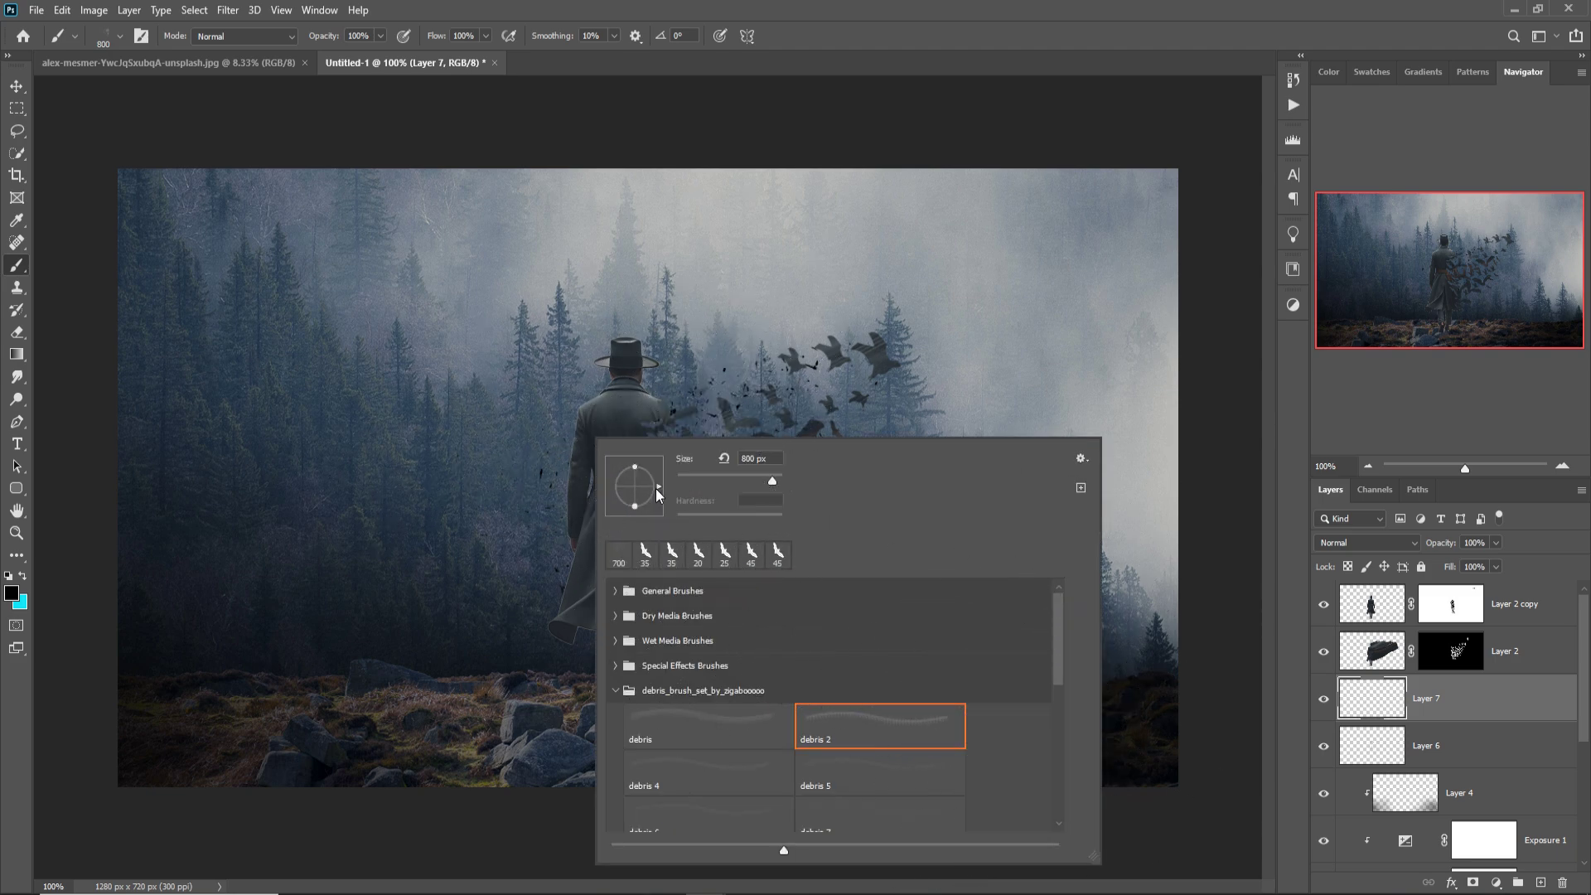
drag(613, 489, 610, 498)
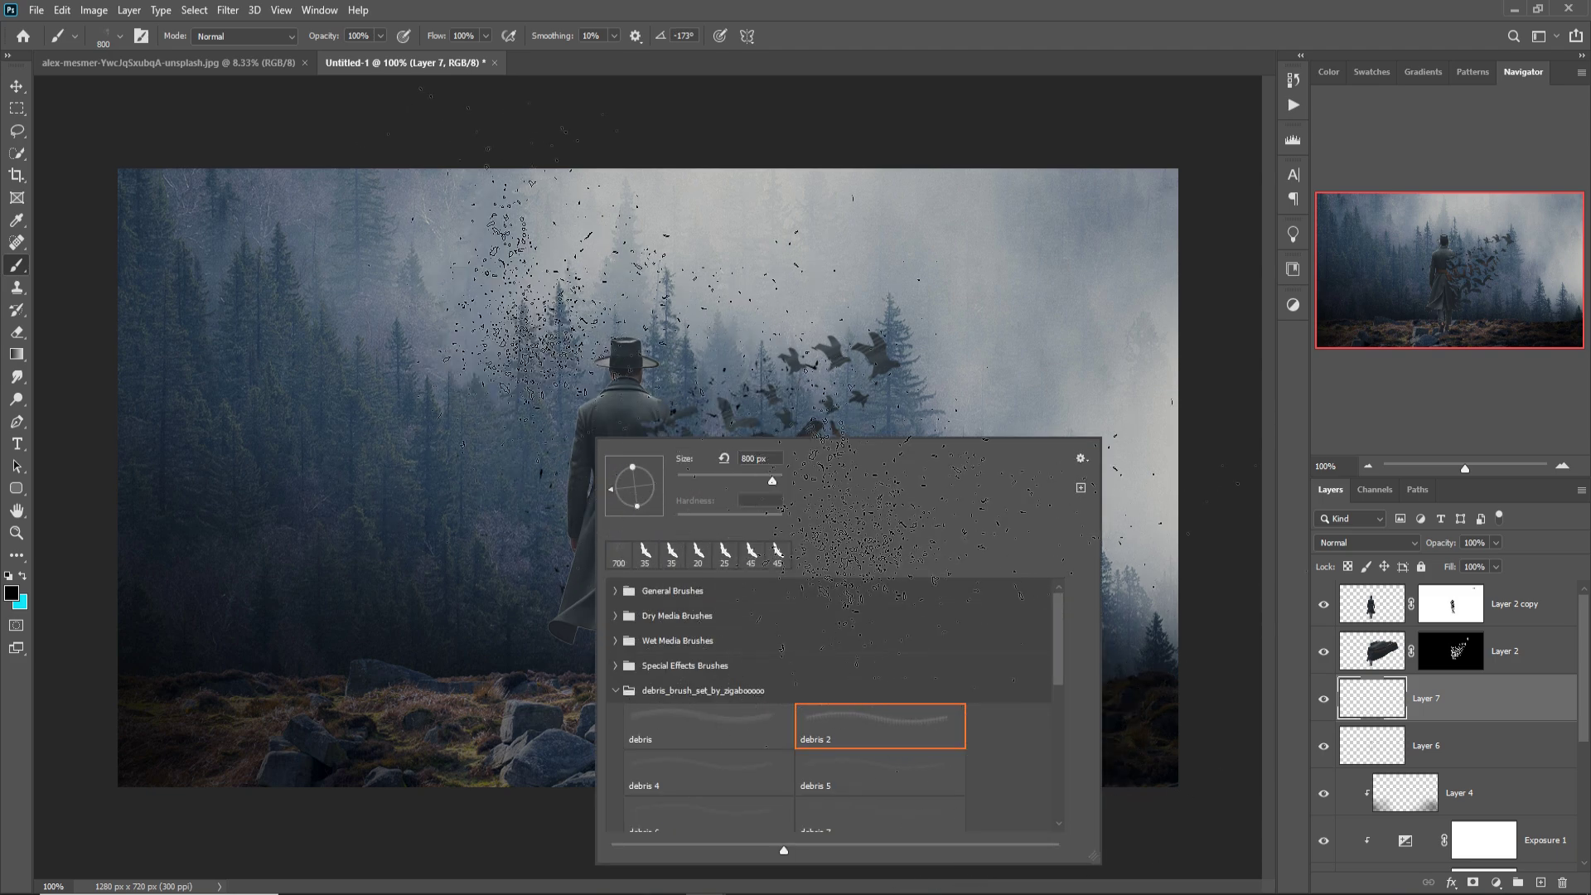
key(Return)
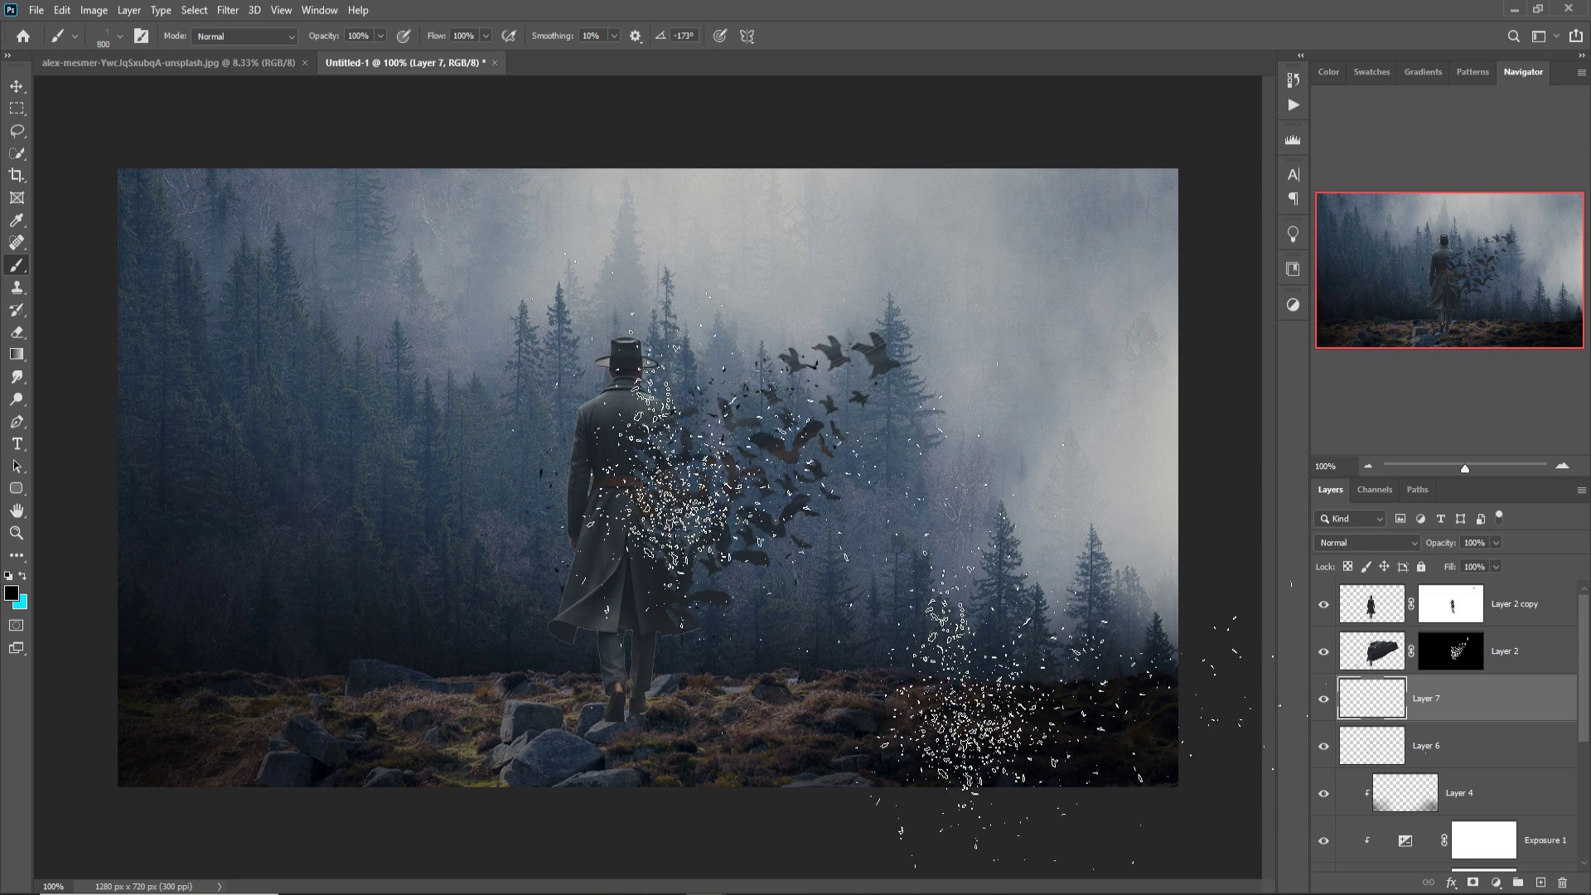
key(bracketleft)
key(bracketleft)
key(bracketleft)
Step: Delete Layer 7 and sample a dark blue-grey paint colour from the image
key(Delete)
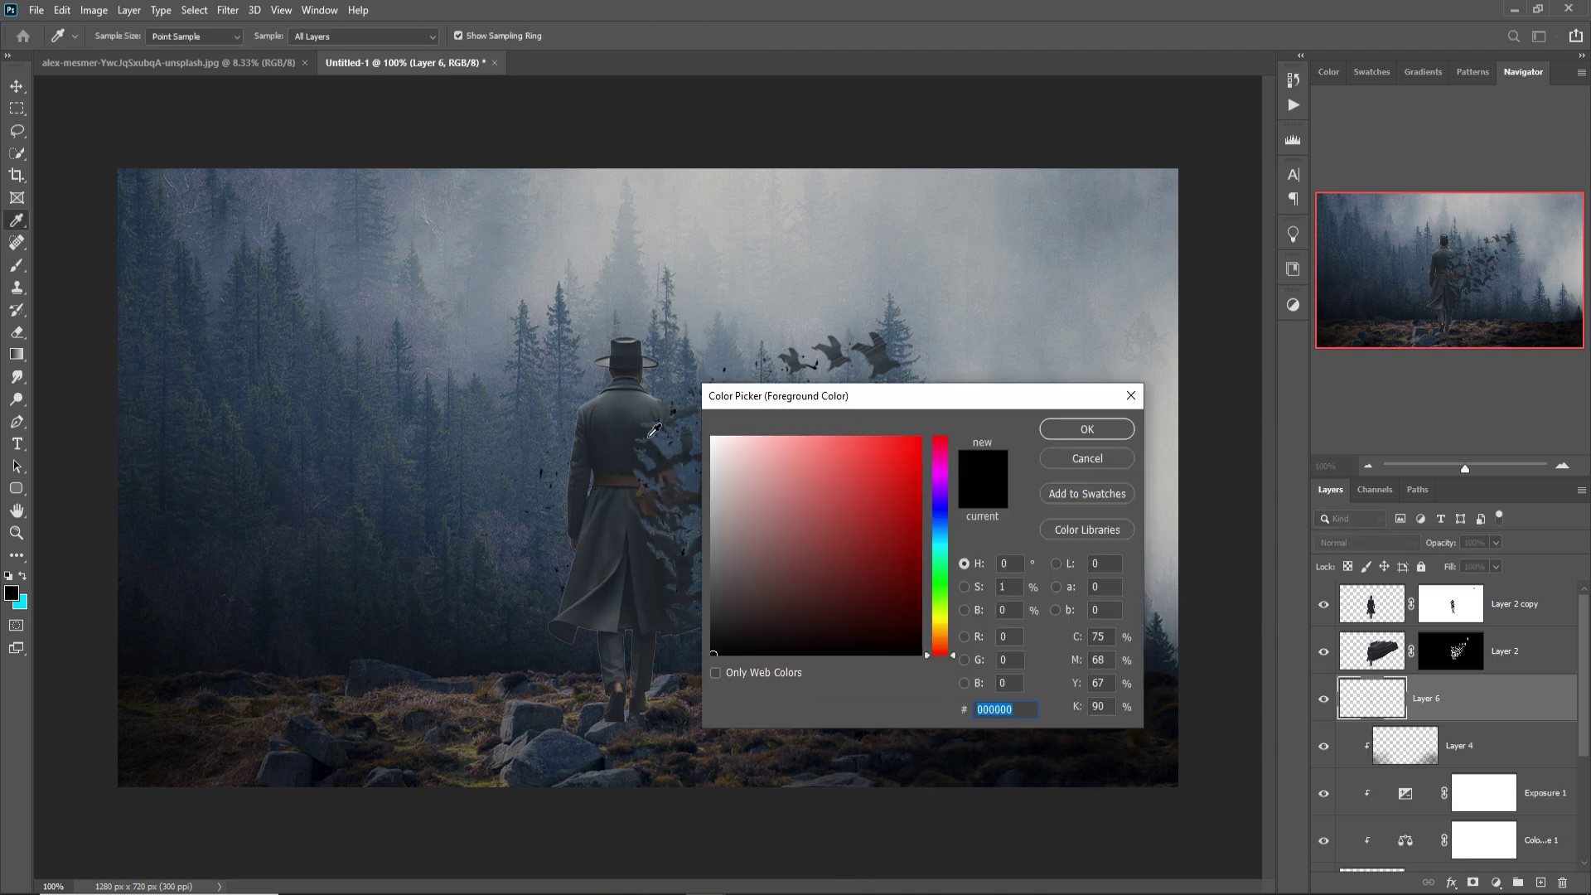
click(639, 445)
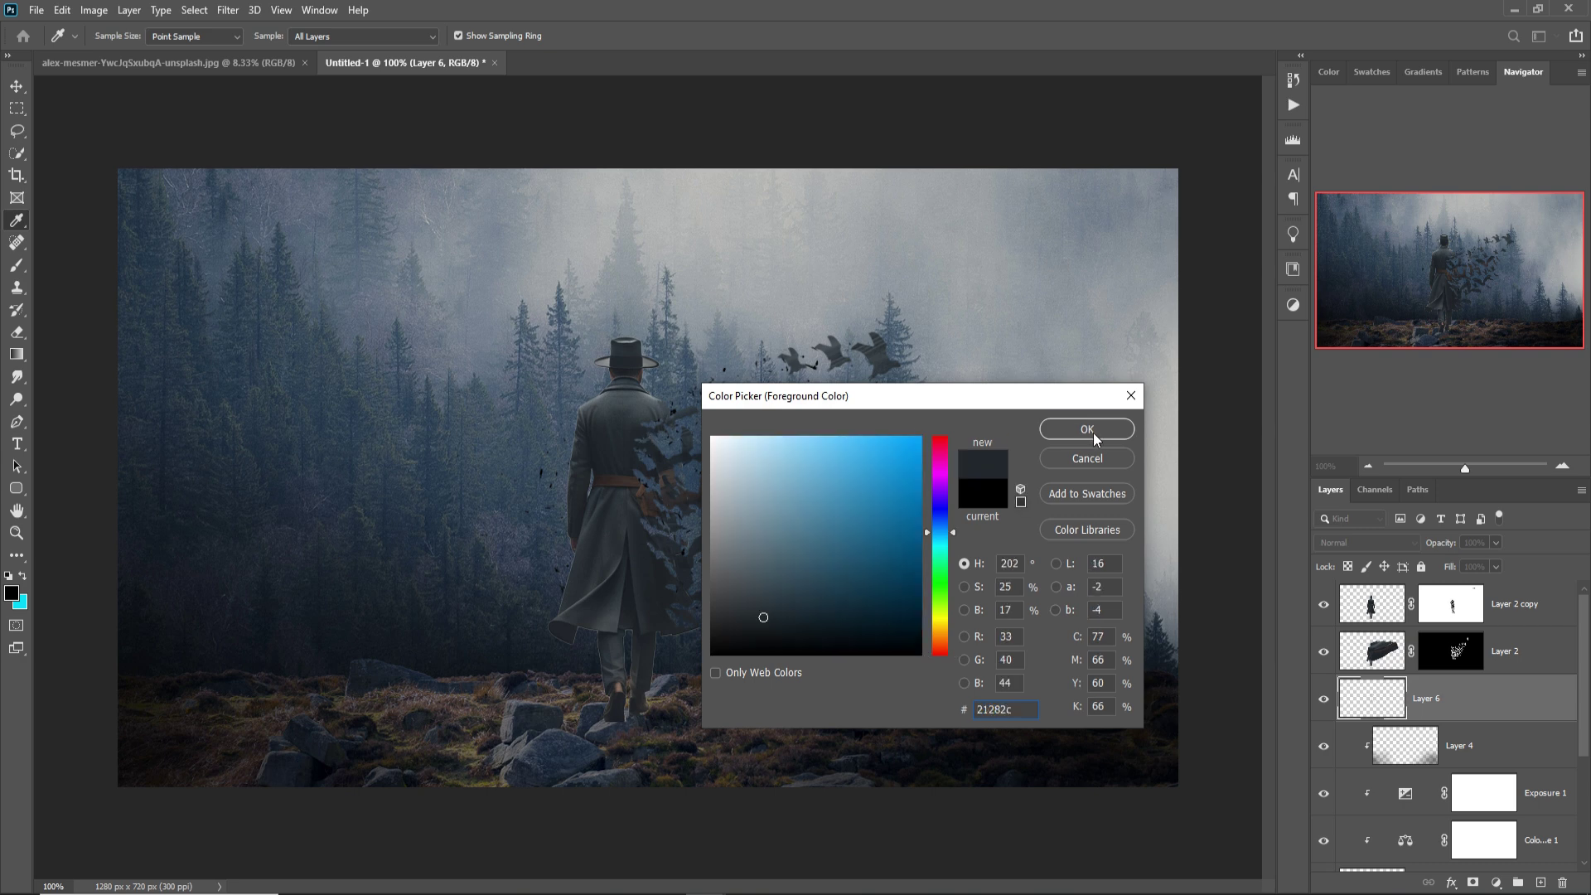
click(1087, 428)
Step: Return to a 600 px brush, dismiss the IDM warning, and switch to Move
key(b)
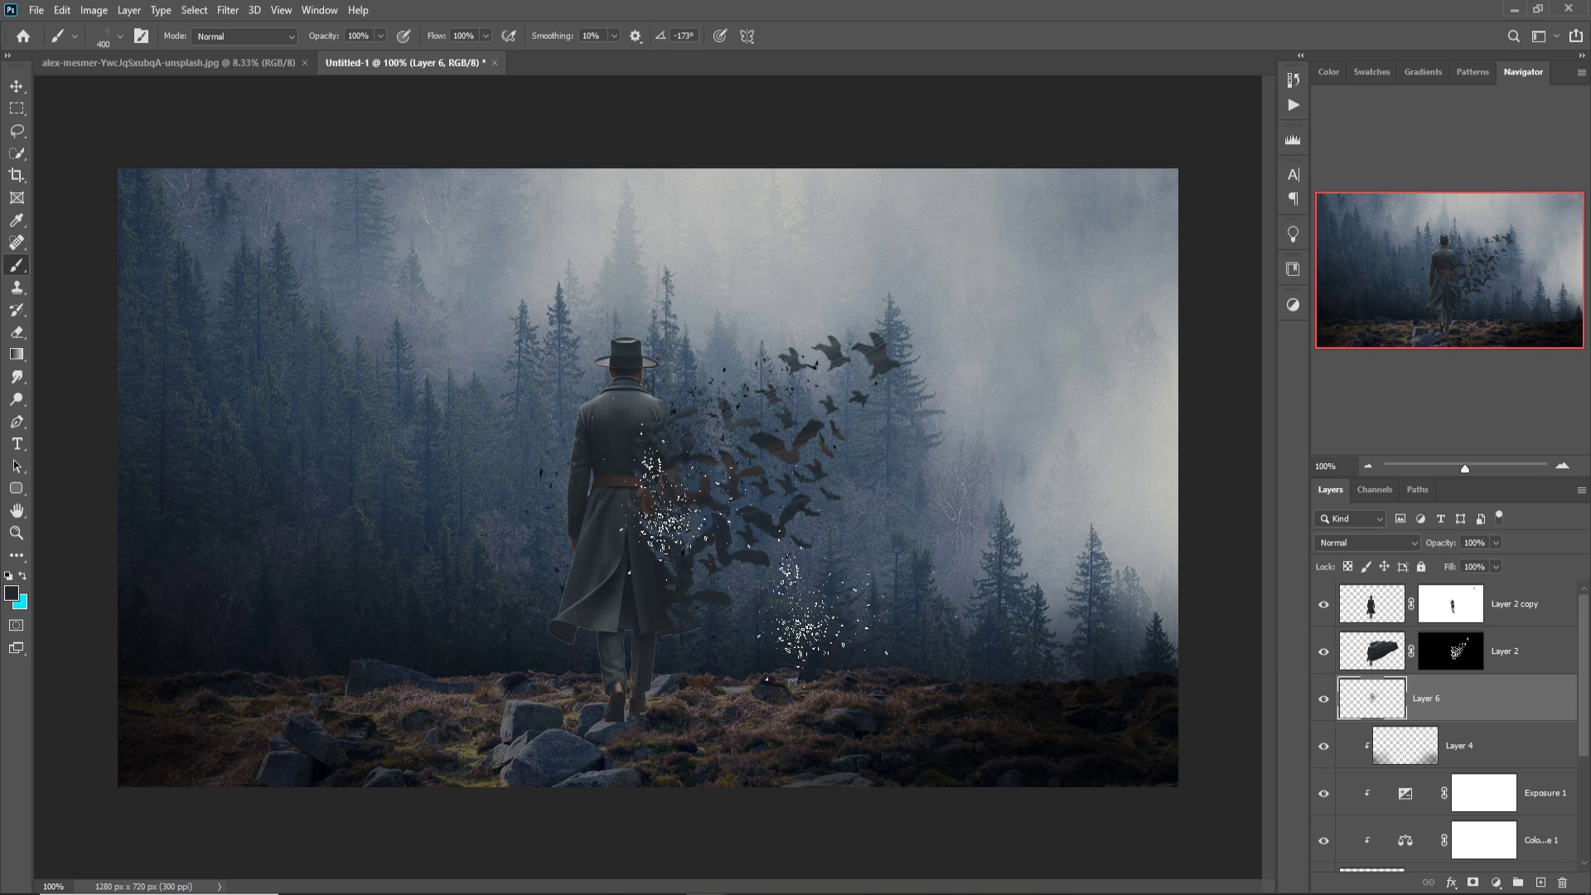
key(bracketright)
key(bracketright)
key(bracketright)
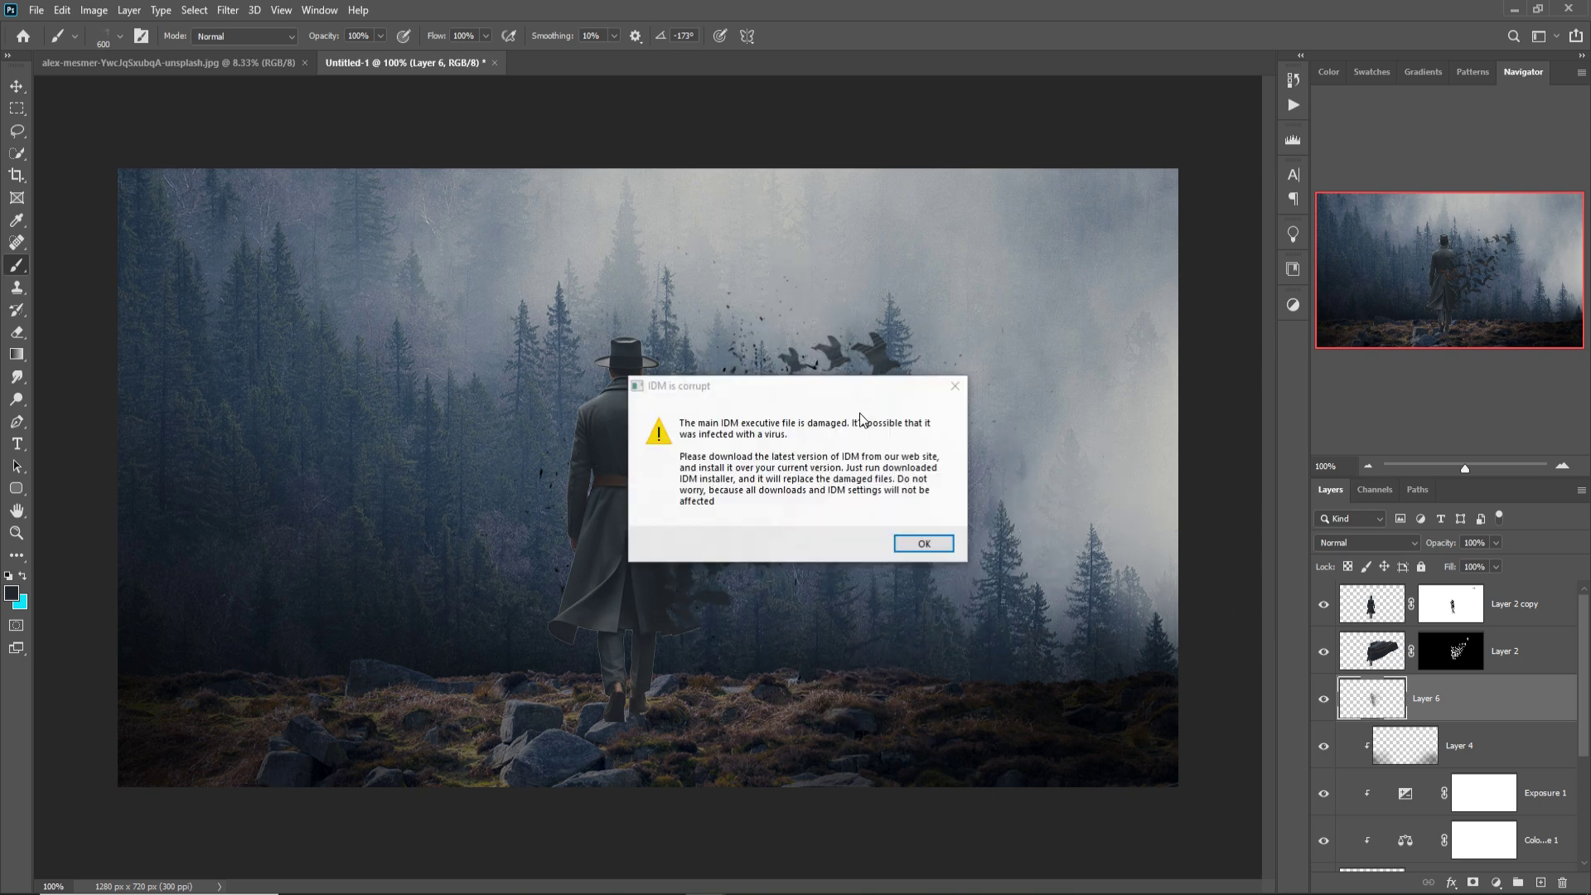
key(Return)
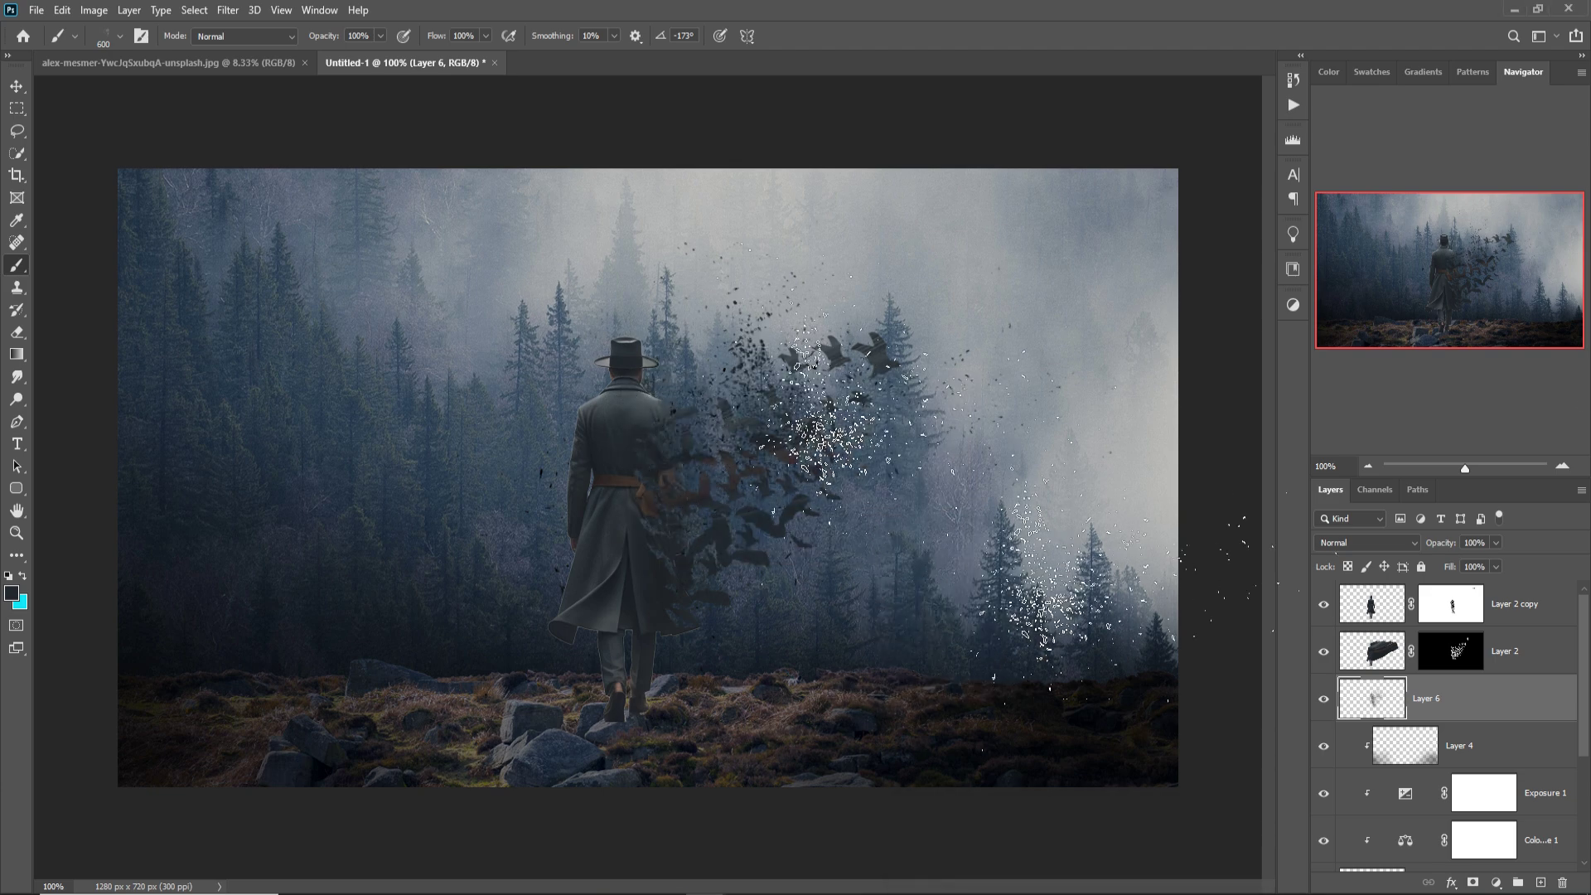
click(8, 93)
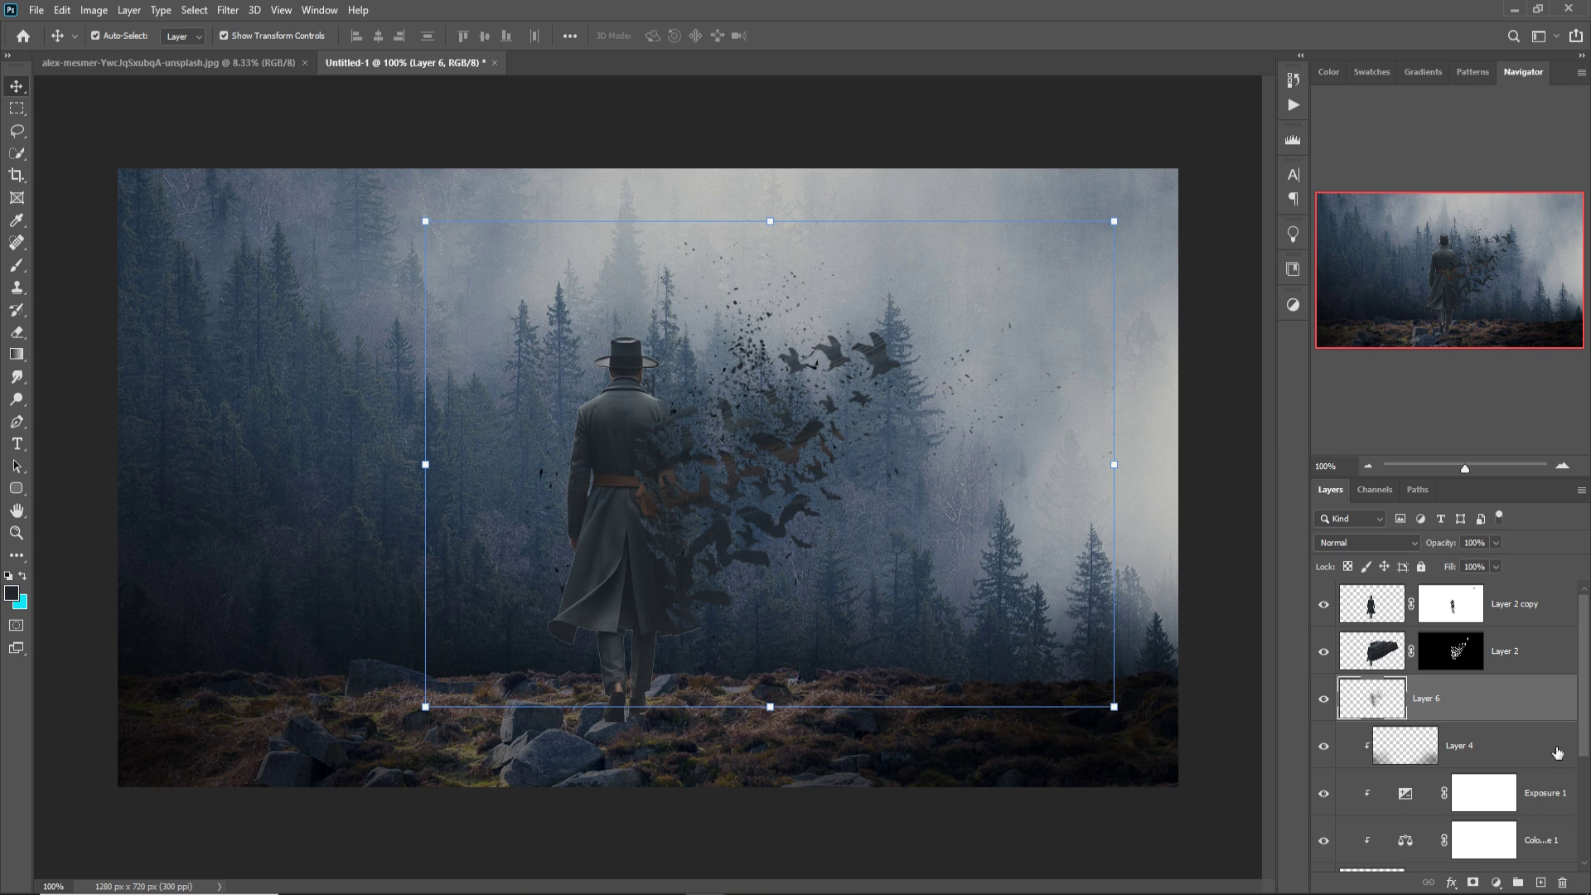
scroll(1540, 746, down, 3)
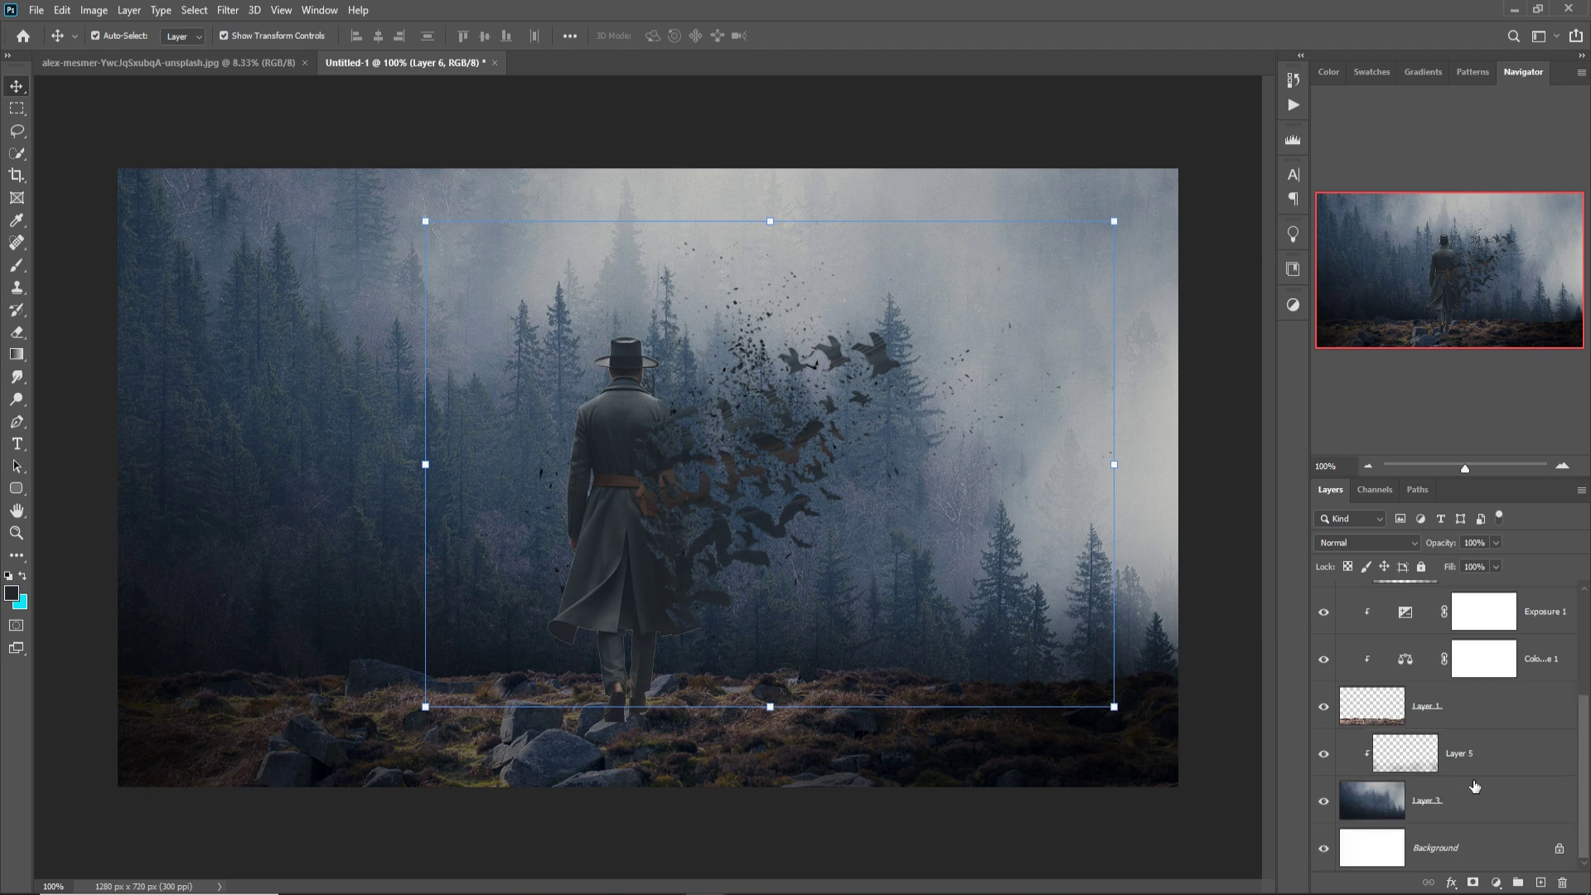
Step: Select the Background layer and set the brush colour to white
click(1506, 719)
click(1535, 751)
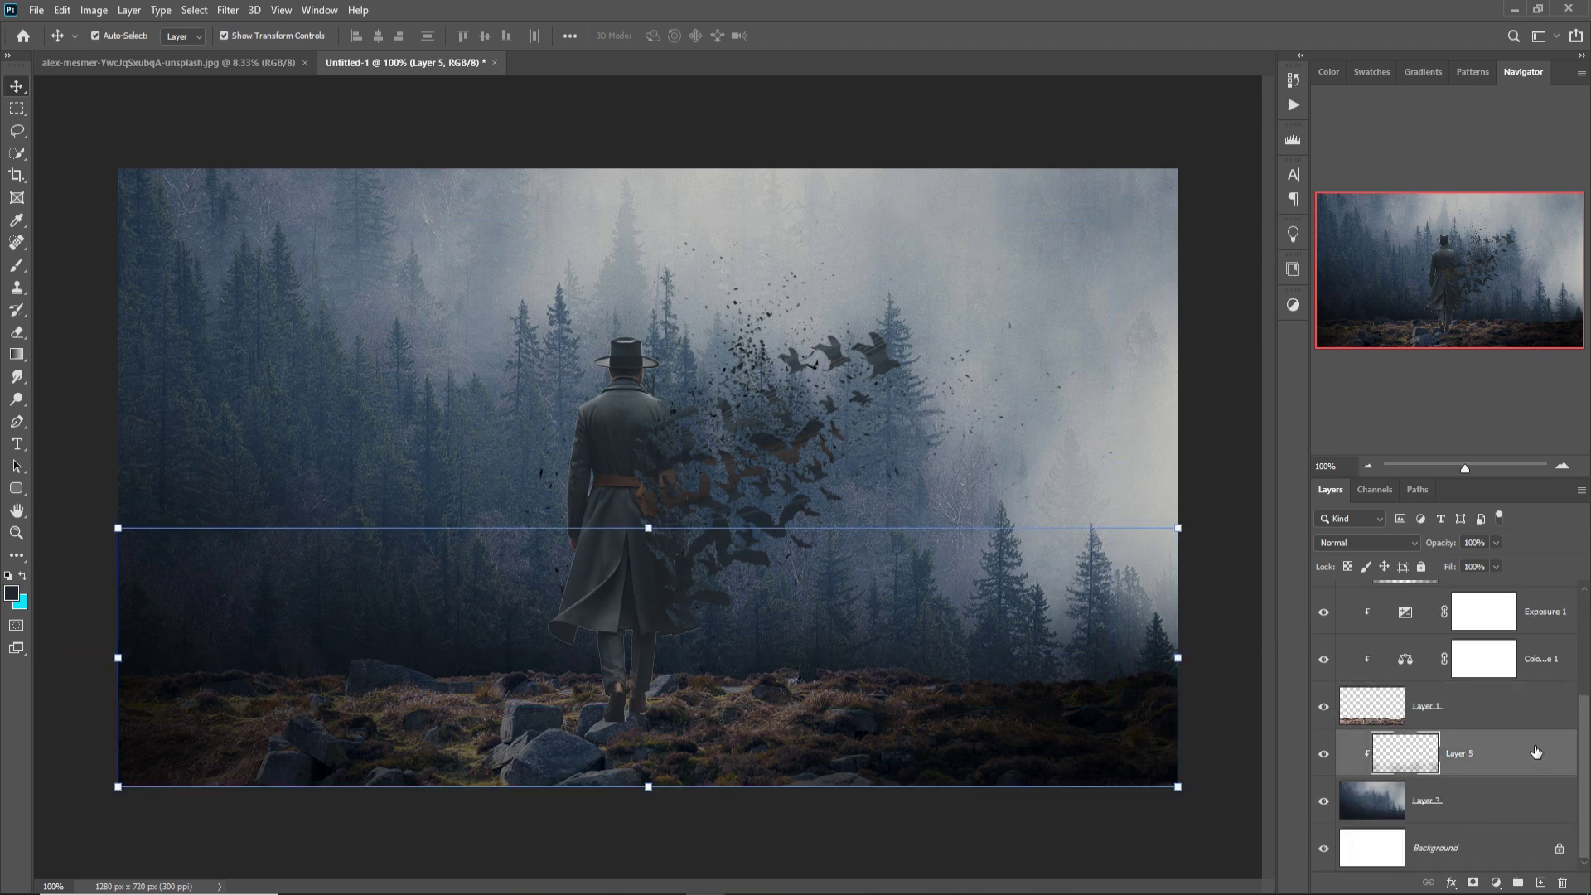
click(1541, 846)
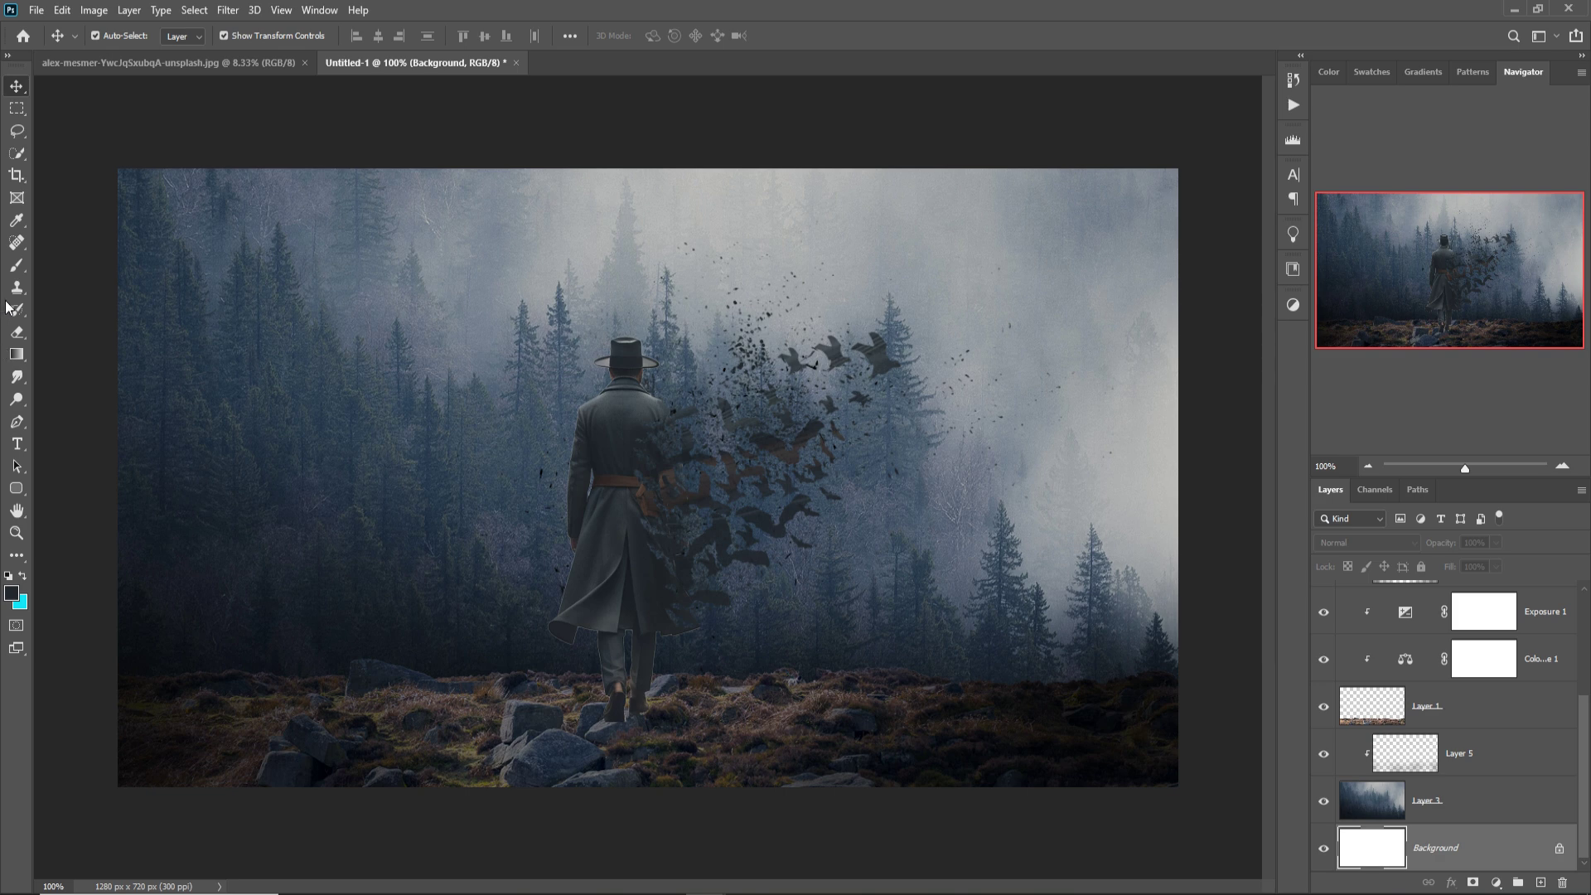
click(18, 265)
click(23, 576)
click(12, 592)
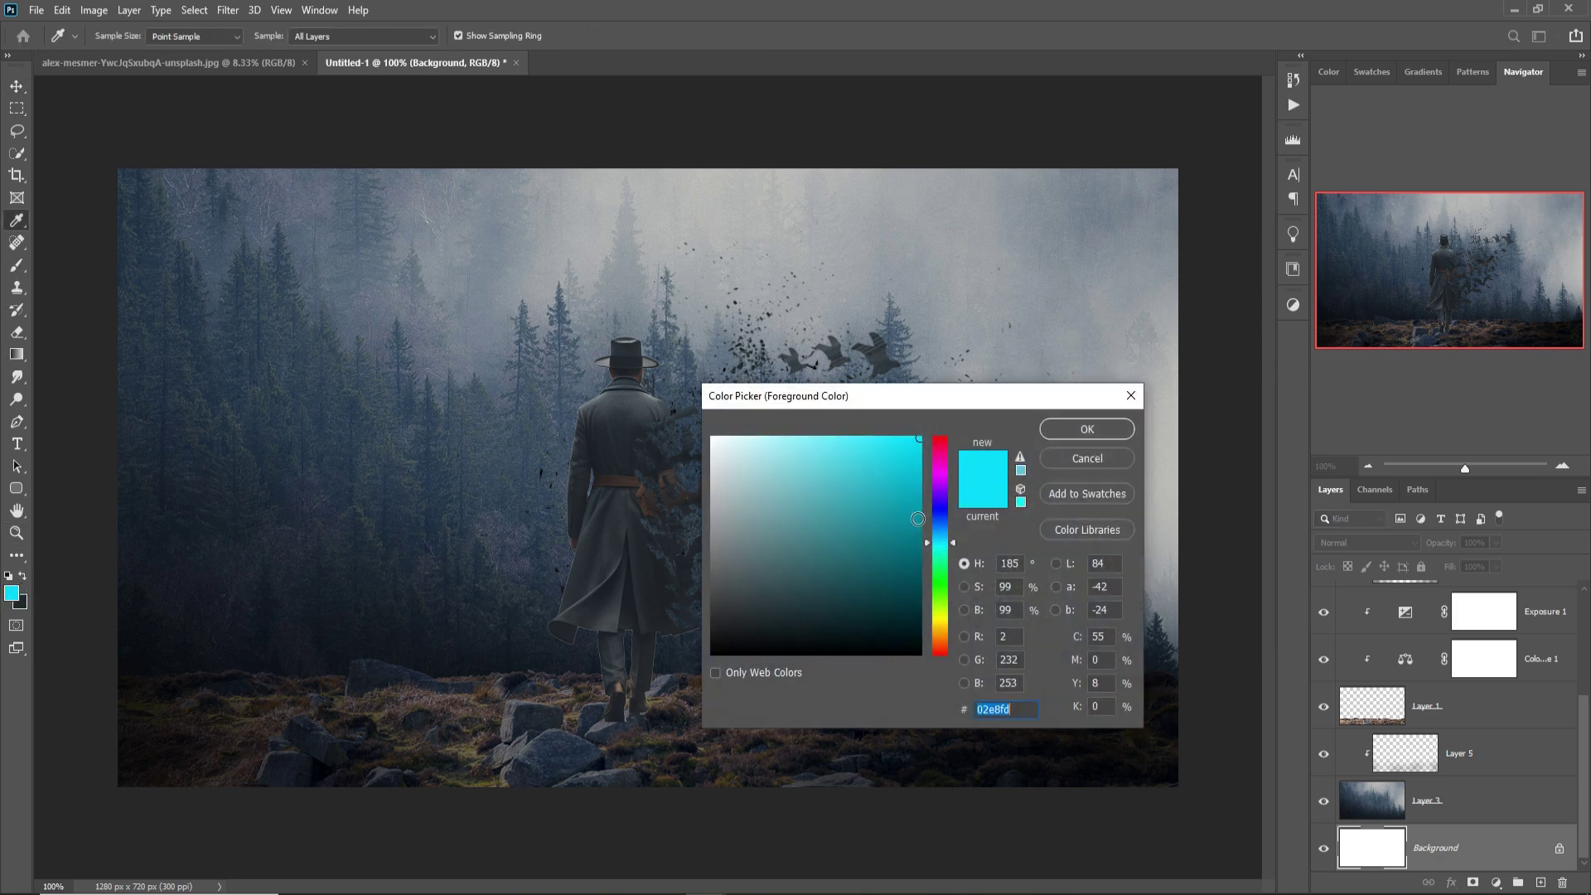
text(ffffff)
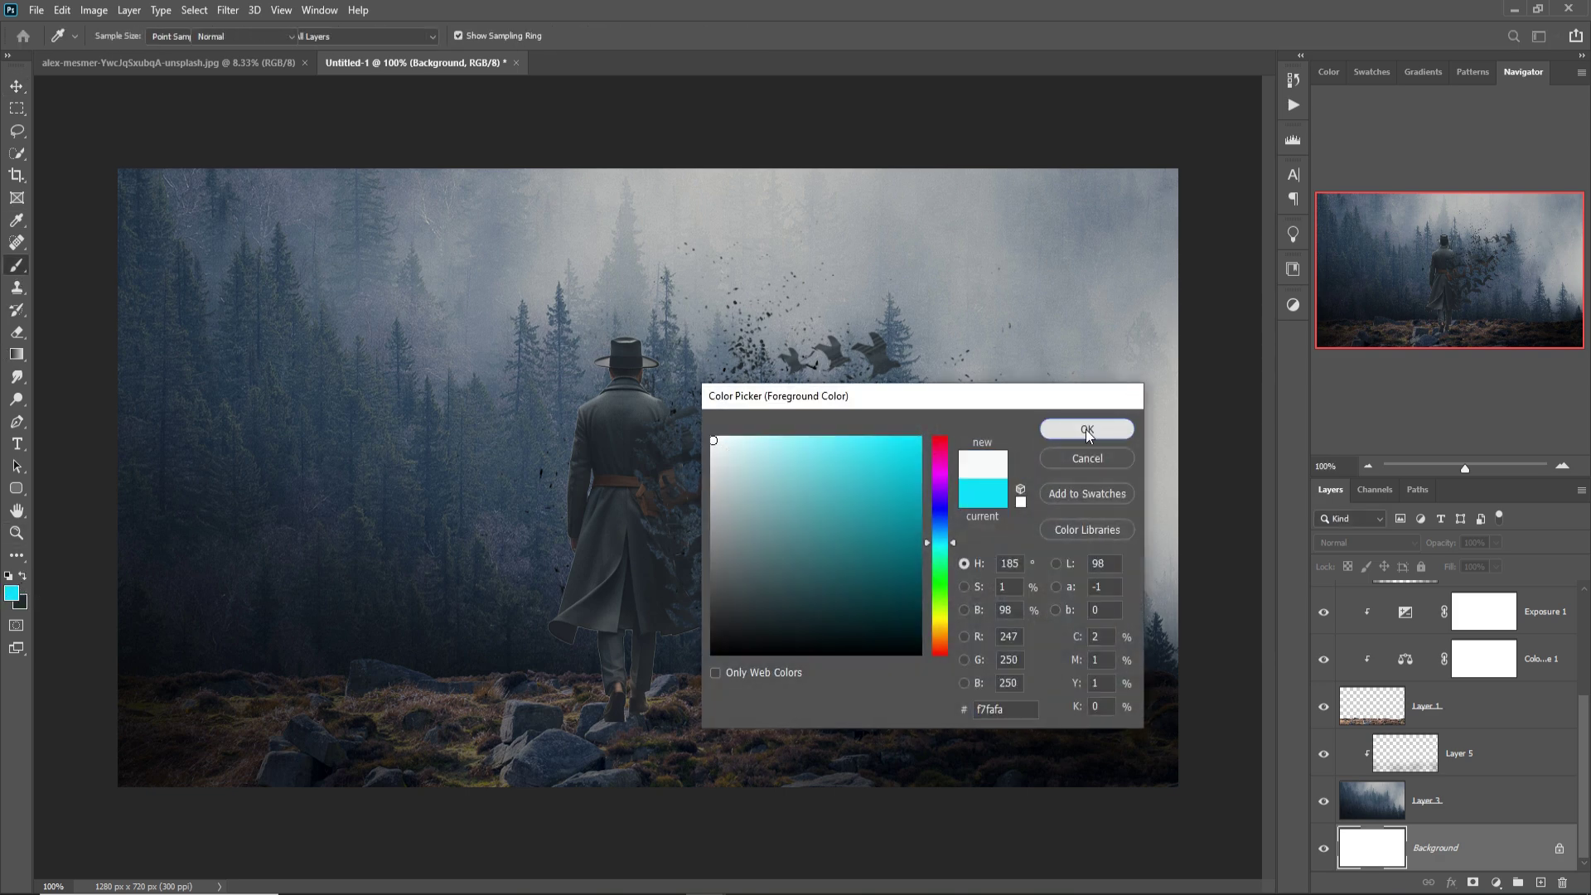
click(1087, 430)
Step: Choose the Soft Round brush from General Brushes
click(121, 36)
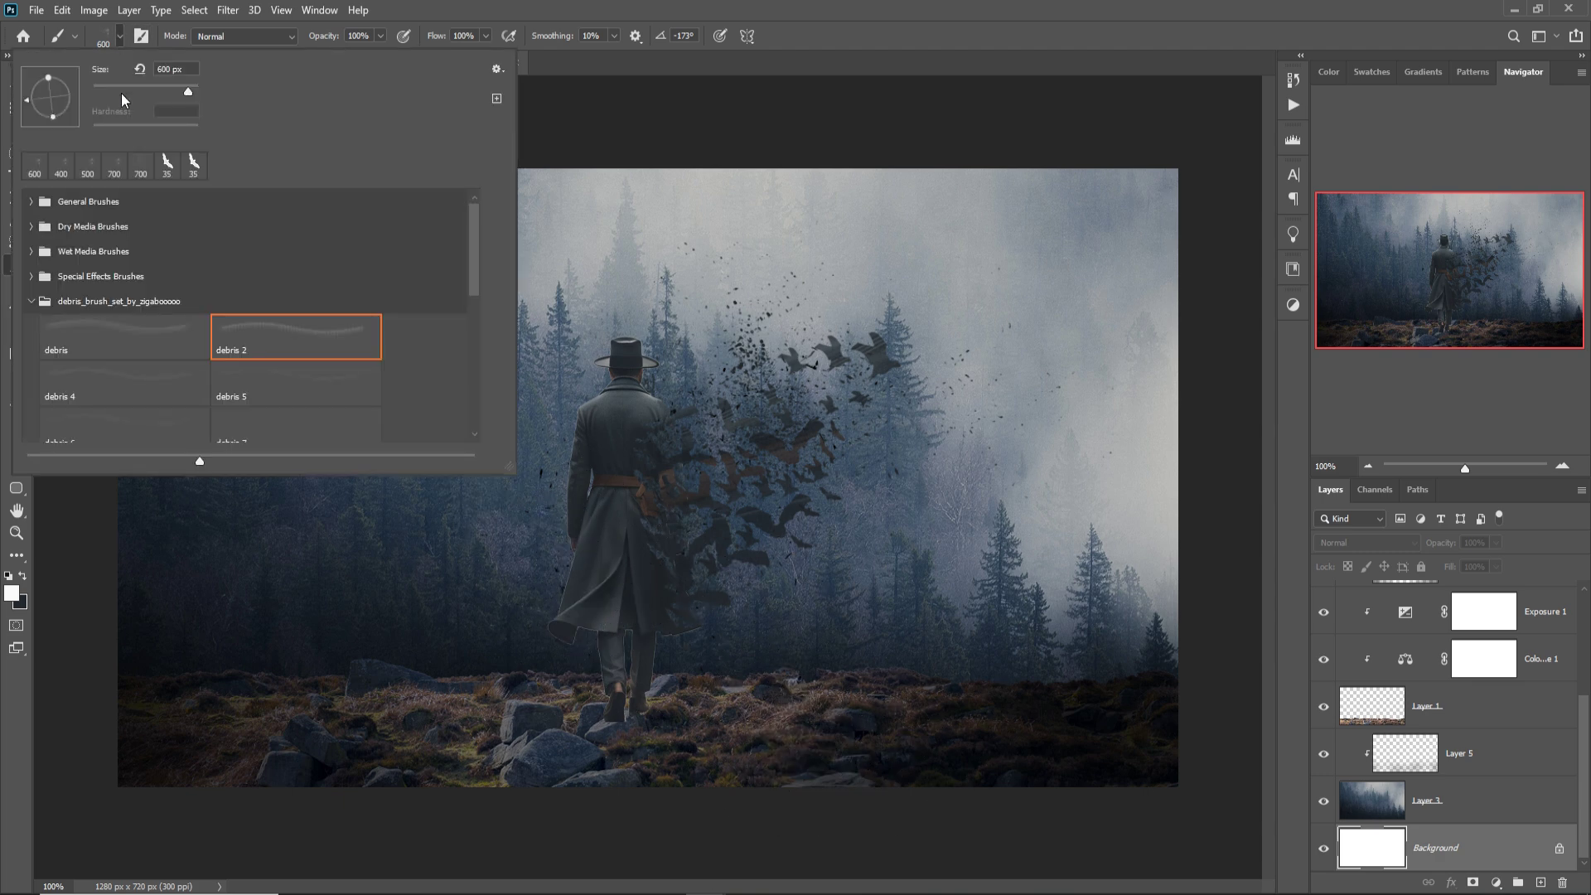
click(45, 209)
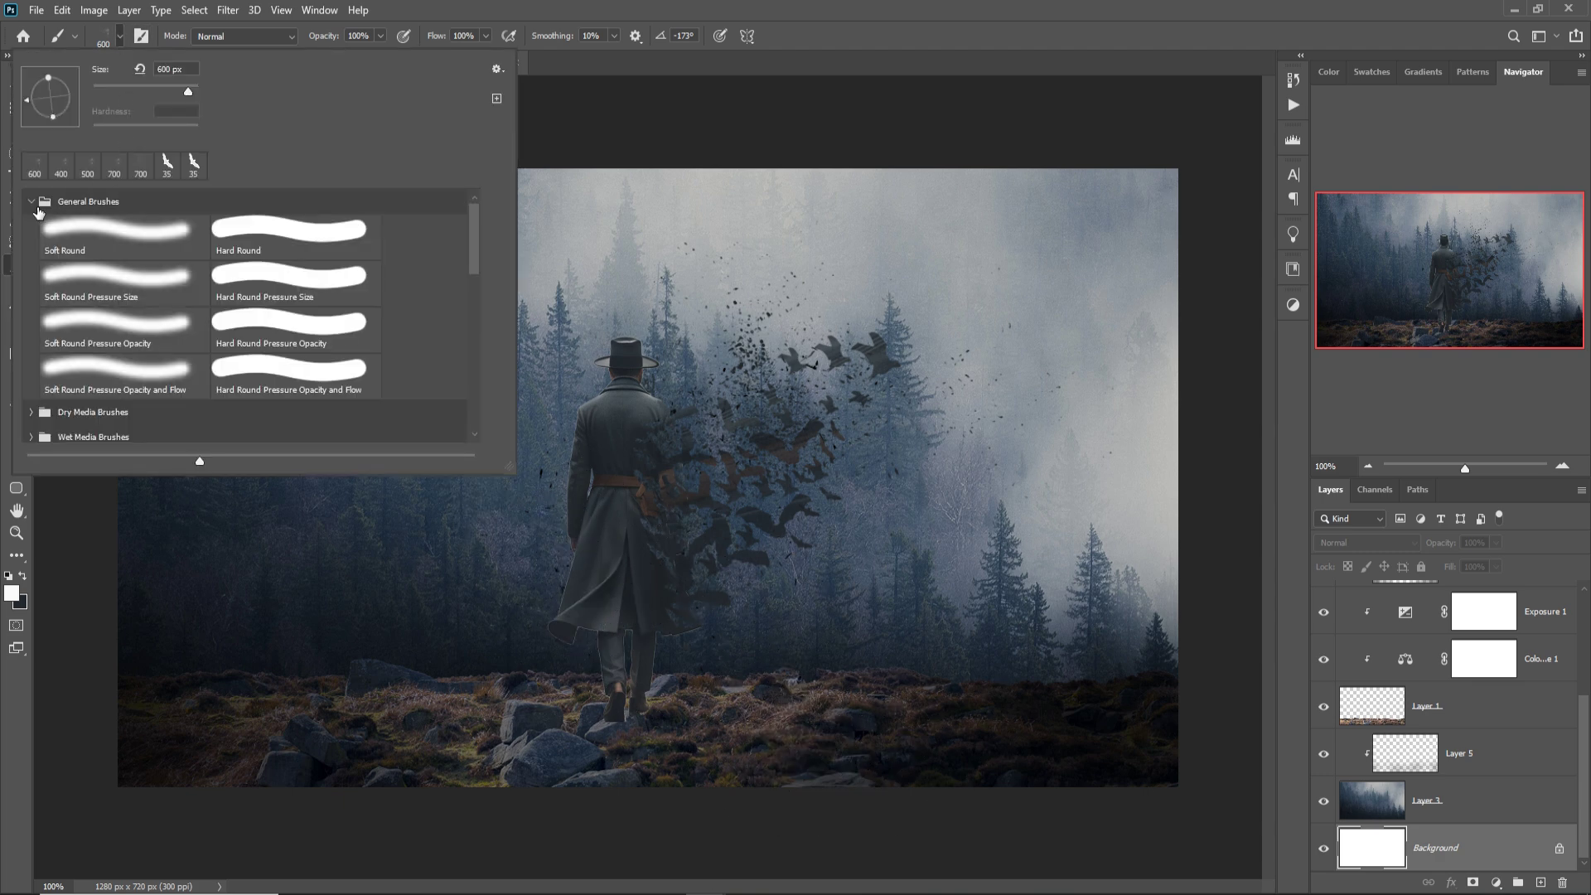
click(108, 246)
click(915, 429)
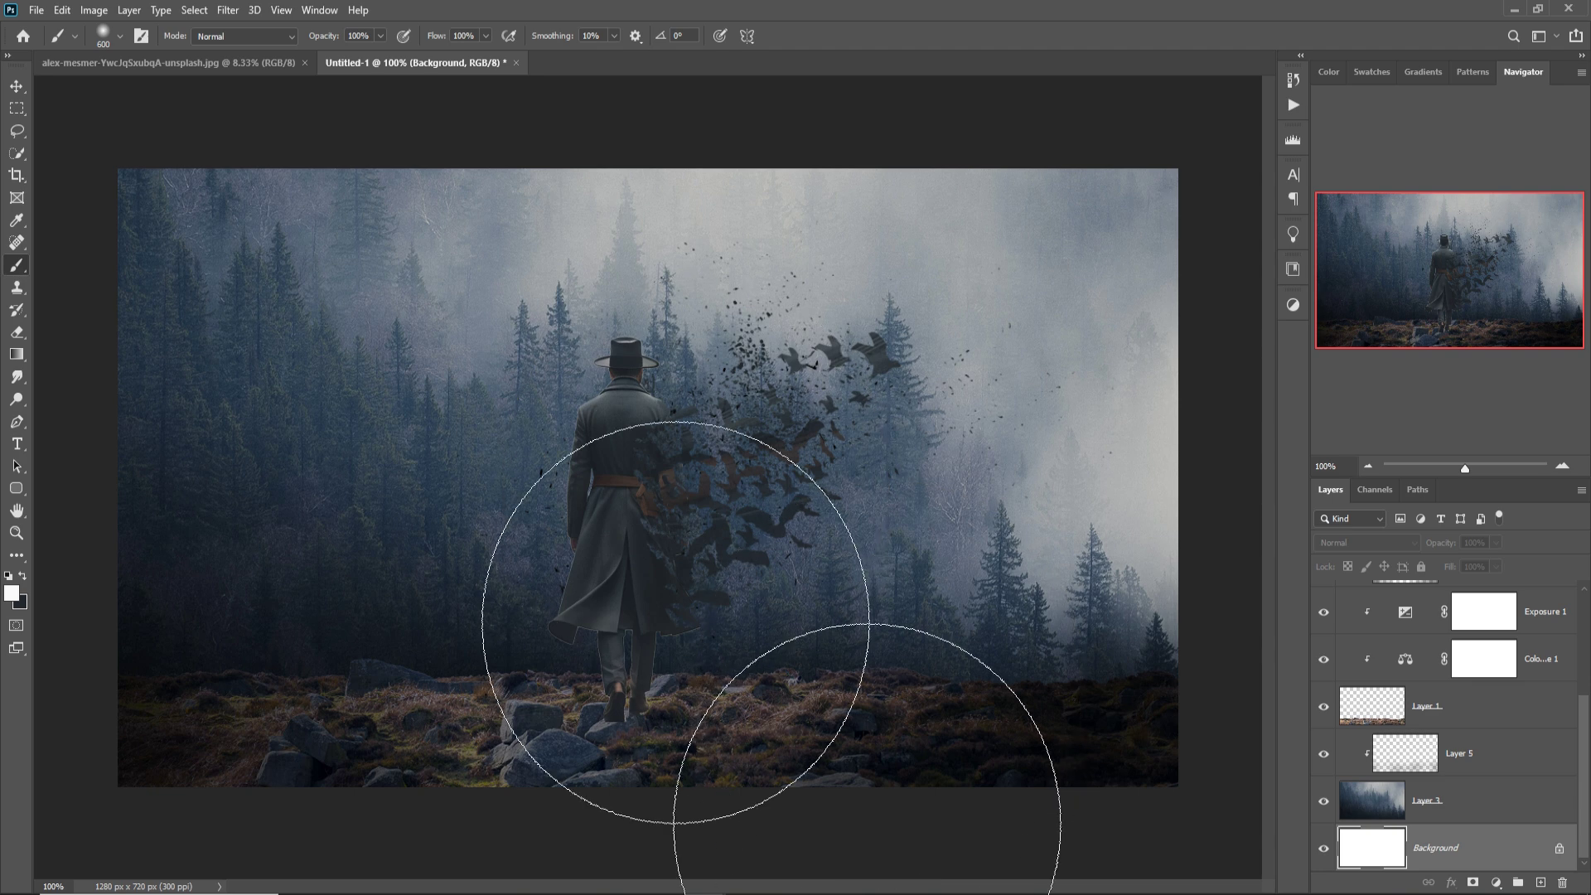
Step: Set brush opacity to 11%, add a layer above Layer 5, and dab light around the man's legs
click(380, 37)
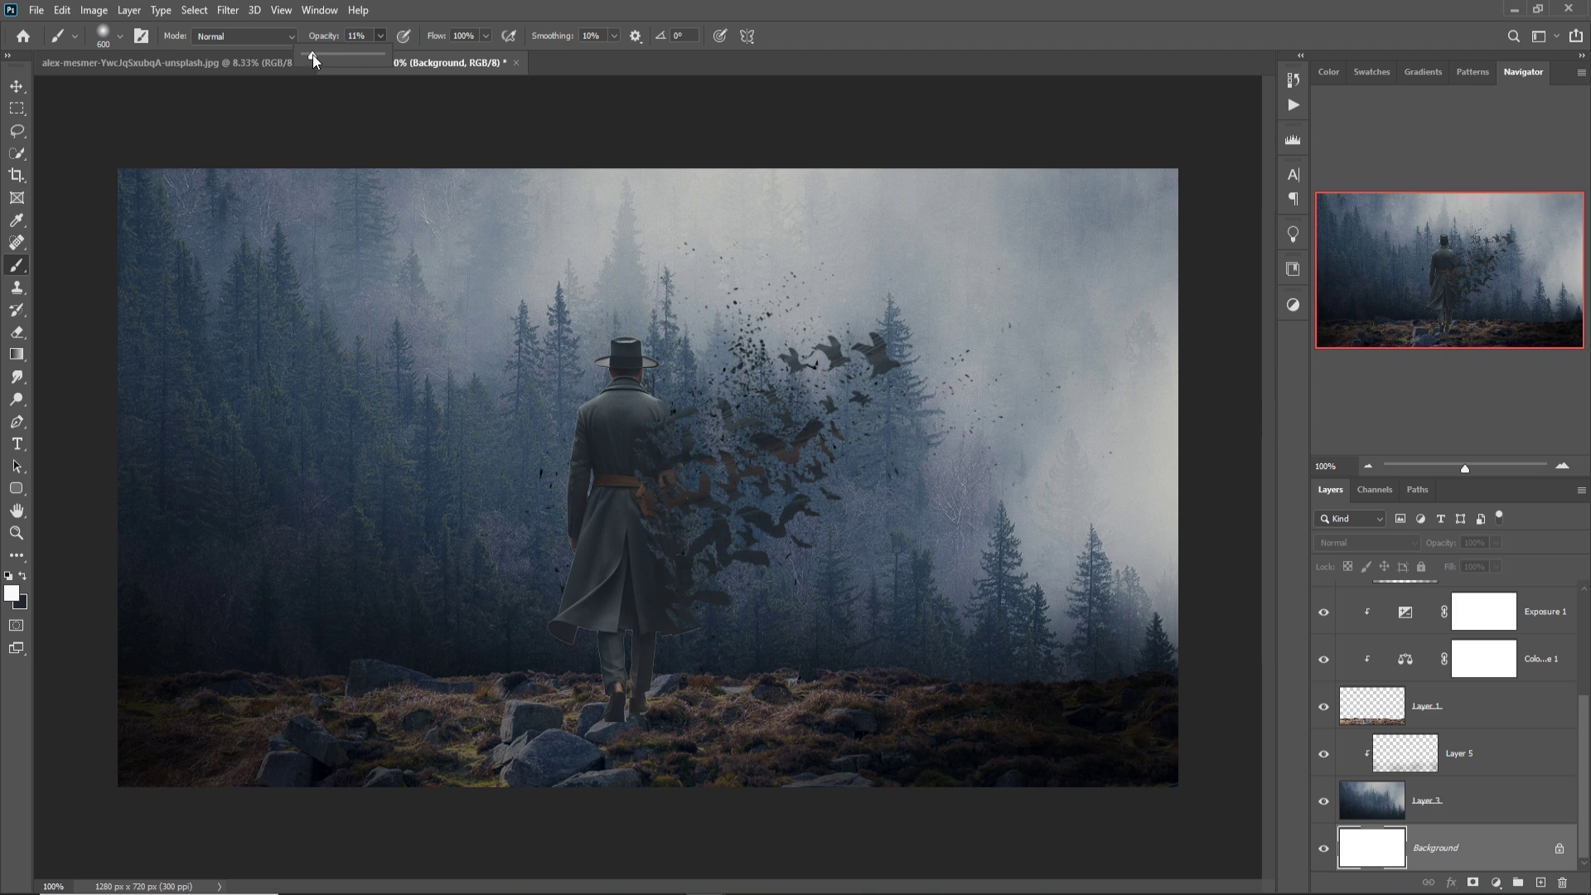
click(672, 595)
scroll(1497, 828, up, 1)
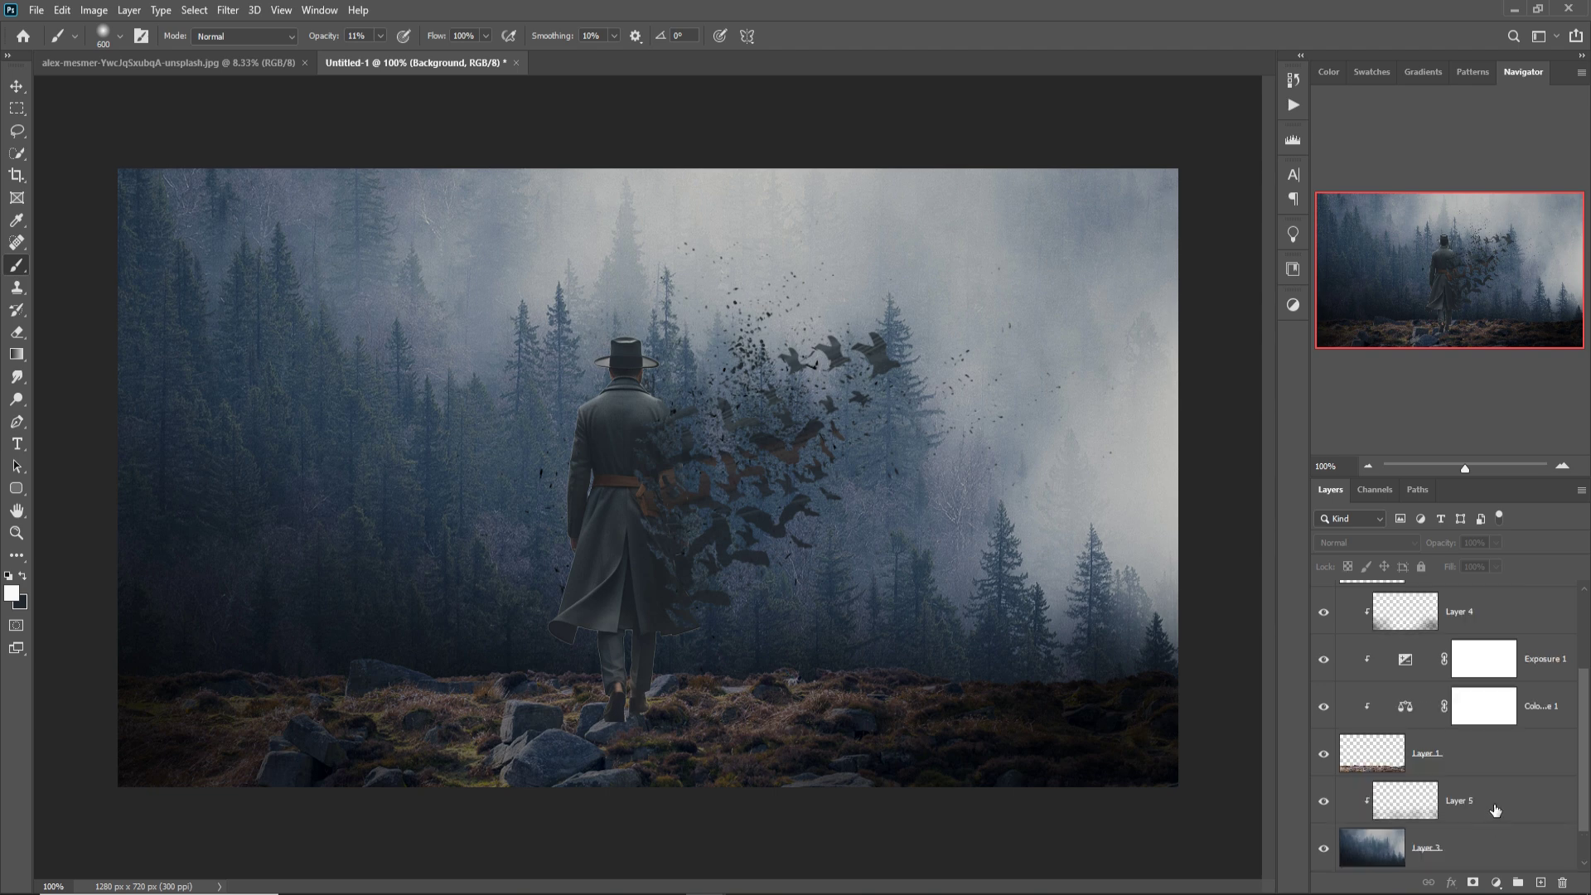
click(1491, 813)
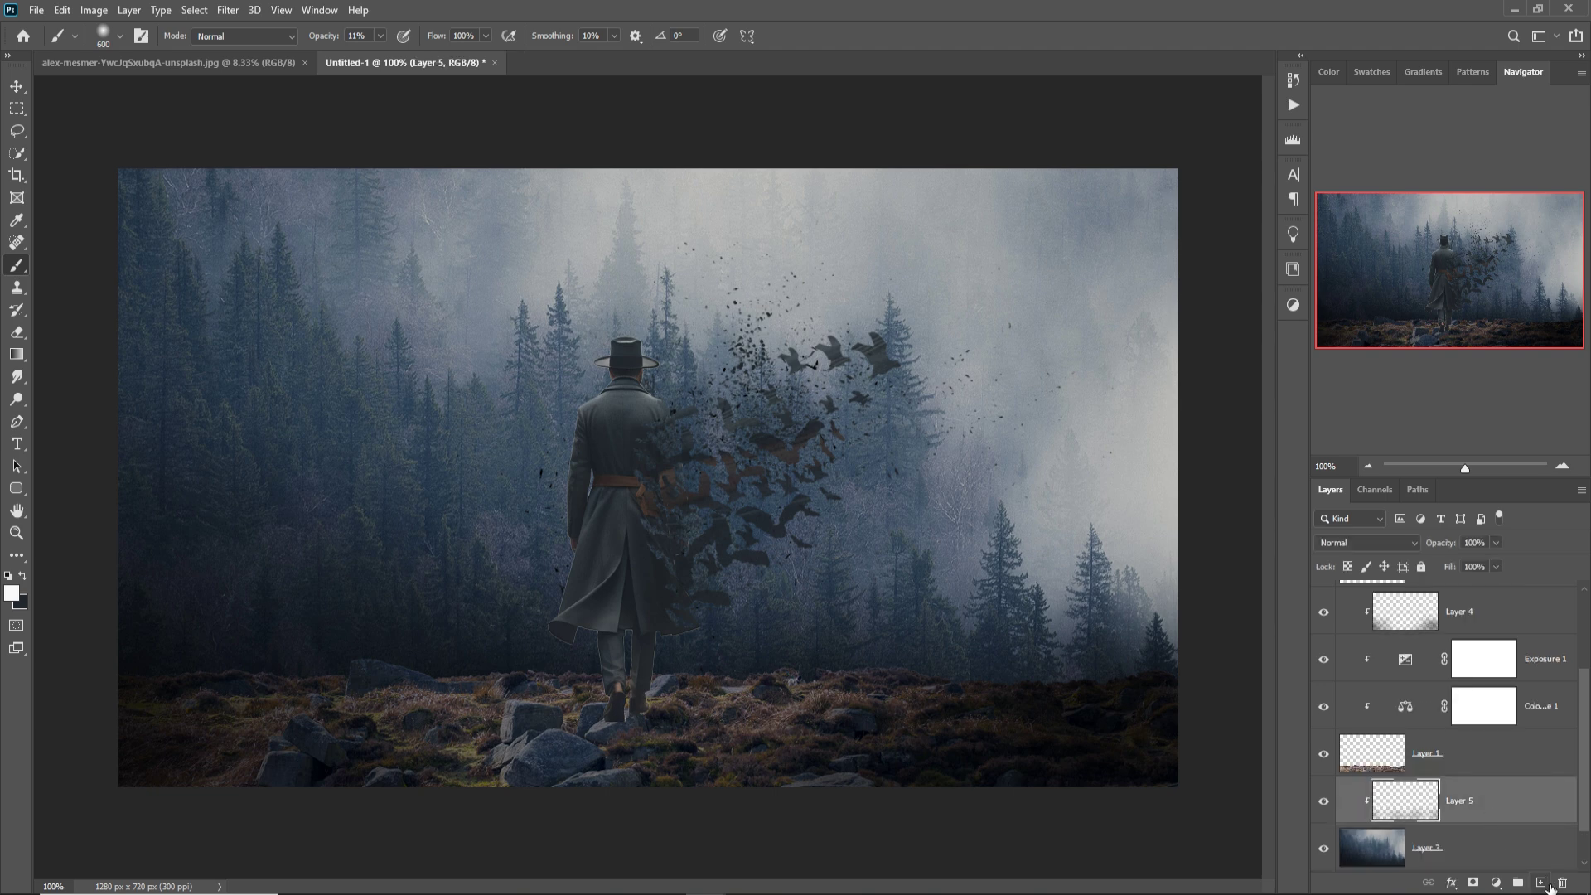
click(1542, 882)
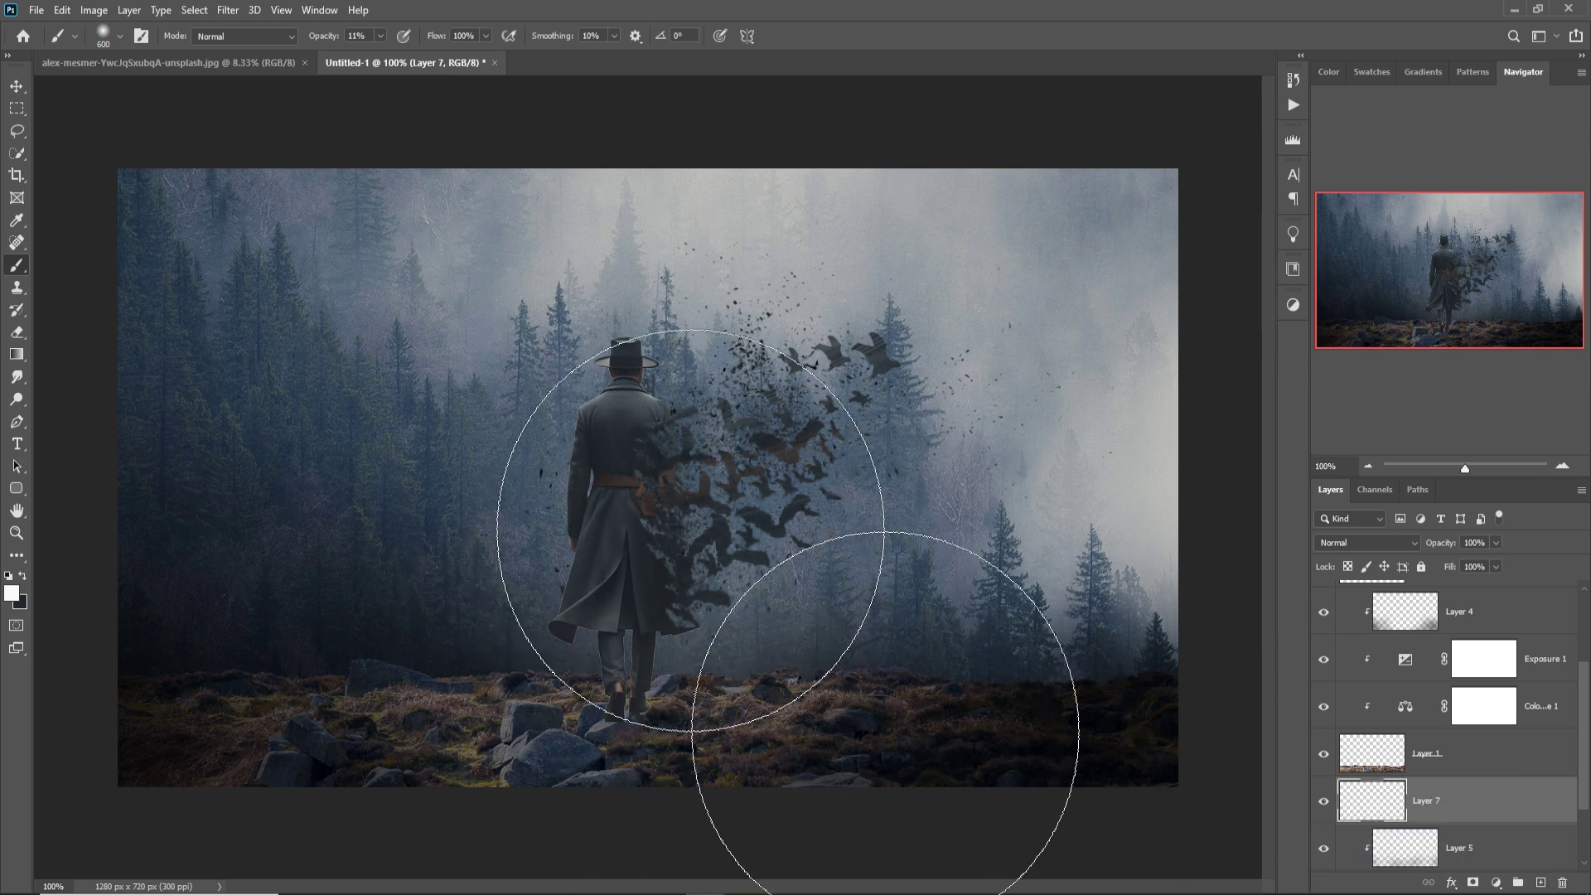
click(844, 477)
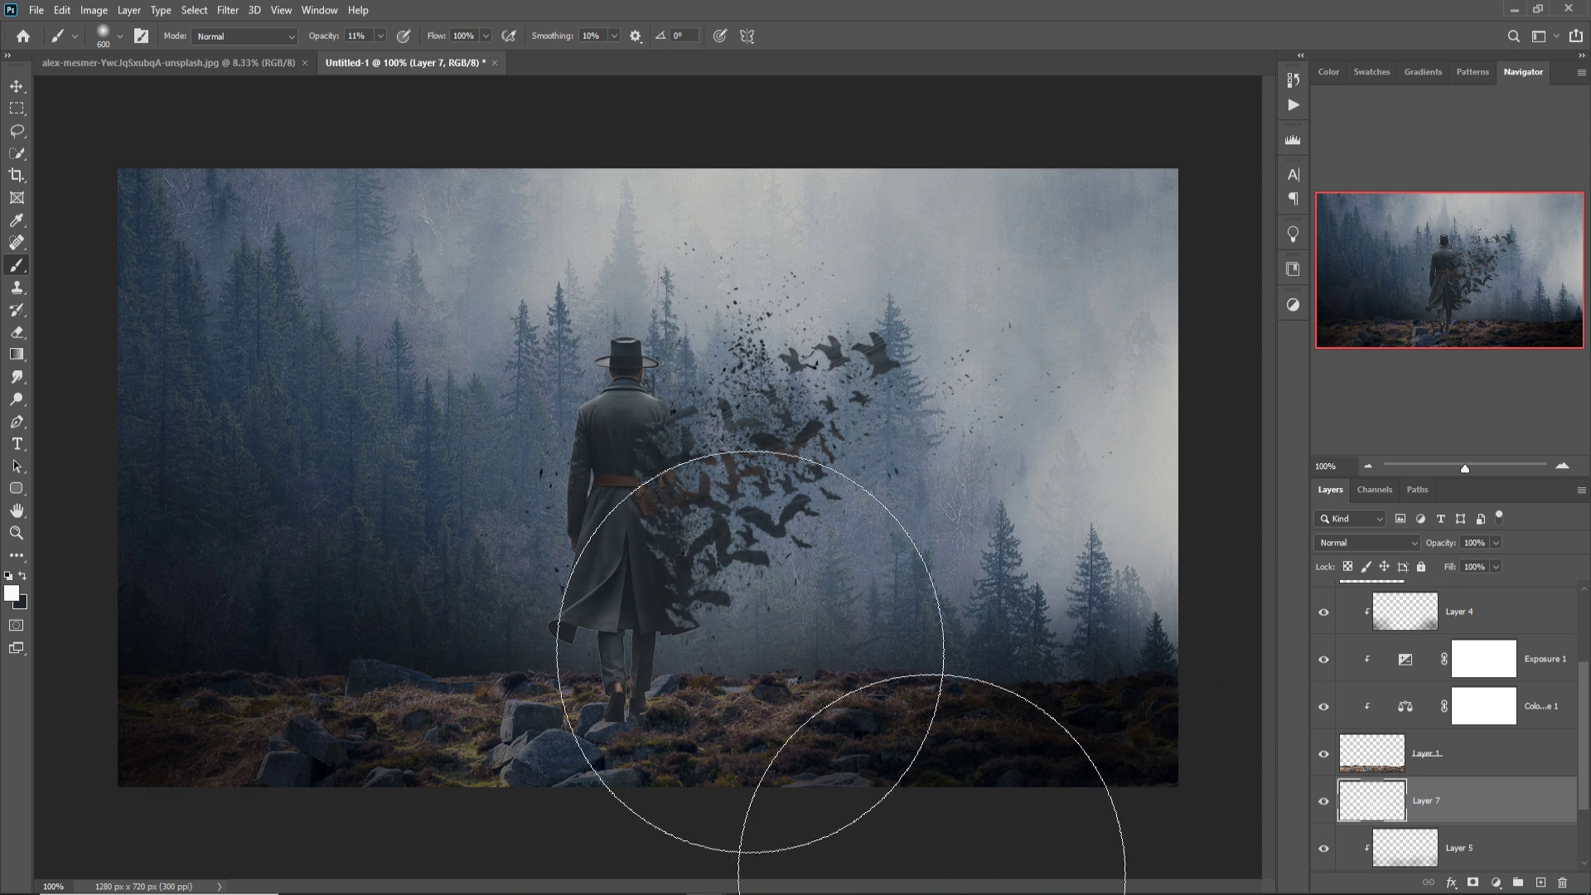
click(583, 727)
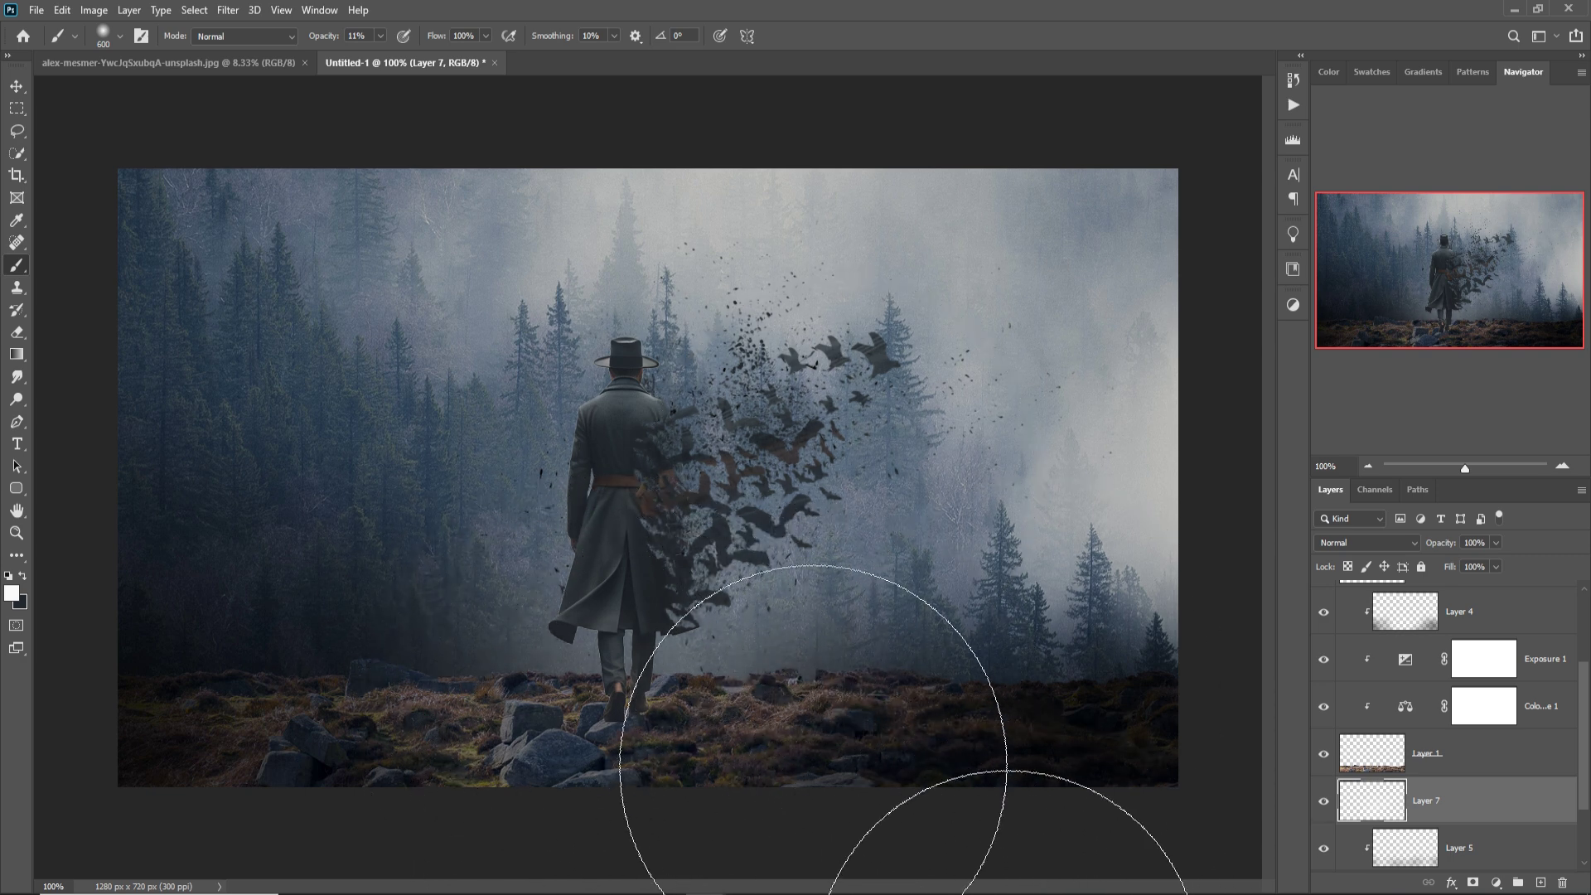
scroll(1558, 771, down, 1)
scroll(1561, 773, up, 2)
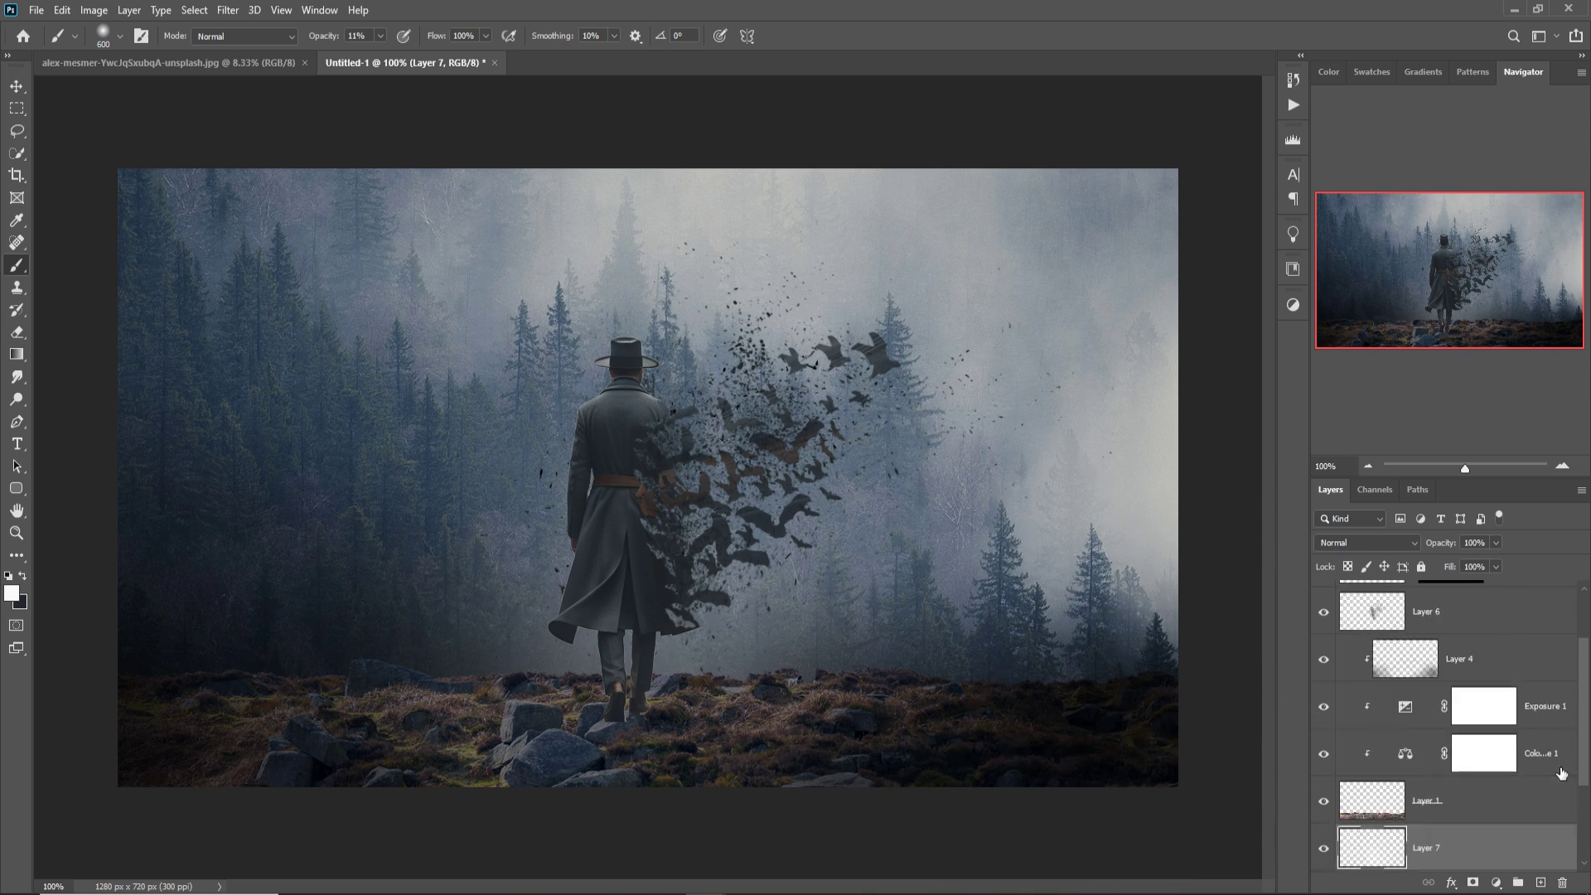
Step: Add Layer 8 above Layer 4 with a small black brush at full opacity
click(1550, 712)
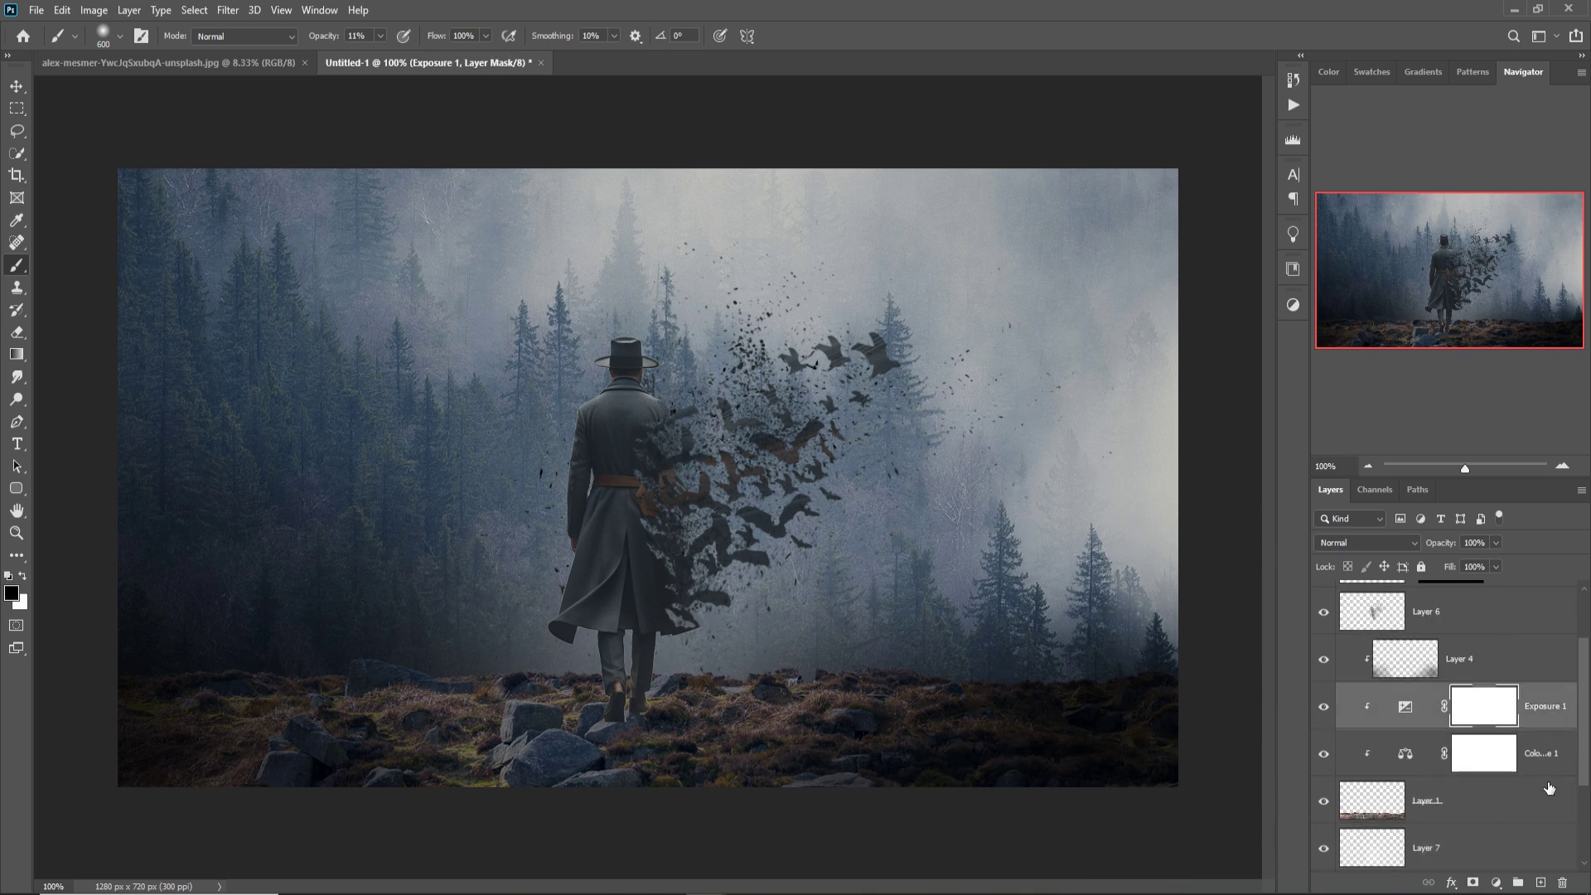
click(1552, 881)
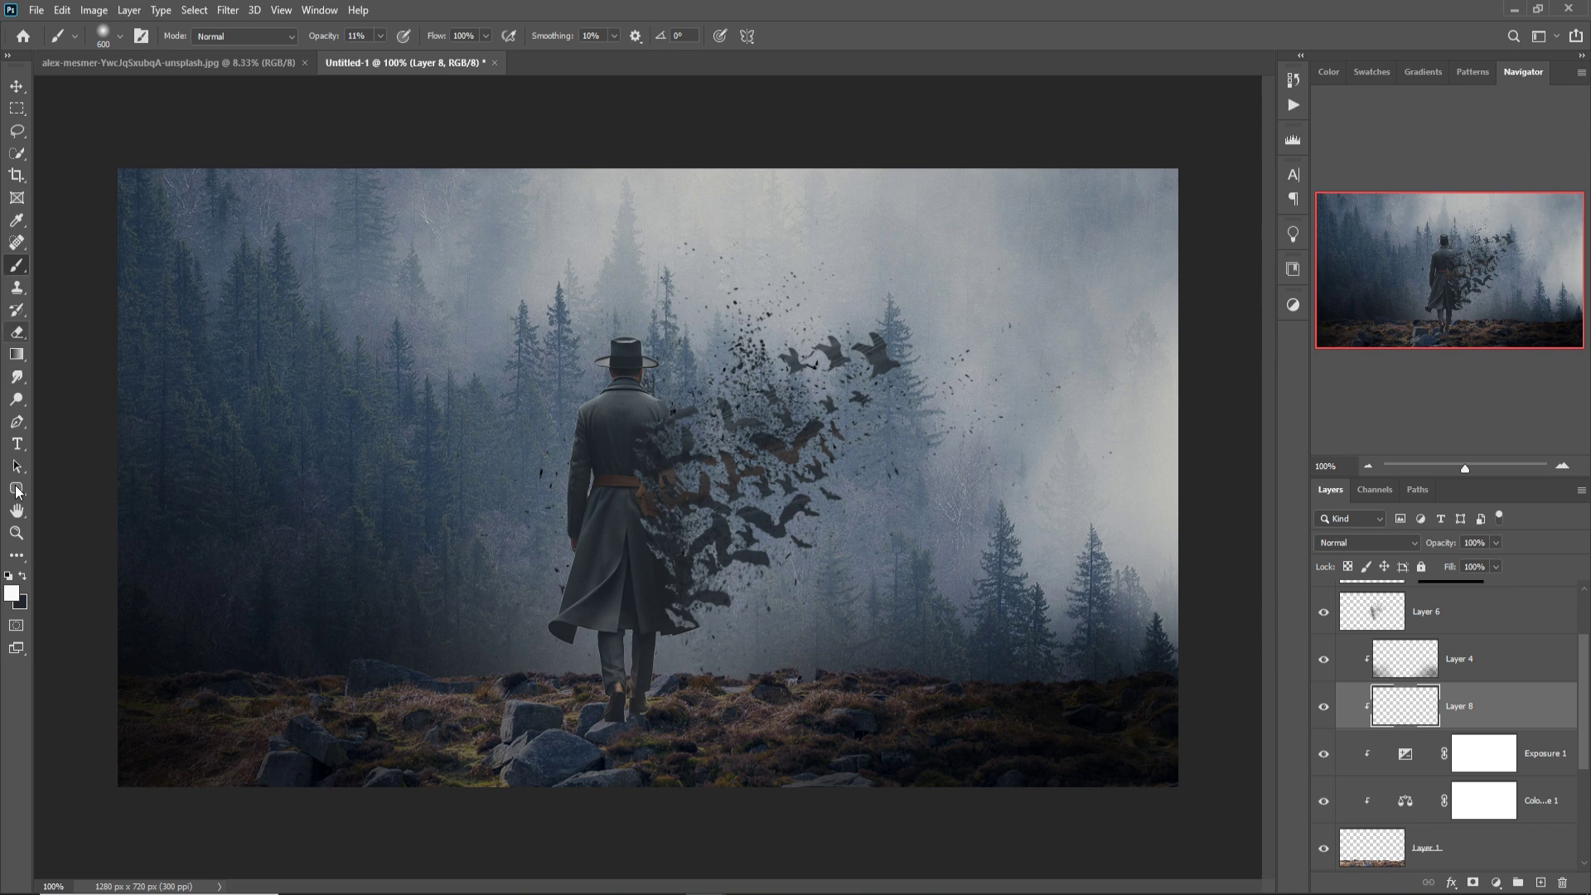
click(12, 593)
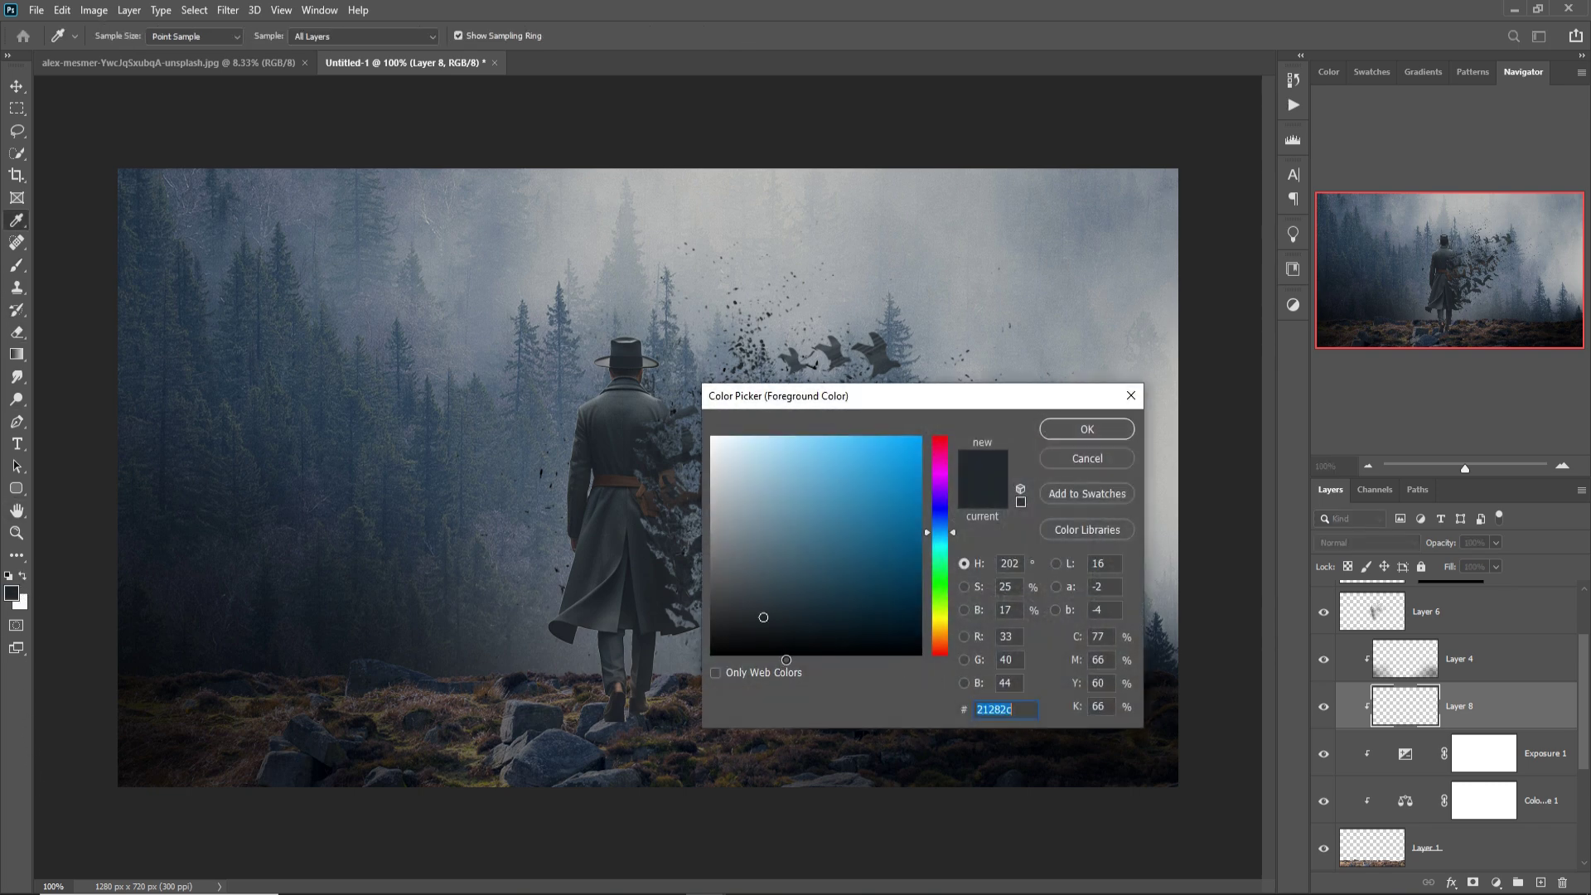
text(000000)
click(1086, 429)
key(b)
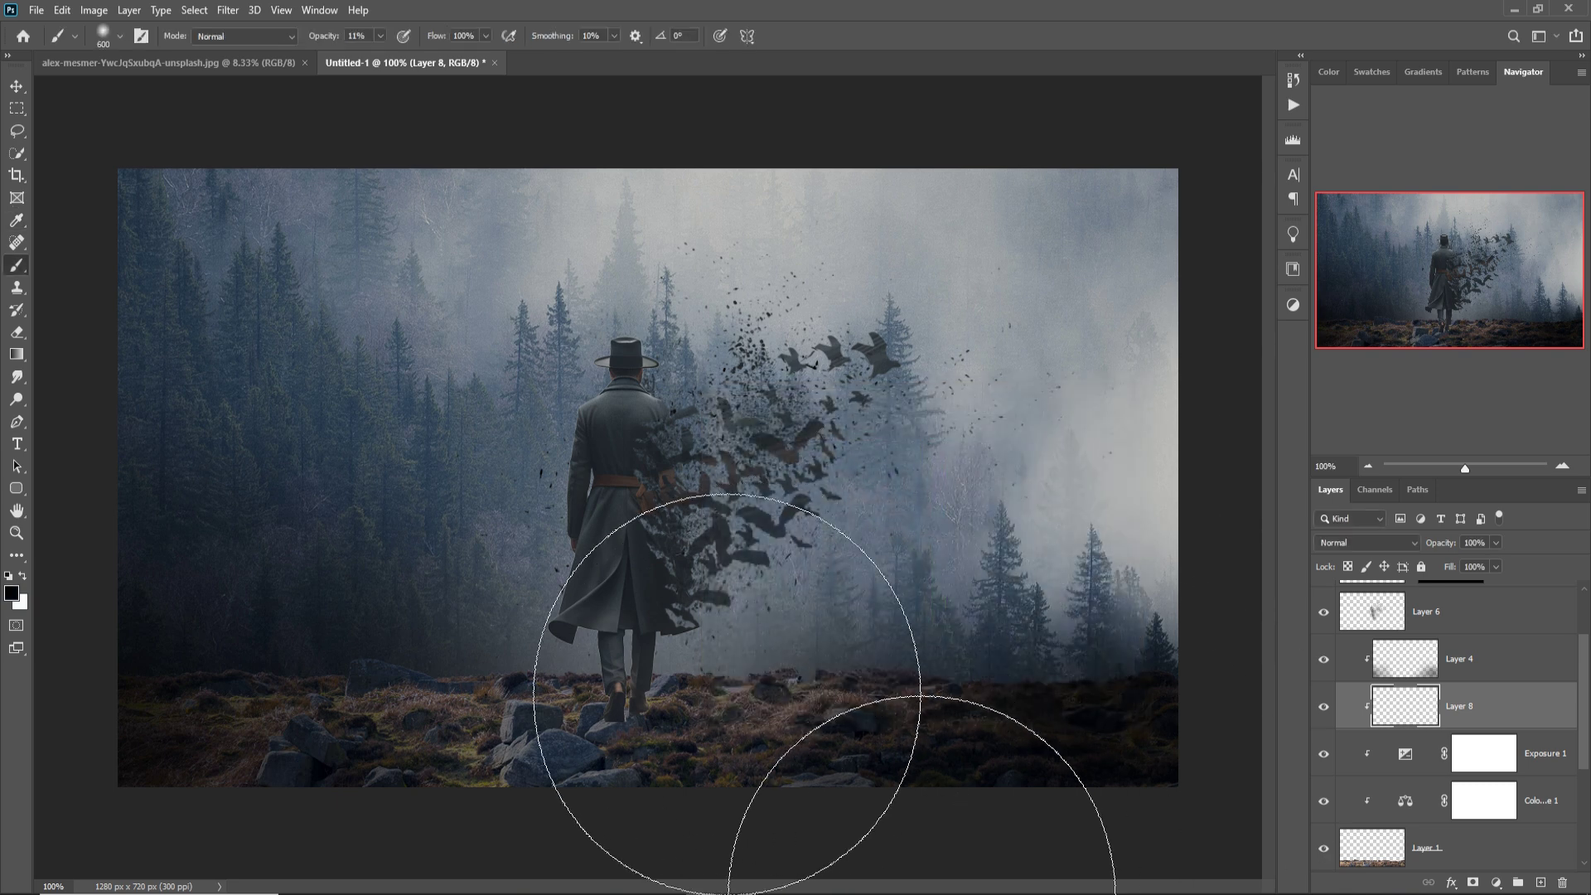
key(bracketleft)
key(bracketleft)
key(bracketleft)
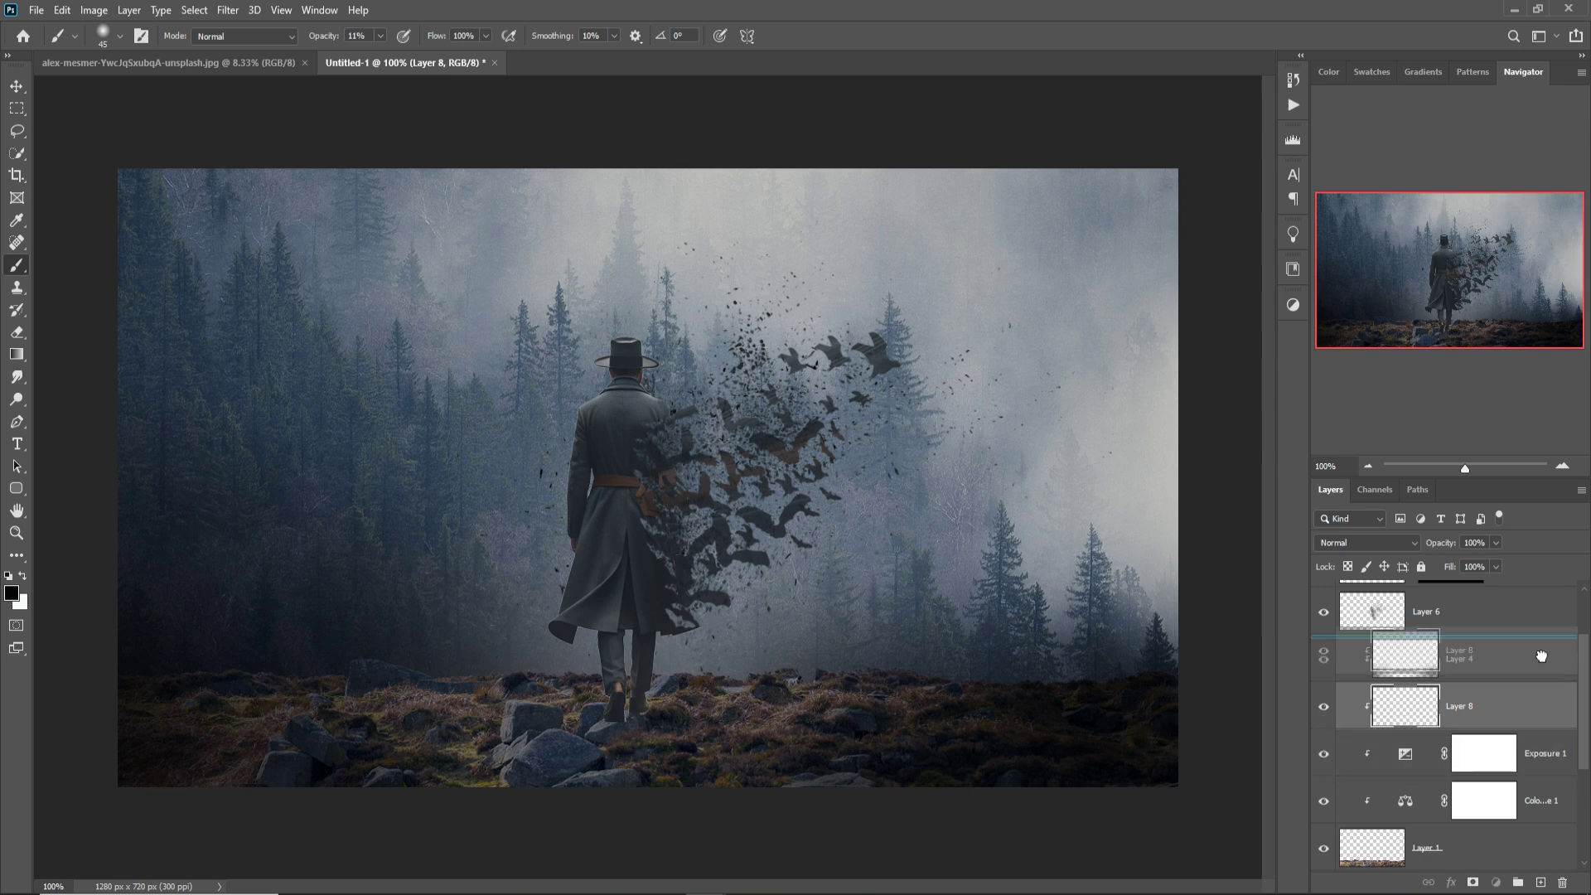
drag(1534, 712, 1492, 646)
key(0)
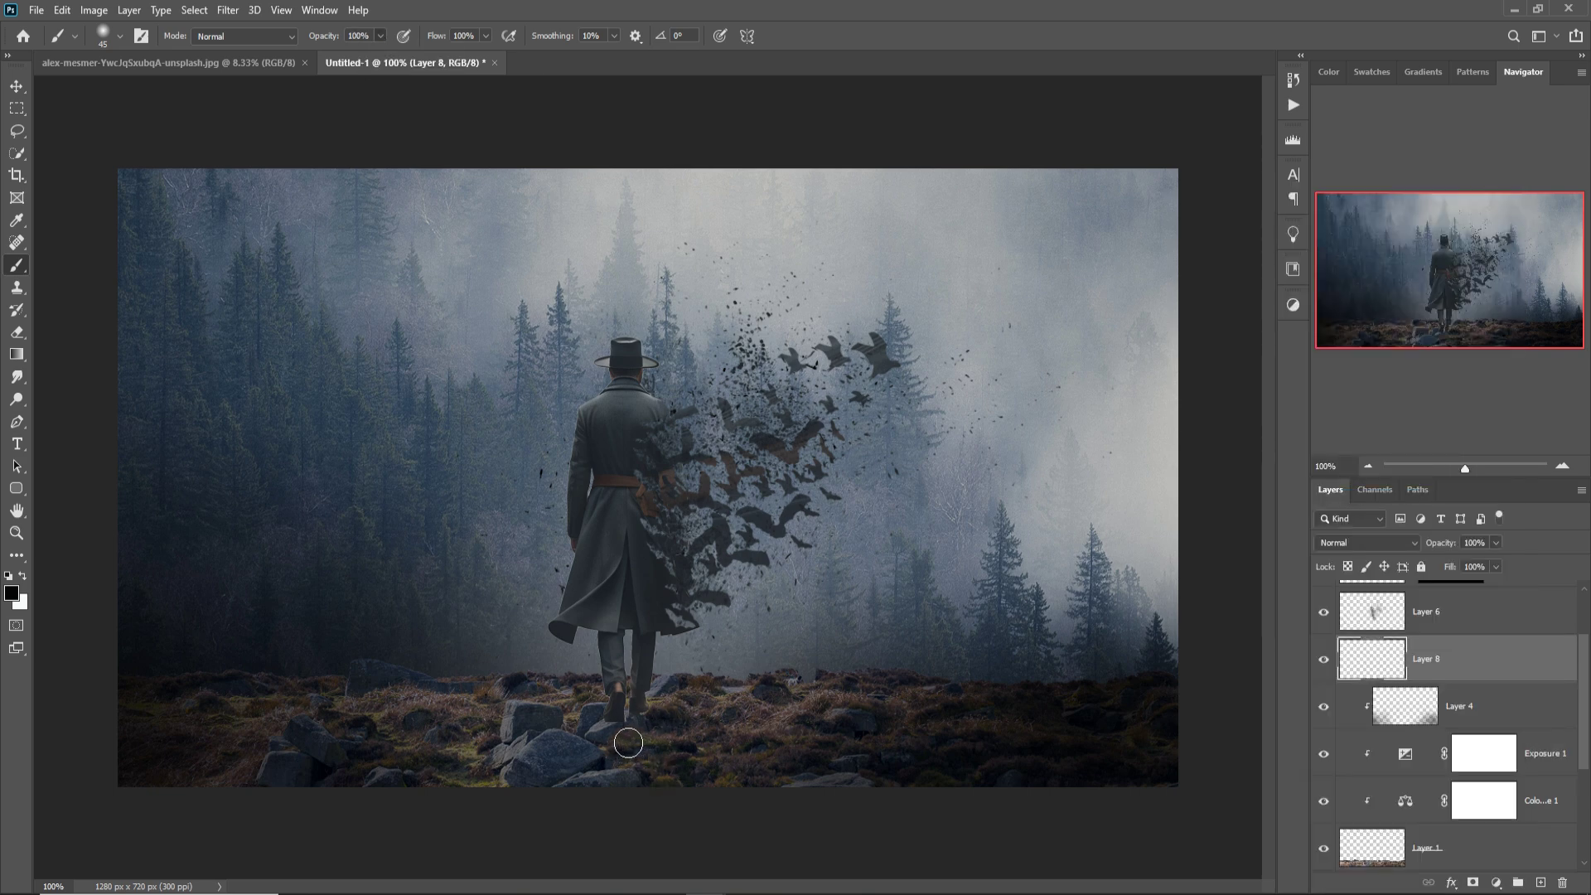
Step: Stretch the painted shadow wide and flat, place it under the man's feet, and deselect
click(16, 86)
drag(640, 736, 882, 737)
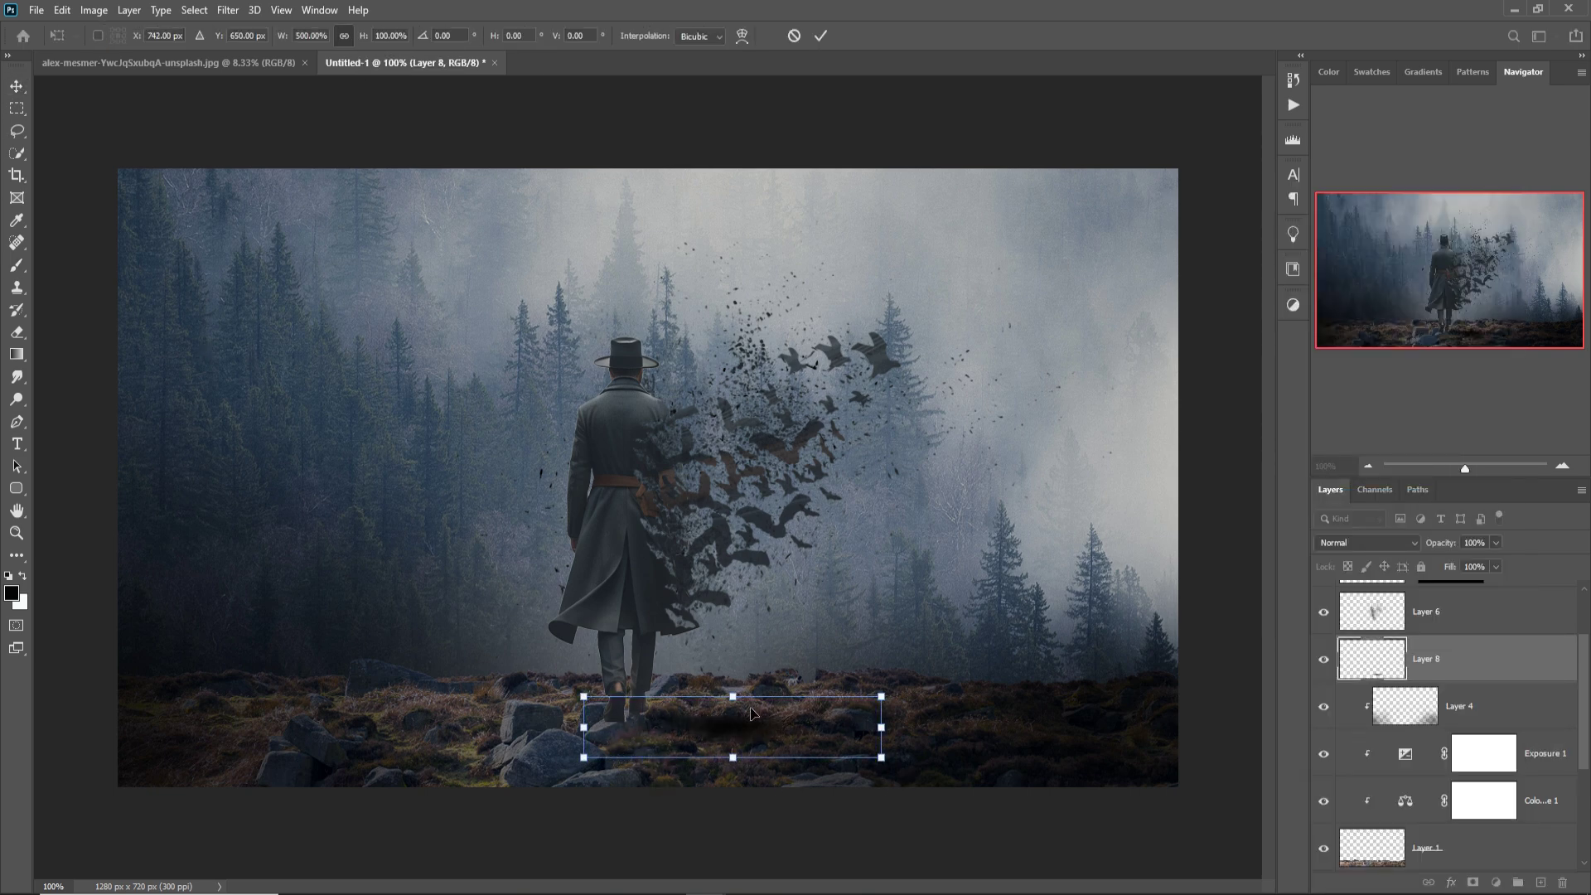
drag(730, 710, 627, 729)
key(Return)
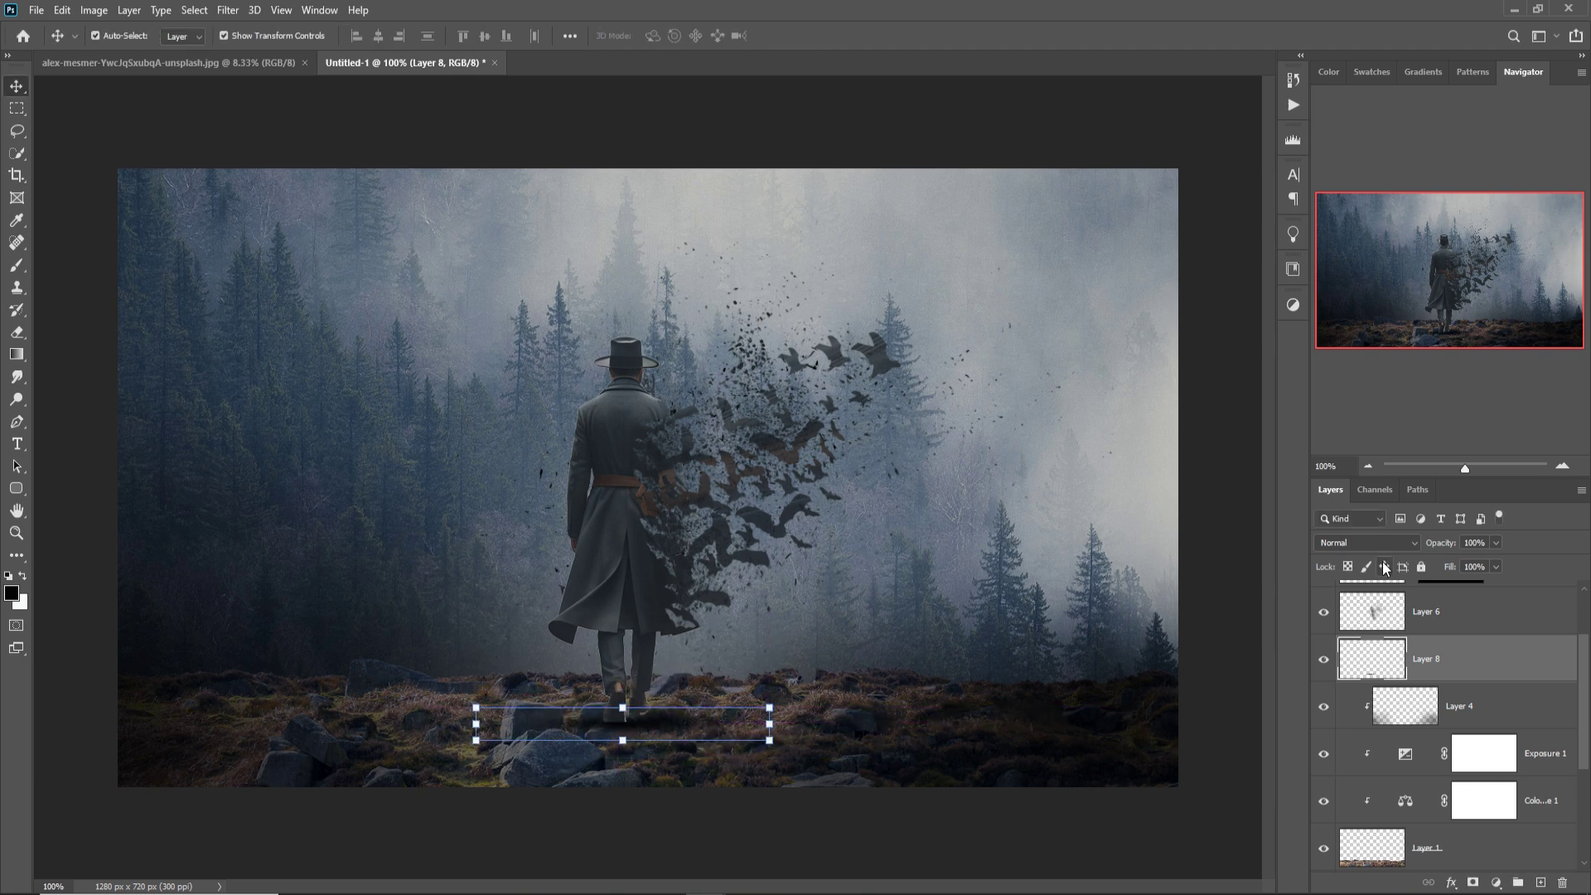
text(79)
click(1219, 416)
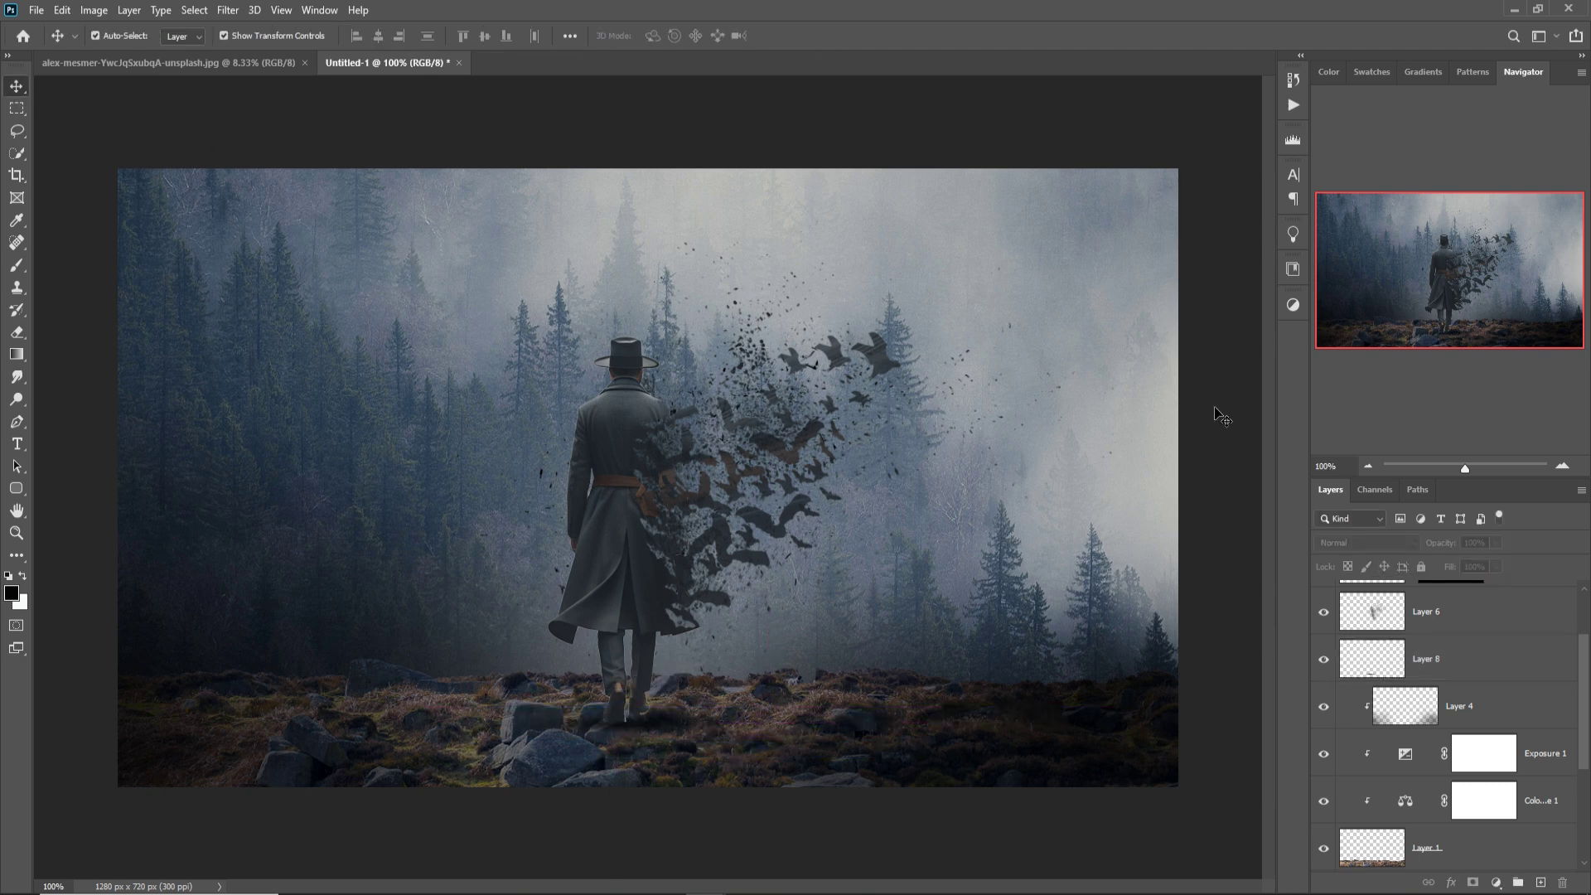